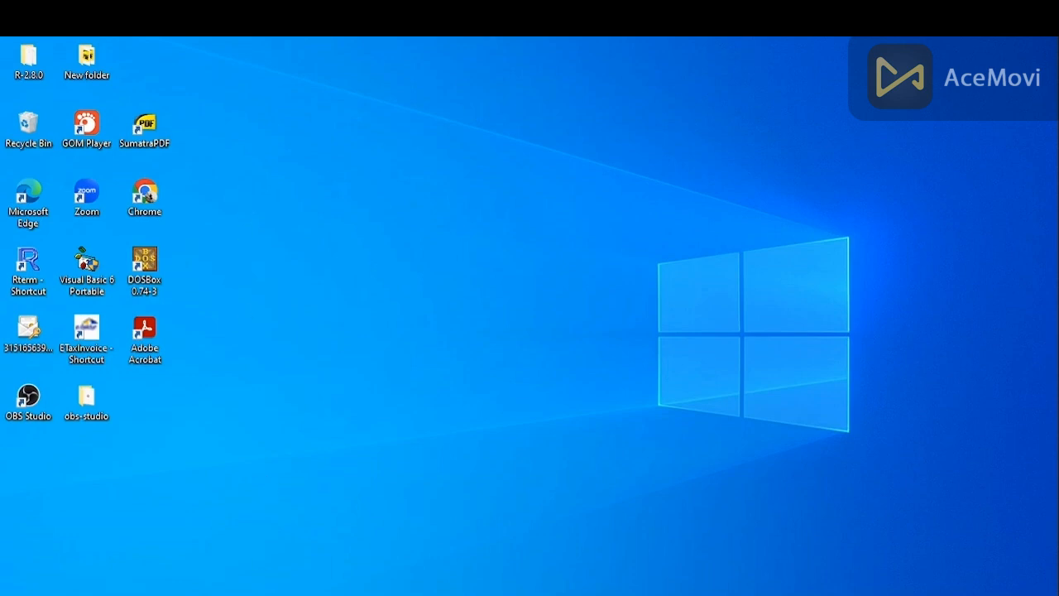
Step: Open E-FORM 1770 in Acrobat with the EA Komputerisasi Perpajakan guide beside it
{"action": "left_click", "coordinate": [249, 594]}
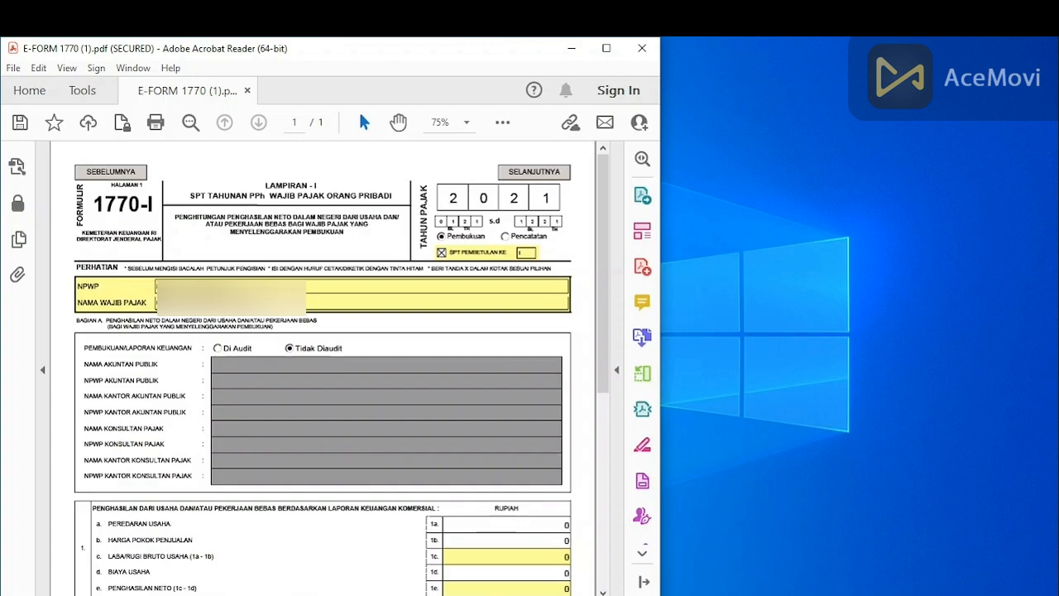
{"action": "left_click", "coordinate": [173, 595]}
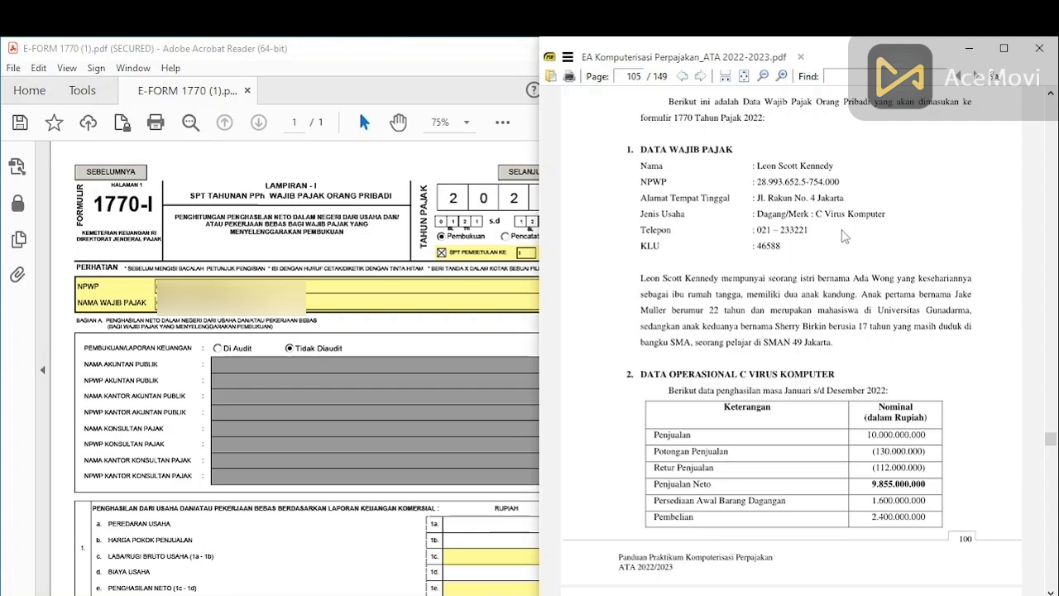
Step: Step the e-form back through its attachments to the Lampiran 1770-IV asset page
{"action": "left_click", "coordinate": [460, 169]}
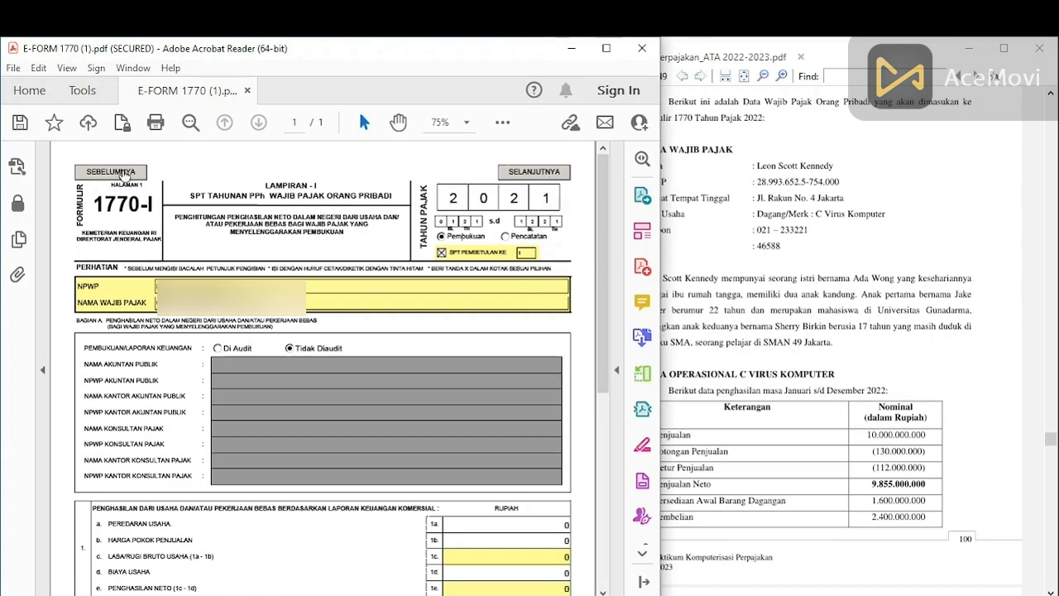
{"action": "left_click", "coordinate": [122, 174]}
{"action": "left_click", "coordinate": [122, 175]}
{"action": "left_click", "coordinate": [123, 175]}
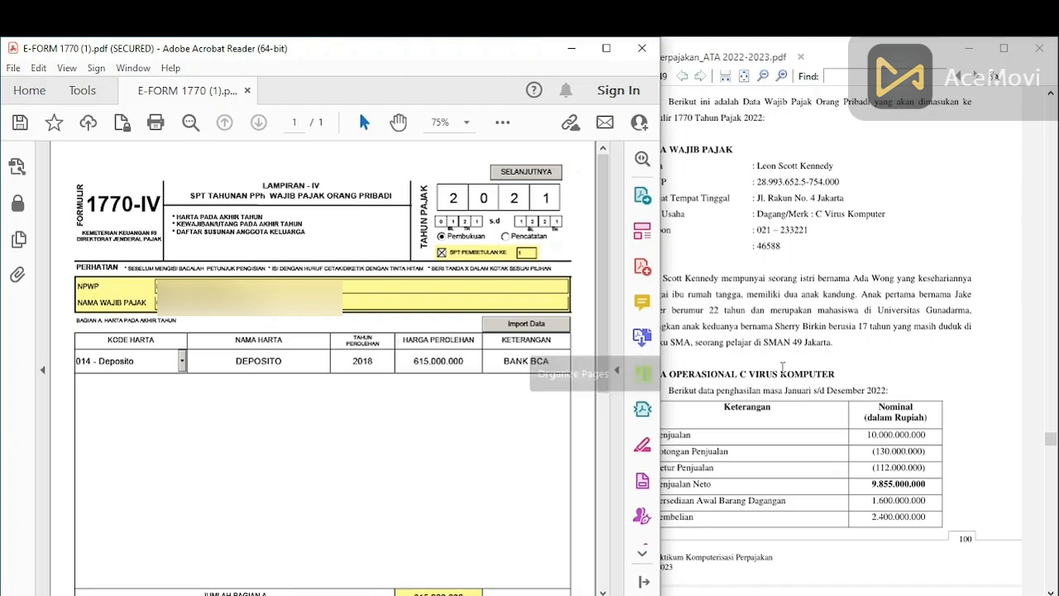
Step: Scroll the guide down to its asset, liability and family tables on page 102
{"action": "left_click", "coordinate": [737, 382]}
{"action": "scroll", "coordinate": [824, 342], "scroll_direction": "down", "scroll_amount": 3}
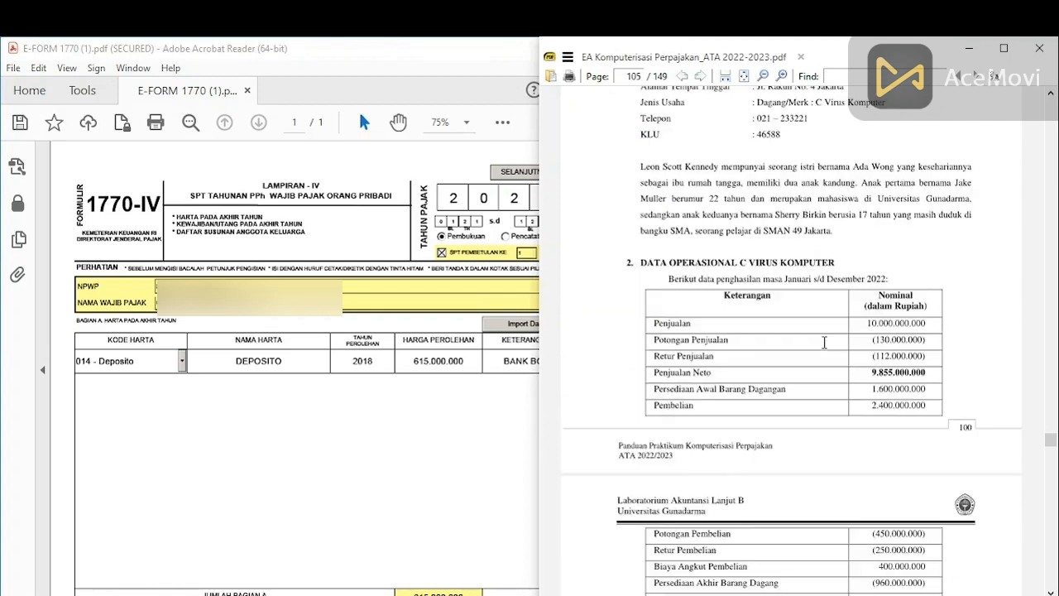
{"action": "scroll", "coordinate": [824, 341], "scroll_direction": "down", "scroll_amount": 10}
{"action": "scroll", "coordinate": [824, 341], "scroll_direction": "down", "scroll_amount": 15}
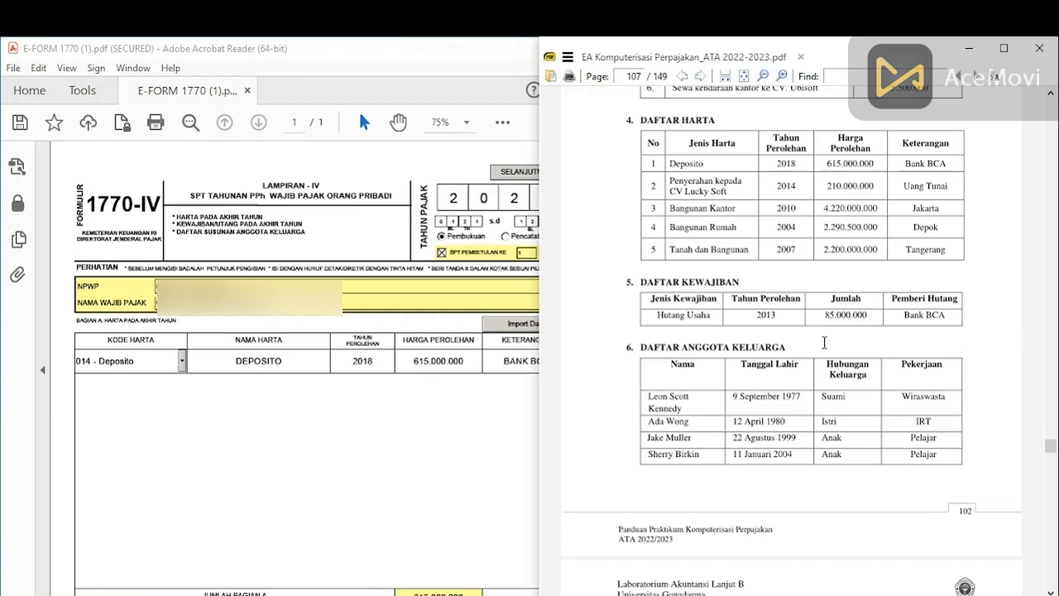
{"action": "left_click", "coordinate": [406, 401]}
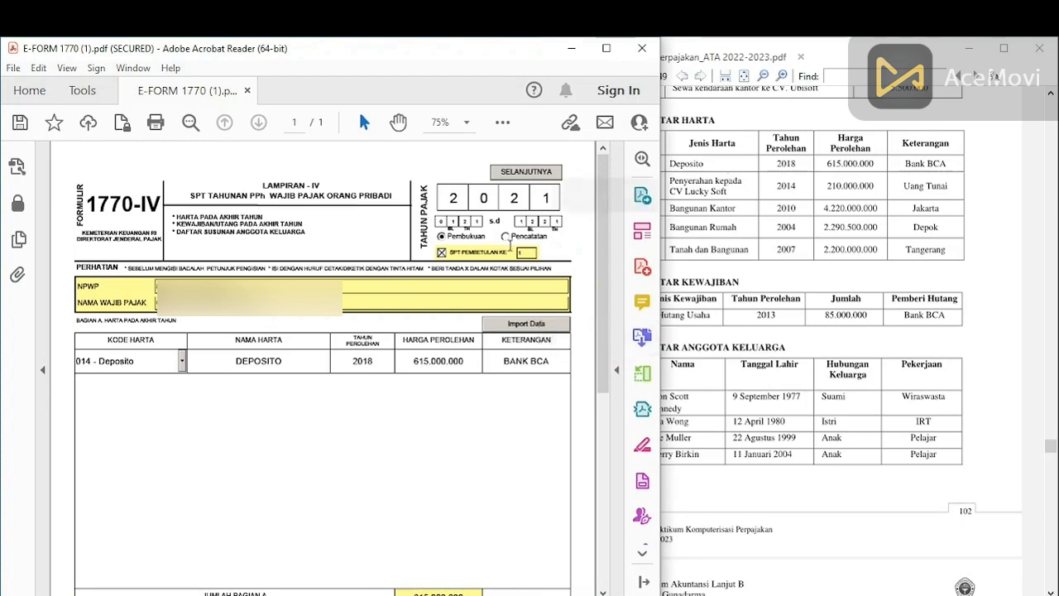
Step: Set the first asset row to code 014 - Deposito named DEPOSITO
{"action": "left_click", "coordinate": [182, 361]}
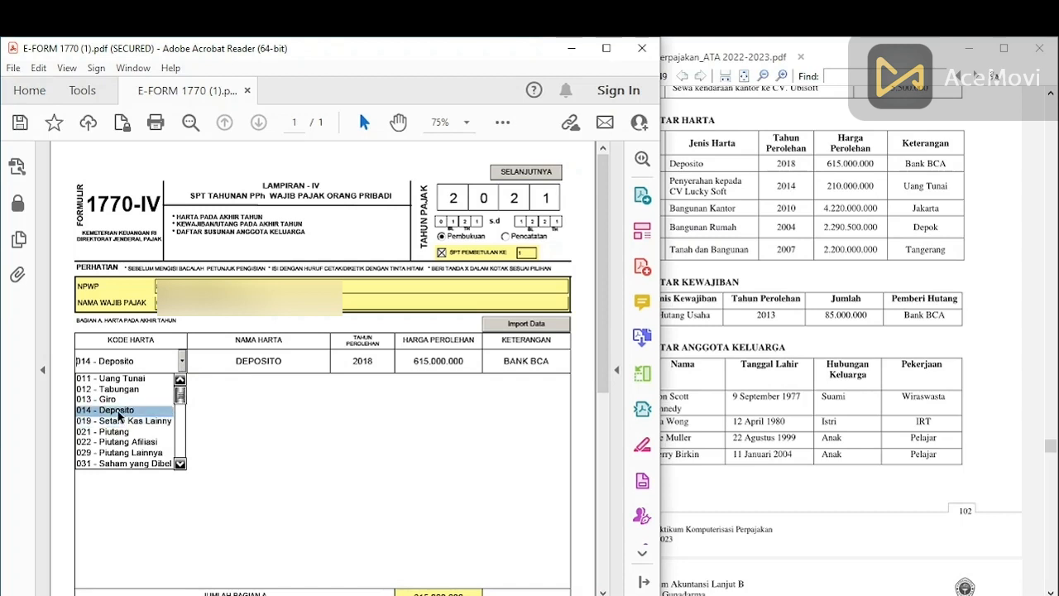
{"action": "left_click", "coordinate": [120, 412]}
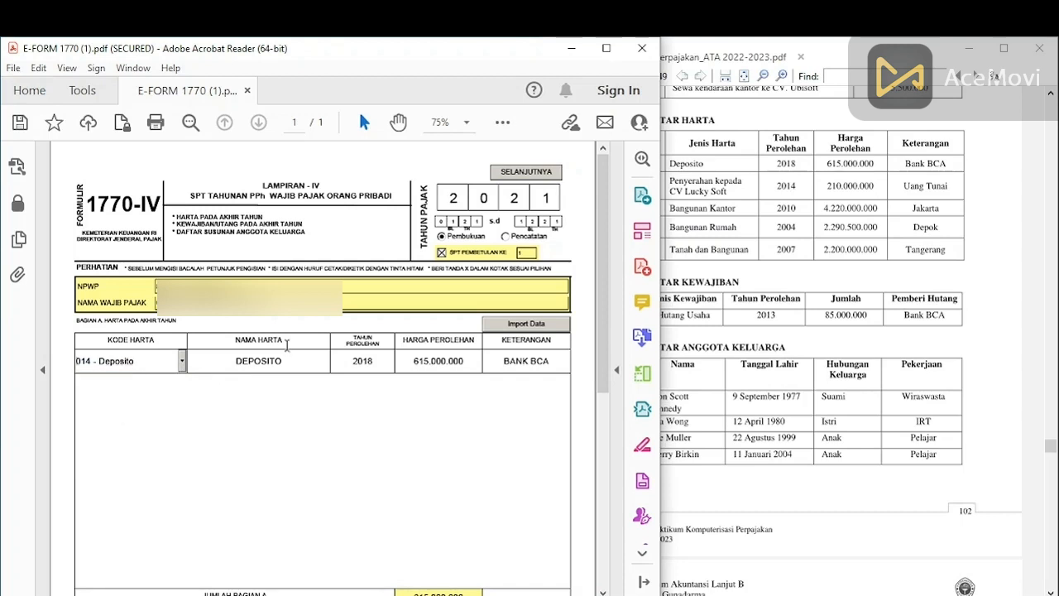
{"action": "key", "text": "BackSpace"}
{"action": "key", "text": "BackSpace"}
{"action": "key", "text": "BackSpace"}
{"action": "key", "text": "BackSpace"}
{"action": "key", "text": "BackSpace"}
{"action": "key", "text": "BackSpace"}
{"action": "key", "text": "BackSpace"}
{"action": "key", "text": "BackSpace"}
{"action": "type", "text": "DEPOSITO"}
Step: Enter year 2018, price 615.000.000 and description BANK BCA for the deposit row
{"action": "left_click", "coordinate": [385, 362]}
{"action": "key", "text": "BackSpace"}
{"action": "key", "text": "BackSpace"}
{"action": "key", "text": "BackSpace"}
{"action": "key", "text": "BackSpace"}
{"action": "type", "text": "2018"}
{"action": "left_click", "coordinate": [465, 359]}
{"action": "key", "text": "BackSpace"}
{"action": "key", "text": "BackSpace"}
{"action": "key", "text": "BackSpace"}
{"action": "key", "text": "BackSpace"}
{"action": "key", "text": "BackSpace"}
{"action": "key", "text": "BackSpace"}
{"action": "key", "text": "BackSpace"}
{"action": "key", "text": "BackSpace"}
{"action": "key", "text": "BackSpace"}
{"action": "type", "text": "615.000.000"}
{"action": "left_click", "coordinate": [557, 367]}
{"action": "key", "text": "BackSpace"}
{"action": "key", "text": "BackSpace"}
{"action": "key", "text": "BackSpace"}
{"action": "key", "text": "BackSpace"}
{"action": "key", "text": "BackSpace"}
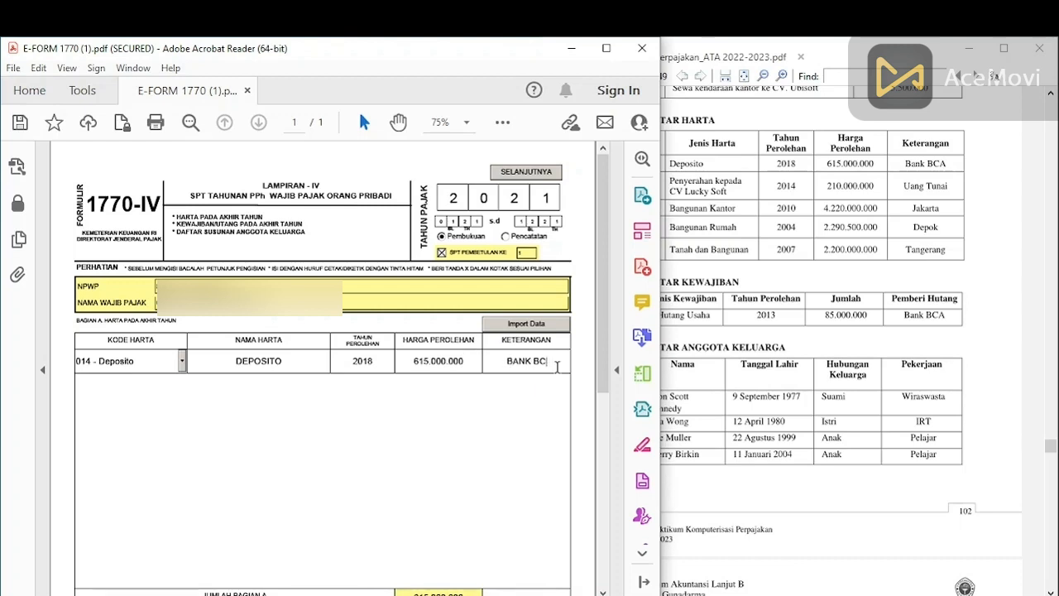
{"action": "type", "text": "K BCA"}
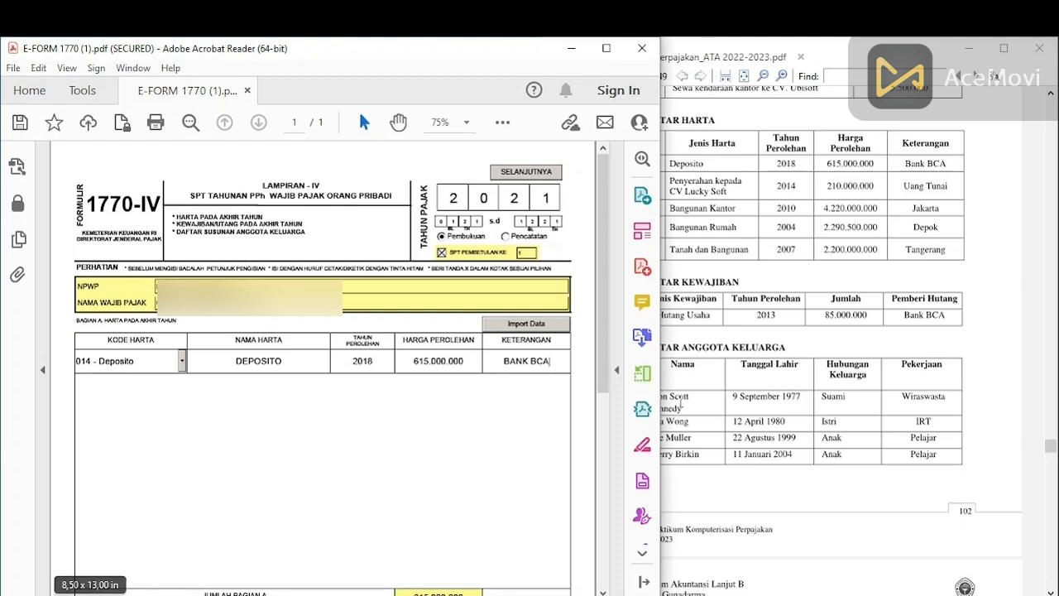
{"action": "scroll", "coordinate": [601, 392], "scroll_direction": "down", "scroll_amount": 1}
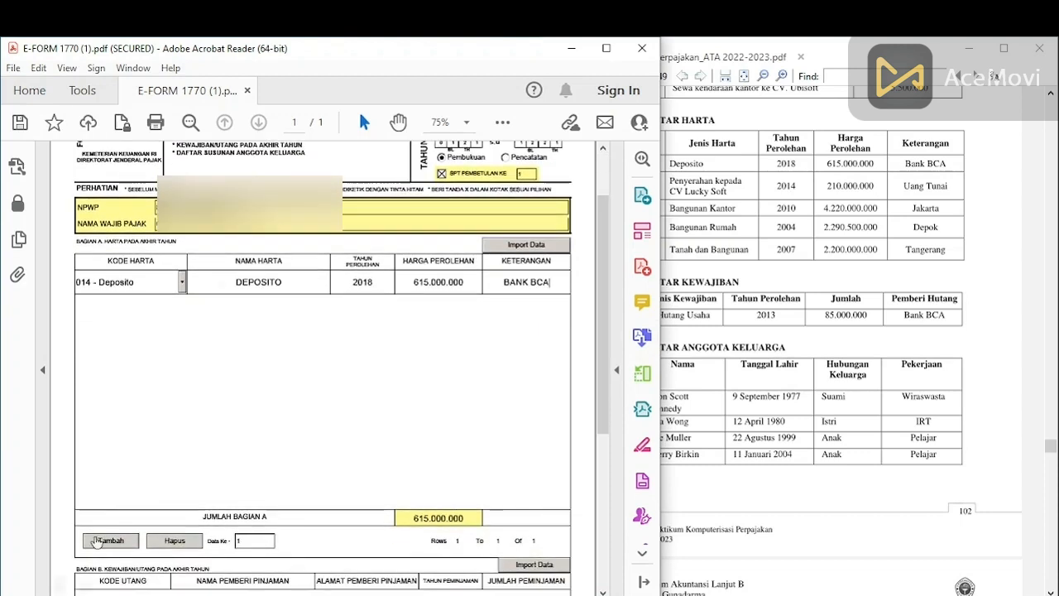
Step: Add a second asset row with asset code 038
{"action": "left_click", "coordinate": [99, 543]}
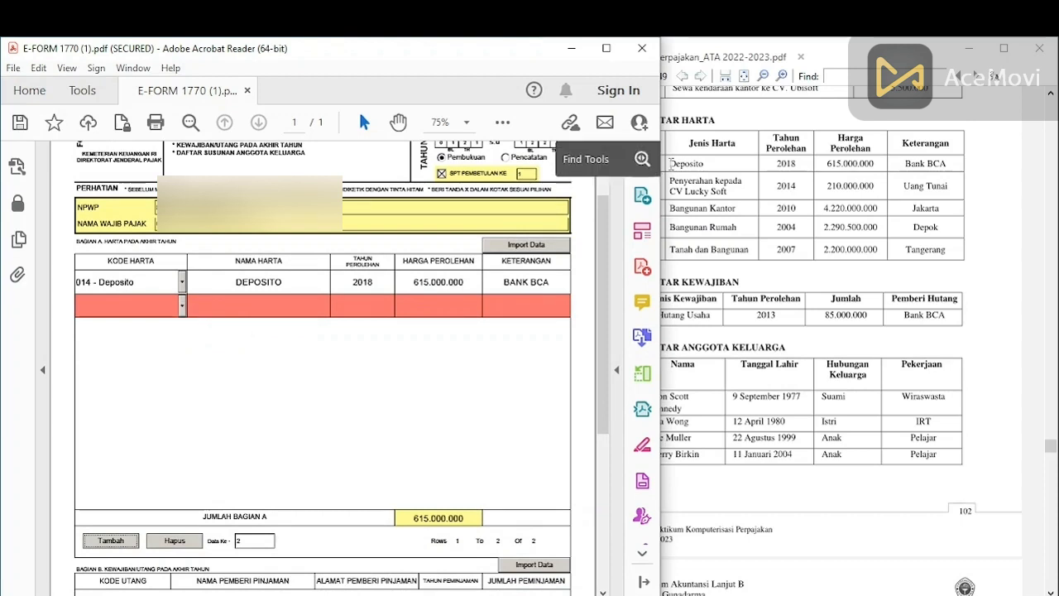
{"action": "left_click", "coordinate": [182, 306]}
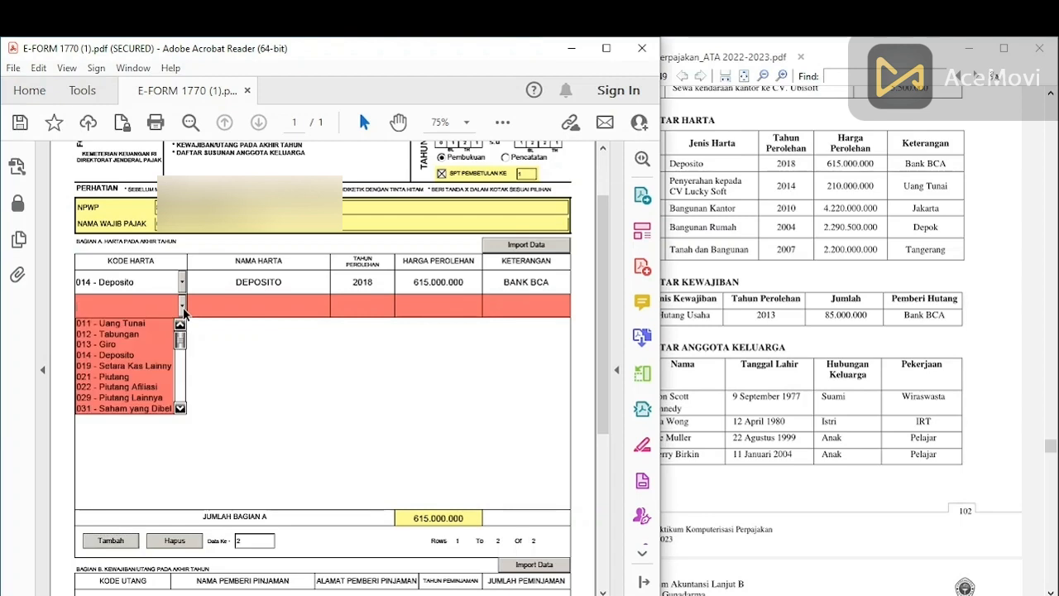
{"action": "left_click", "coordinate": [180, 407]}
{"action": "left_click", "coordinate": [180, 407]}
{"action": "left_click", "coordinate": [179, 407]}
{"action": "left_click", "coordinate": [179, 407]}
{"action": "left_click", "coordinate": [180, 407]}
{"action": "left_click", "coordinate": [179, 407]}
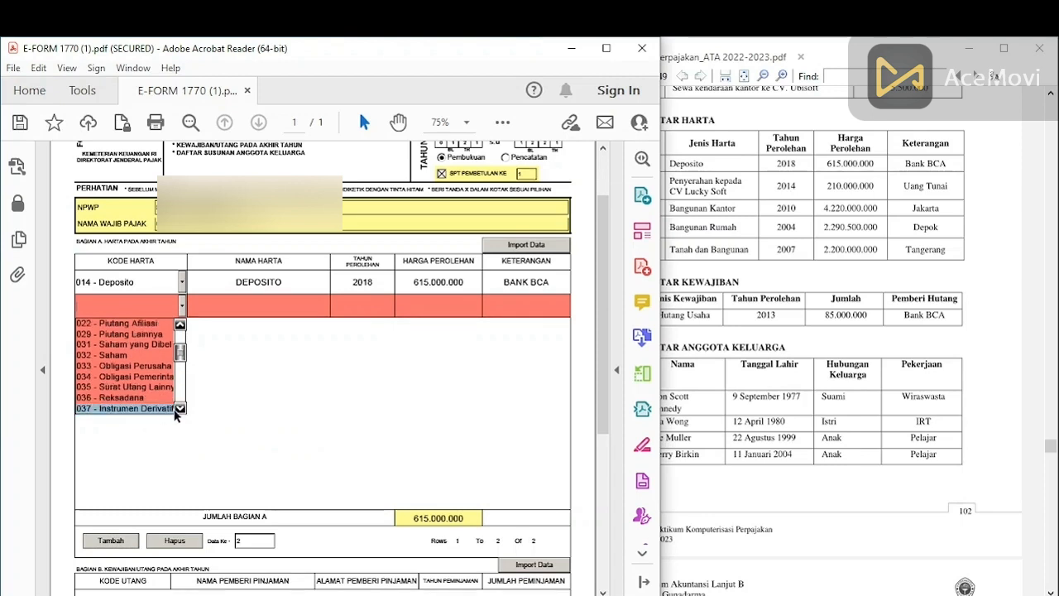
{"action": "left_click", "coordinate": [179, 407]}
{"action": "left_click", "coordinate": [146, 406]}
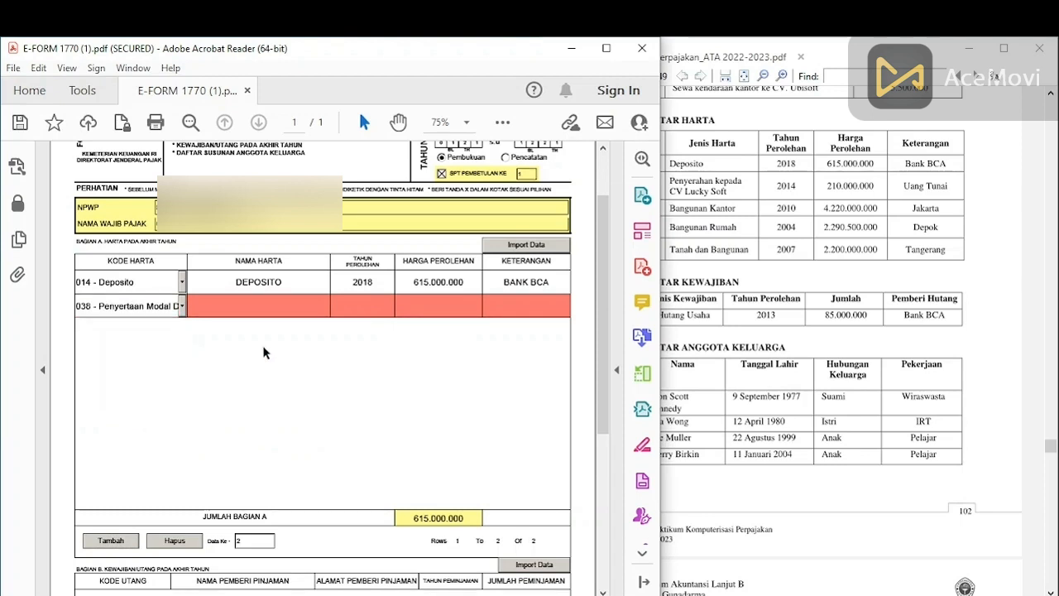
Step: Fill row two with PENYERAHAN KEPADA LUCKY SOFT, 2014, 210.000.000, UANG TUNAI, and add a third row
{"action": "left_click", "coordinate": [263, 308]}
{"action": "type", "text": "PENYERAHAN KEPADA"}
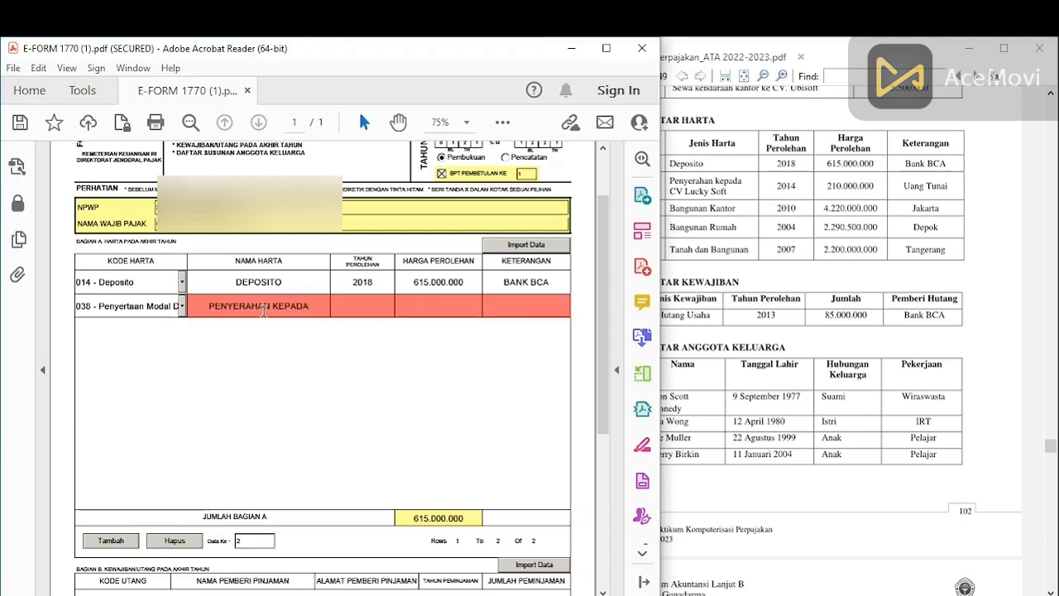
{"action": "type", "text": " LUCKY SOFT"}
{"action": "left_click", "coordinate": [369, 302]}
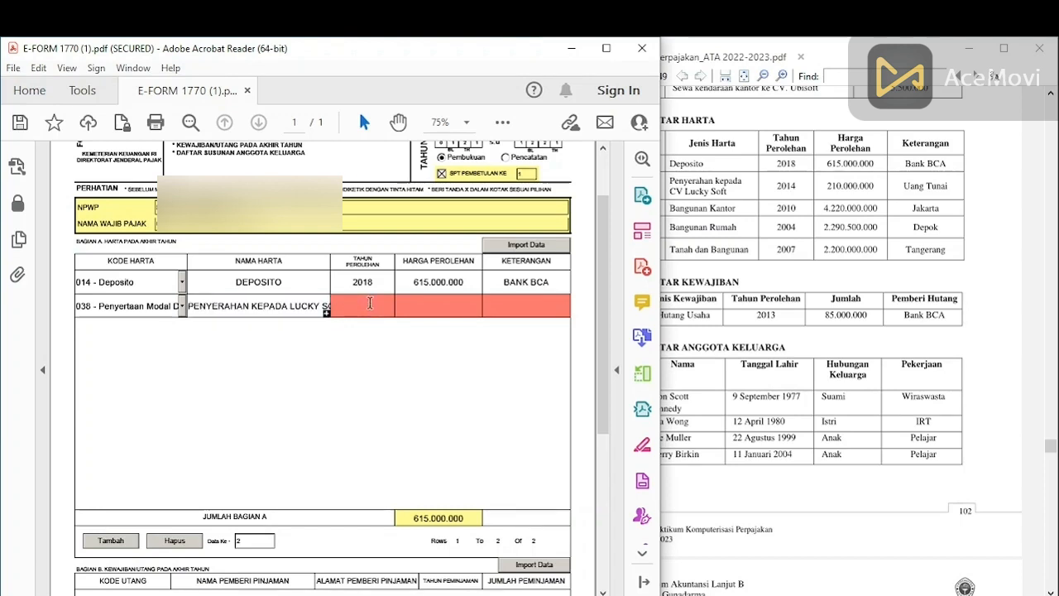
{"action": "type", "text": "2014"}
{"action": "left_click", "coordinate": [449, 306]}
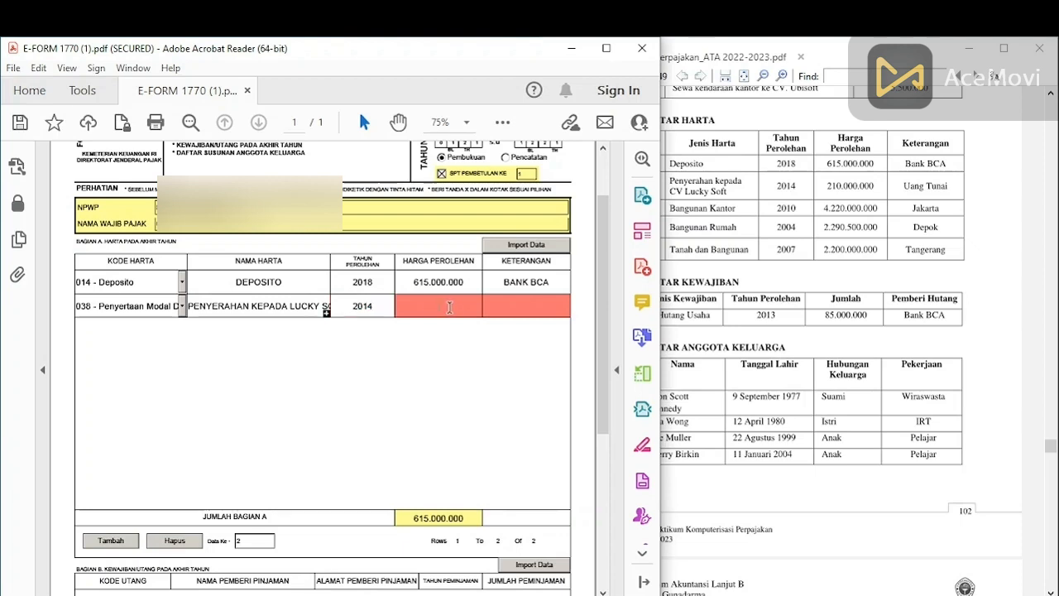
{"action": "type", "text": "210000000"}
{"action": "left_click", "coordinate": [521, 309]}
{"action": "type", "text": "UAN"}
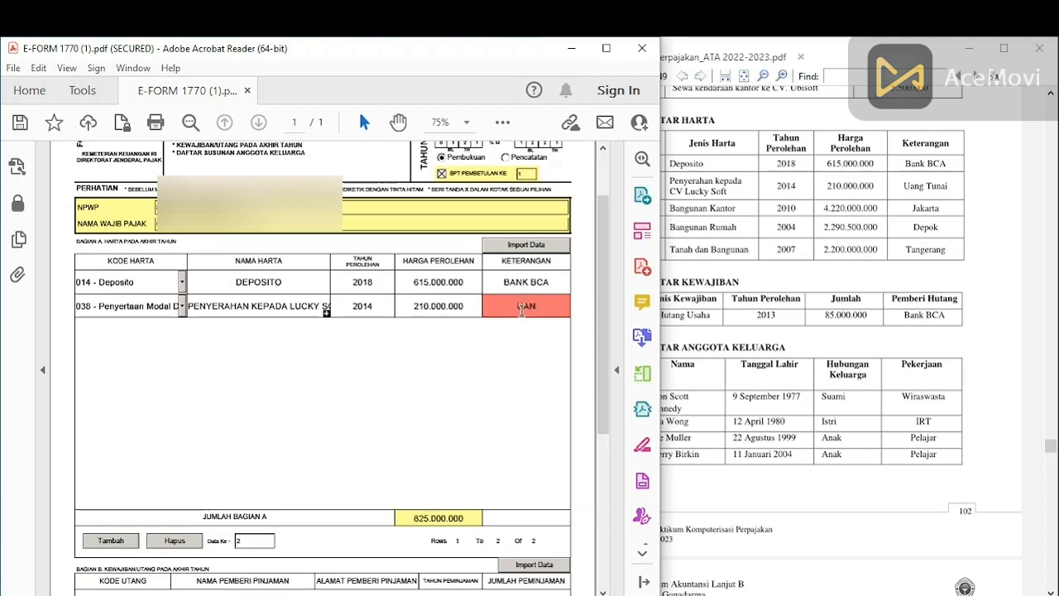
{"action": "type", "text": "G TUNAI"}
{"action": "left_click", "coordinate": [107, 542]}
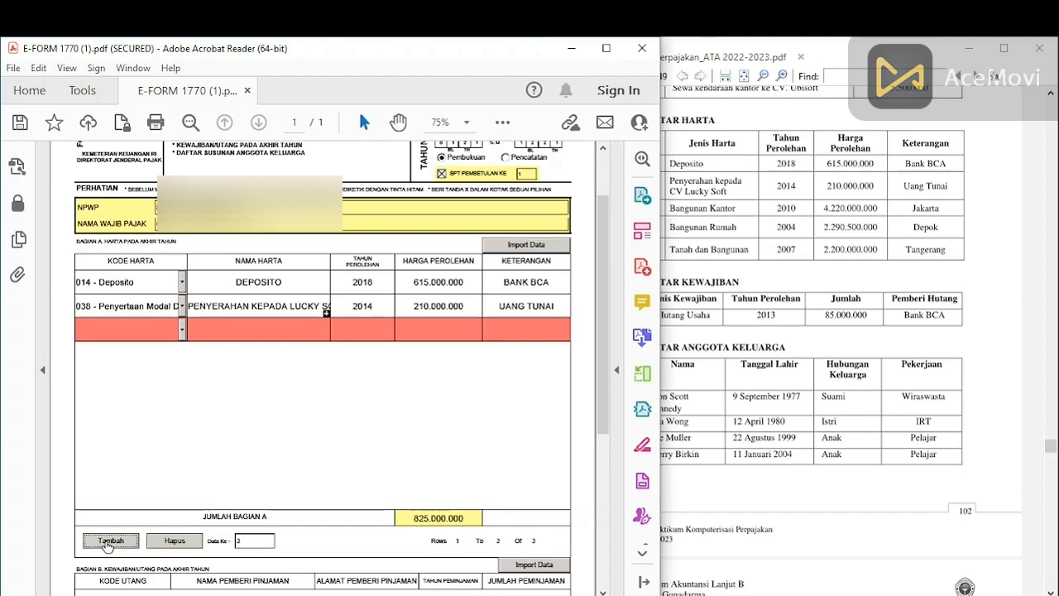
Step: Give the third asset row code 062, BANGUNAN KANTOR, 2010, 4.220.000.000 and JAKARTA
{"action": "left_click", "coordinate": [183, 329]}
{"action": "left_click_drag", "start_coordinate": [183, 364], "coordinate": [181, 401]}
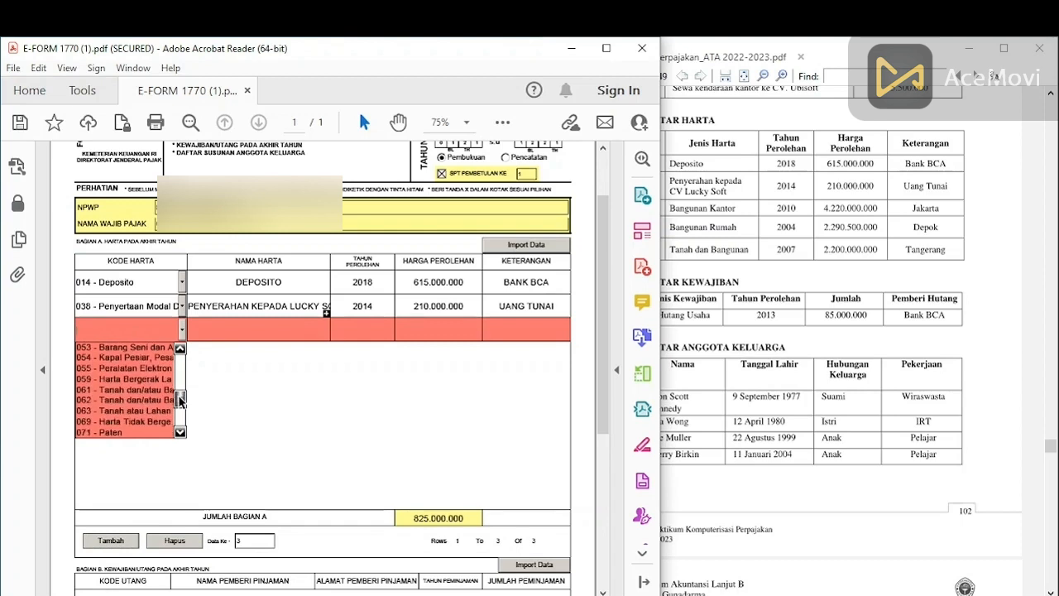
{"action": "left_click", "coordinate": [118, 397]}
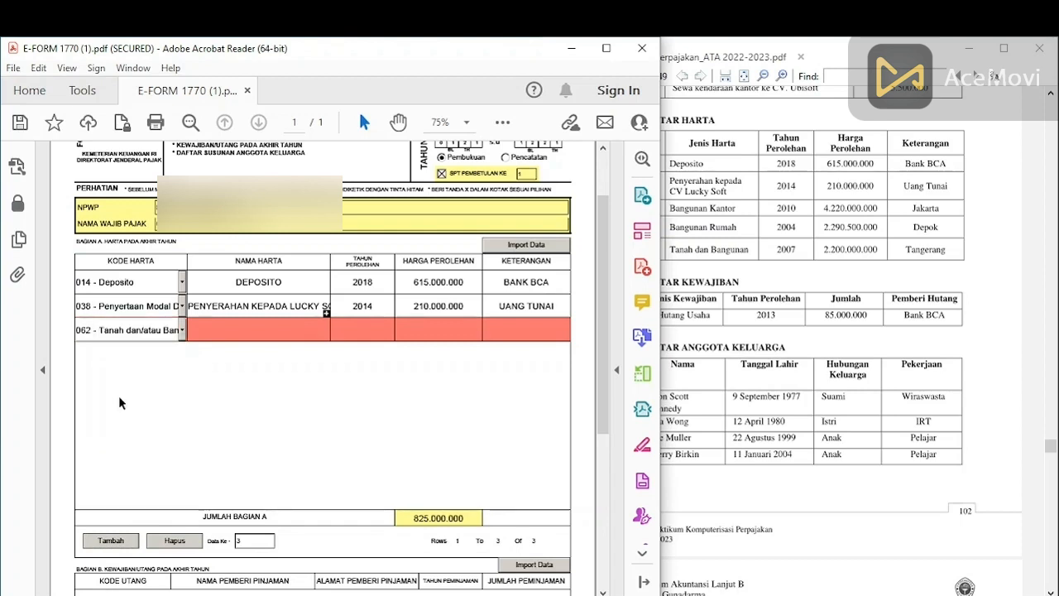
{"action": "left_click", "coordinate": [222, 330]}
{"action": "type", "text": "BANG"}
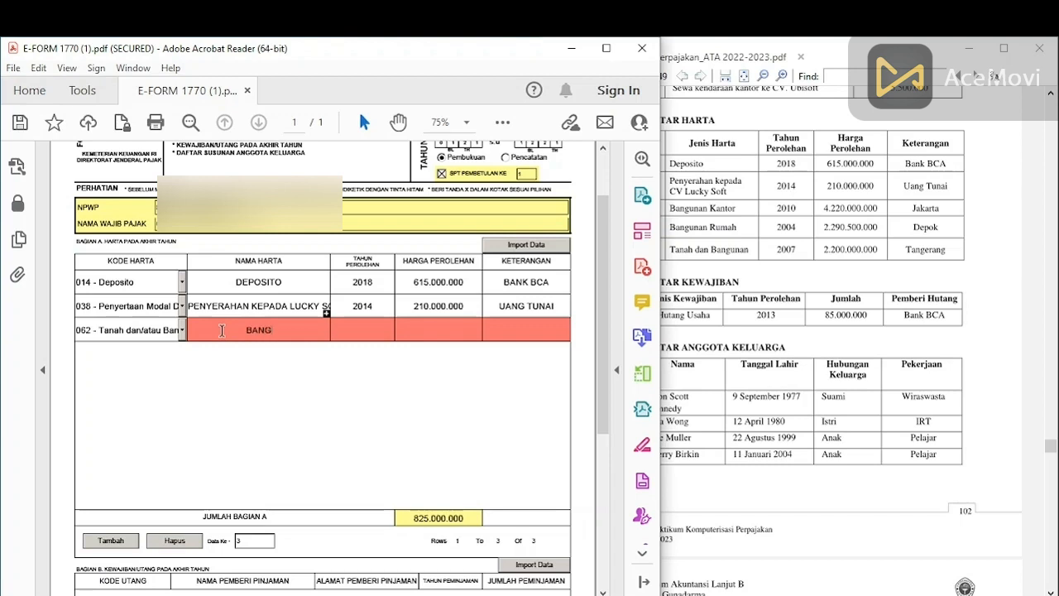
{"action": "type", "text": "UNAN KANTOR"}
{"action": "left_click", "coordinate": [357, 329]}
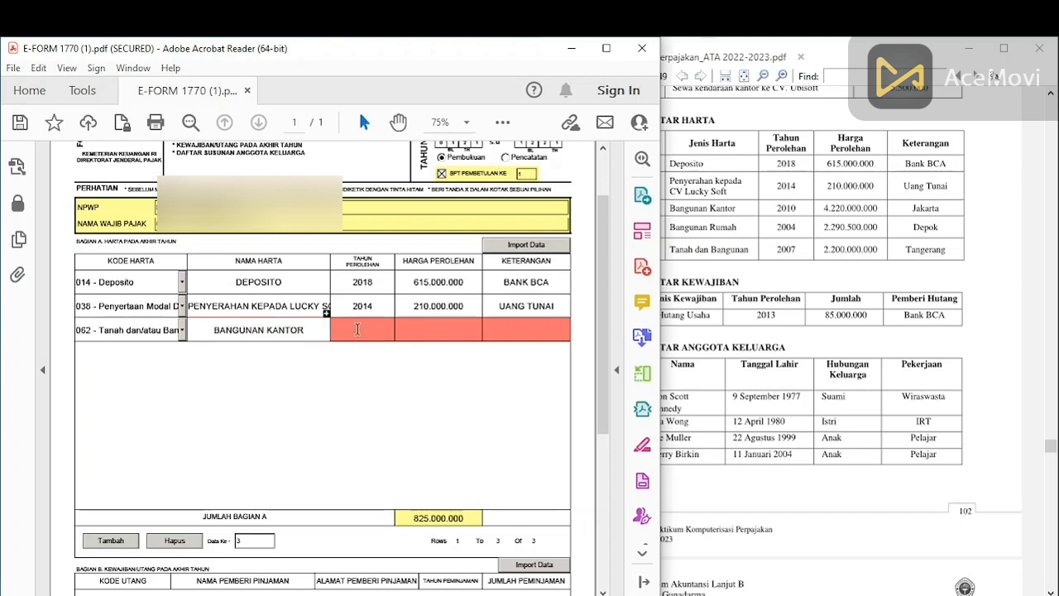
{"action": "type", "text": "2010"}
{"action": "left_click", "coordinate": [476, 329]}
{"action": "type", "text": "422"}
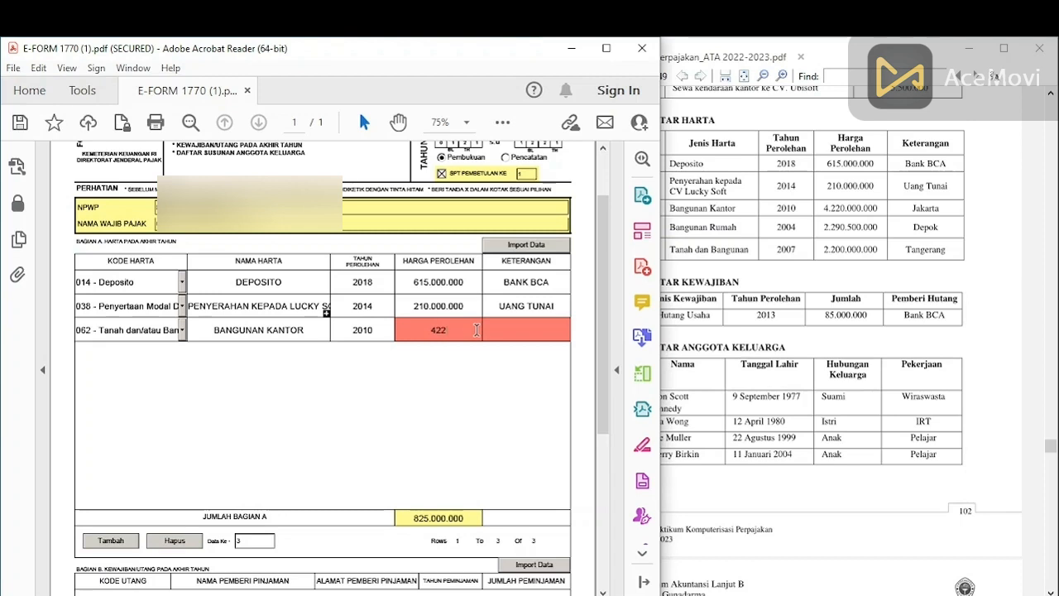
{"action": "type", "text": "0000000"}
{"action": "left_click", "coordinate": [534, 332]}
{"action": "type", "text": "JAKARTA"}
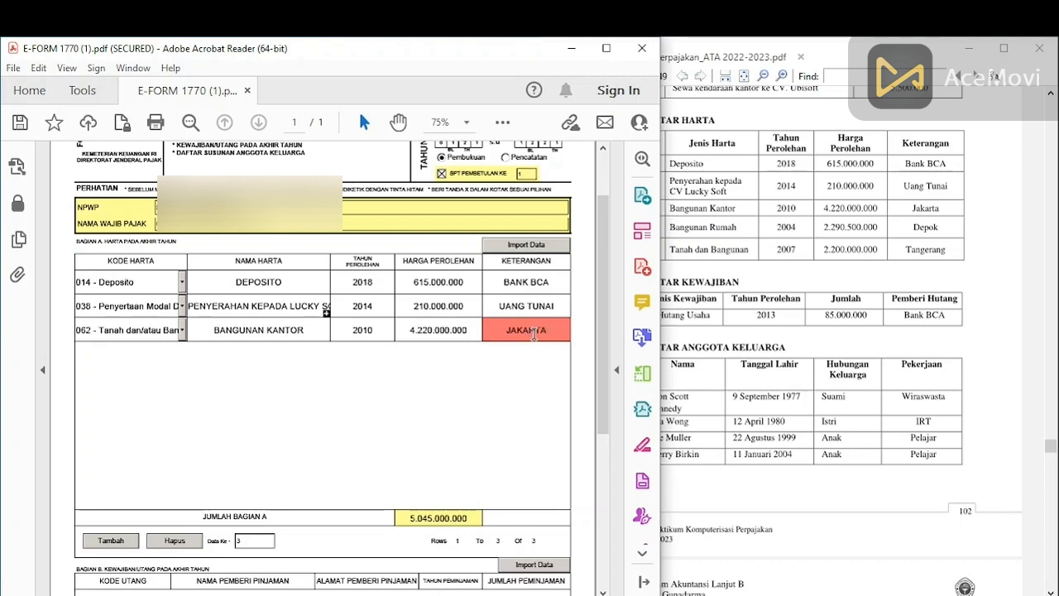
Step: Add a fourth asset row with code 061 named BANGUNAN RUMAH
{"action": "left_click", "coordinate": [110, 542]}
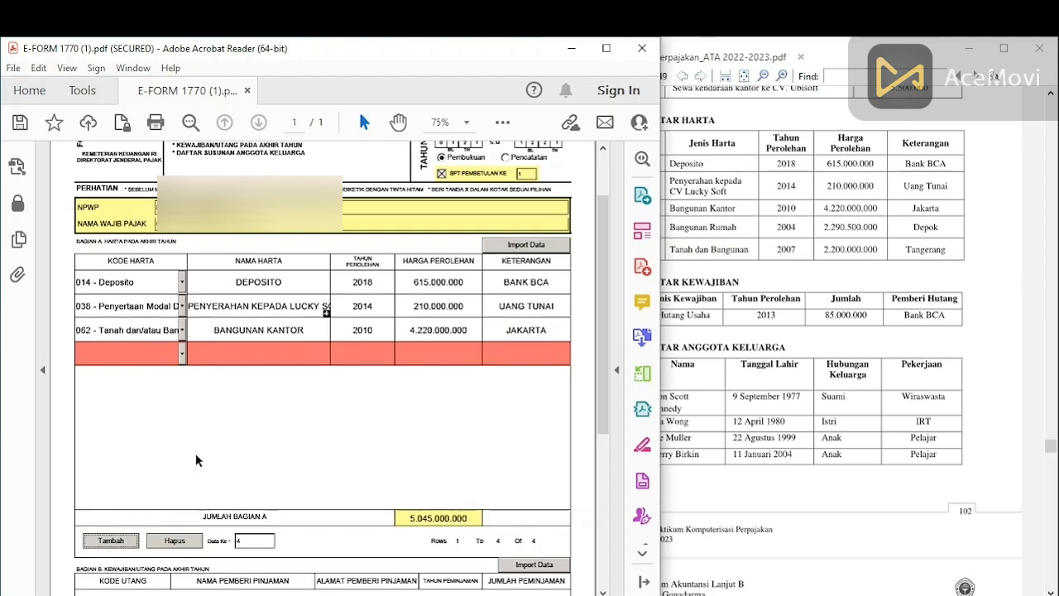
{"action": "left_click", "coordinate": [182, 353]}
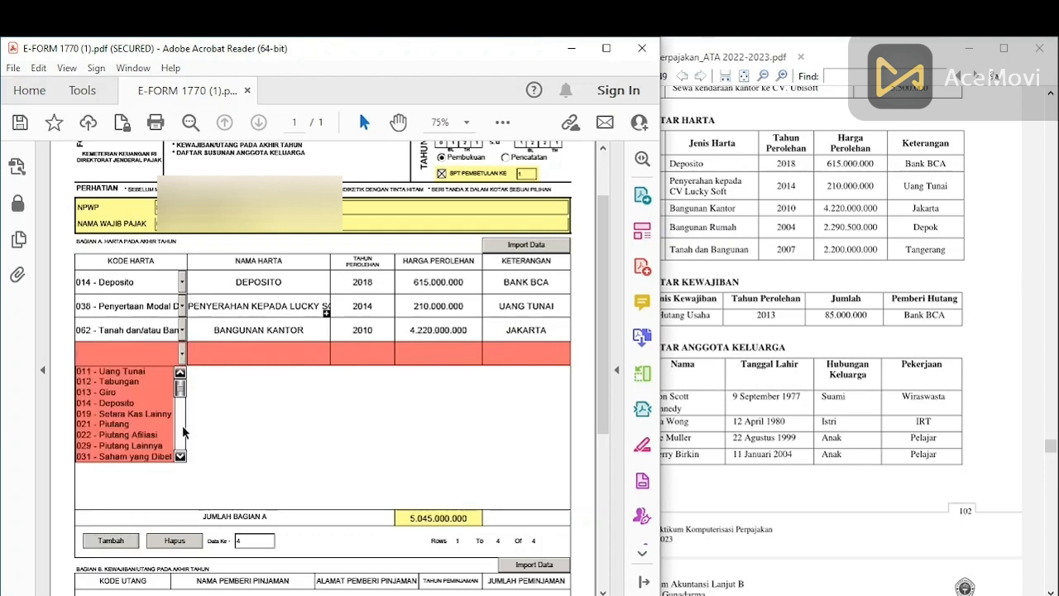
{"action": "scroll", "coordinate": [181, 456], "scroll_direction": "down", "scroll_amount": 5}
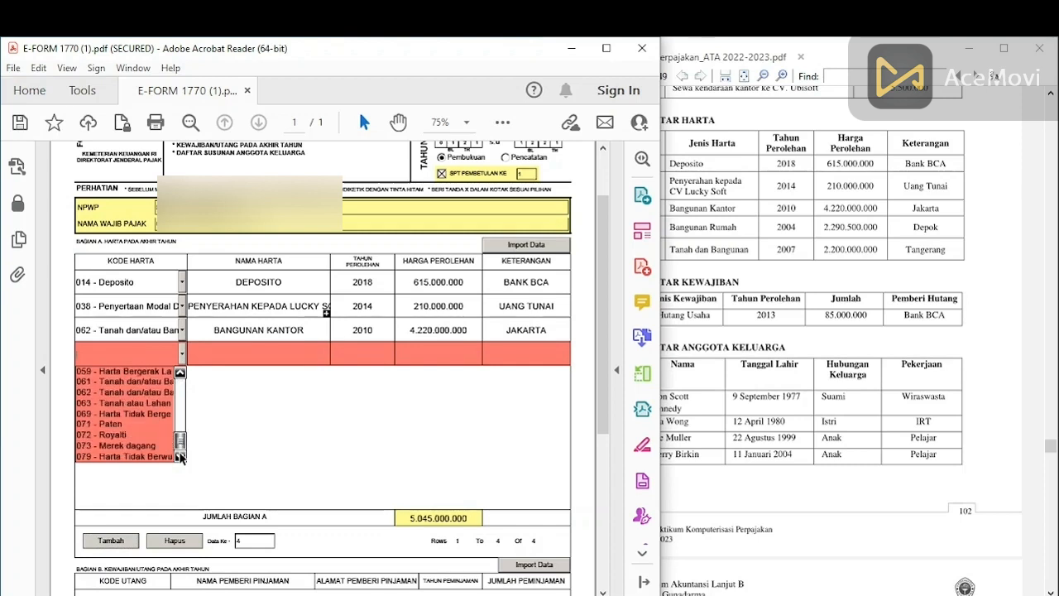
{"action": "left_click", "coordinate": [132, 381]}
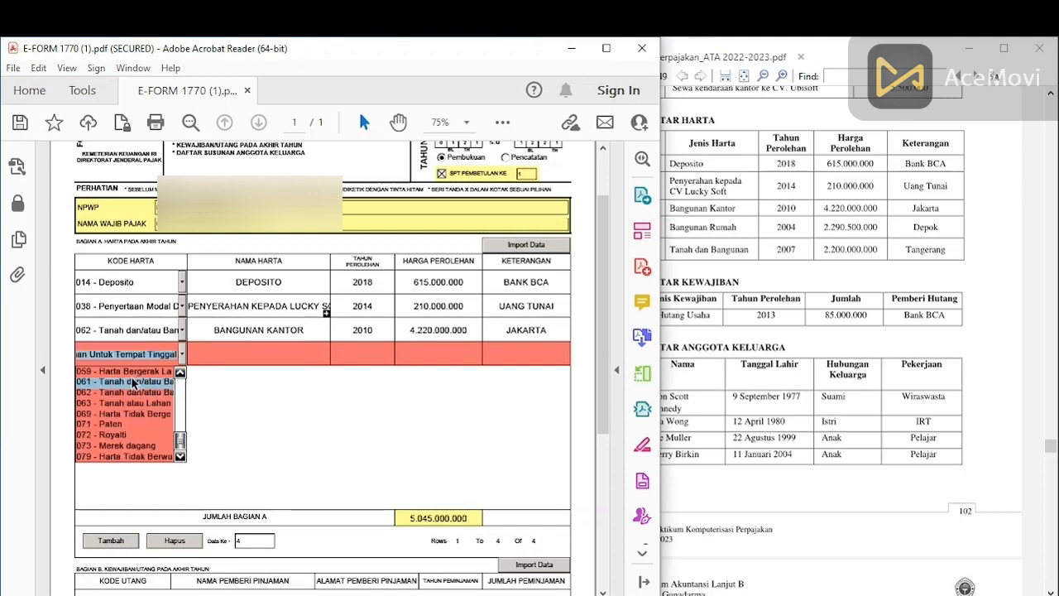
{"action": "left_click", "coordinate": [246, 354]}
{"action": "type", "text": "BANGUNAN RUMAH"}
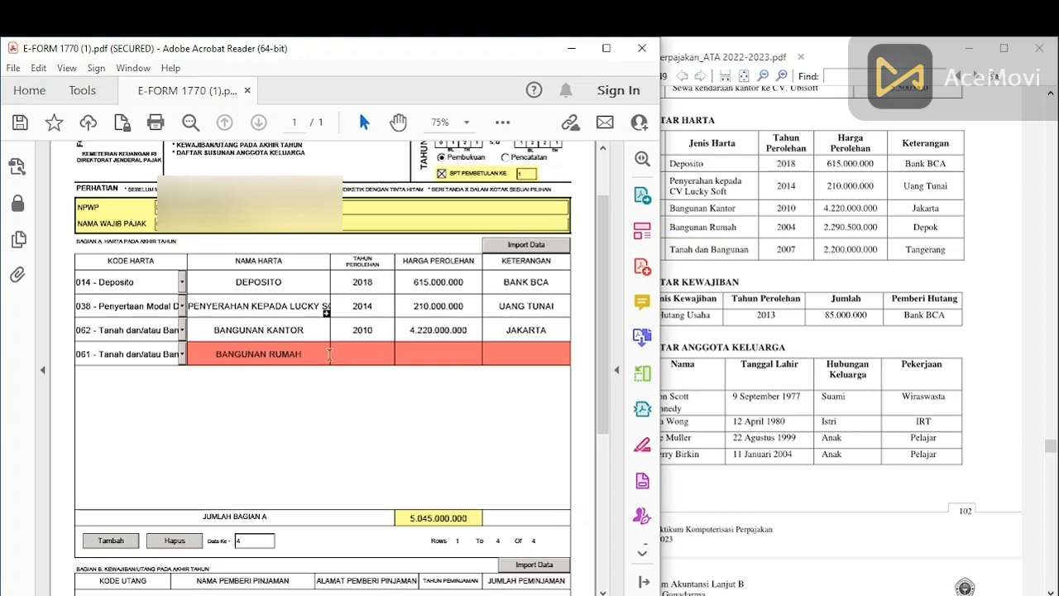
Step: Enter year 2004, price 2.290.500.000 and DEPOK for it, then add a fifth row
{"action": "left_click", "coordinate": [365, 354]}
{"action": "type", "text": "2004"}
{"action": "left_click", "coordinate": [429, 358]}
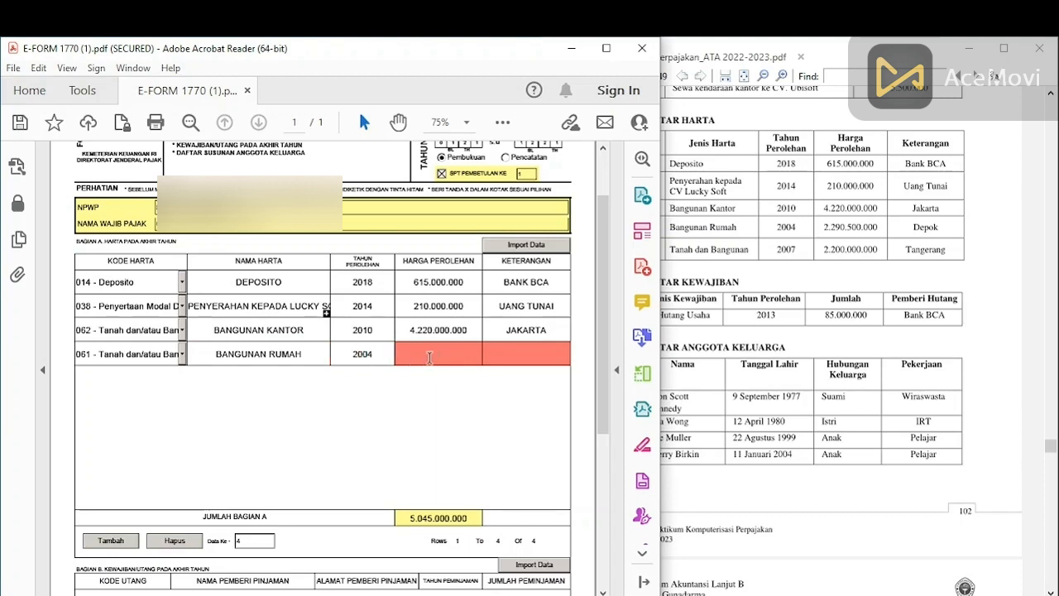
{"action": "type", "text": "2290500000"}
{"action": "left_click", "coordinate": [538, 358]}
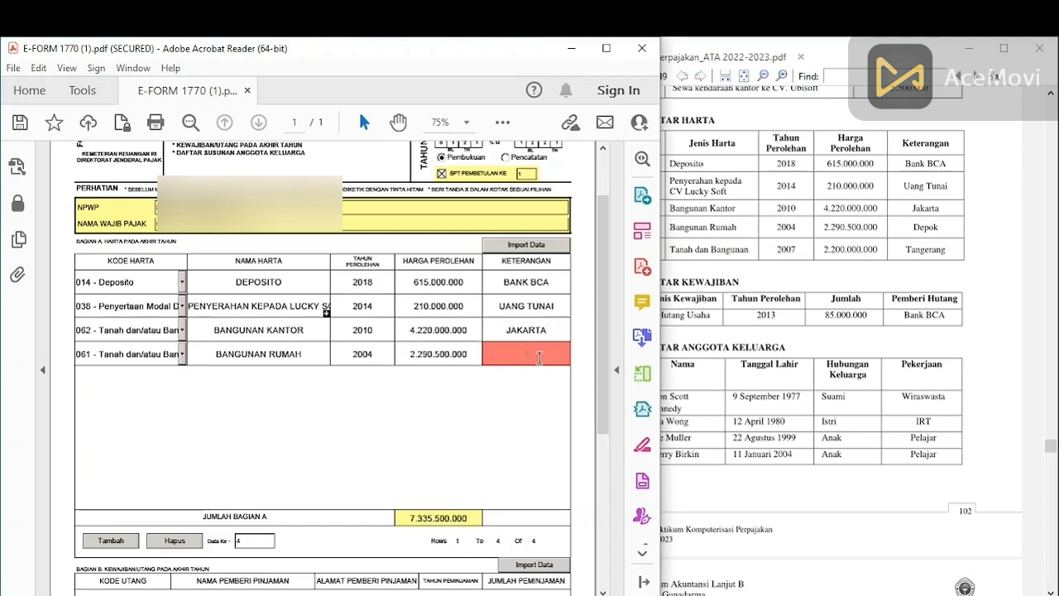
{"action": "type", "text": "DEPOK"}
{"action": "left_click", "coordinate": [127, 540]}
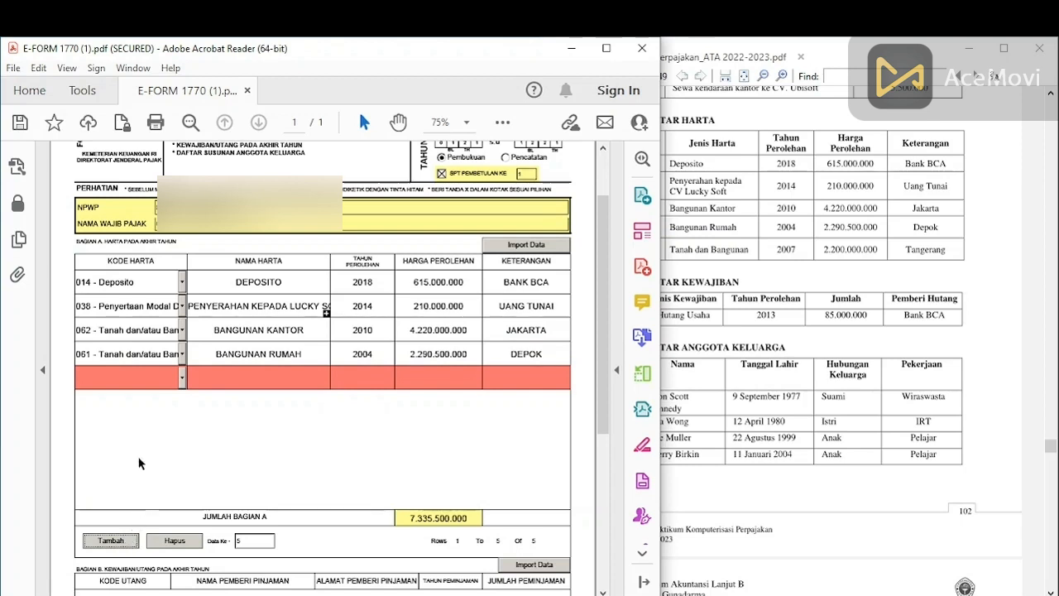
Step: Set the fifth asset row to code 061 named TANAH DAN BANGUNAN
{"action": "left_click", "coordinate": [181, 377]}
{"action": "left_click", "coordinate": [180, 479]}
{"action": "left_click", "coordinate": [179, 479]}
{"action": "left_click", "coordinate": [179, 480]}
{"action": "scroll", "coordinate": [124, 439], "scroll_direction": "down", "scroll_amount": 6}
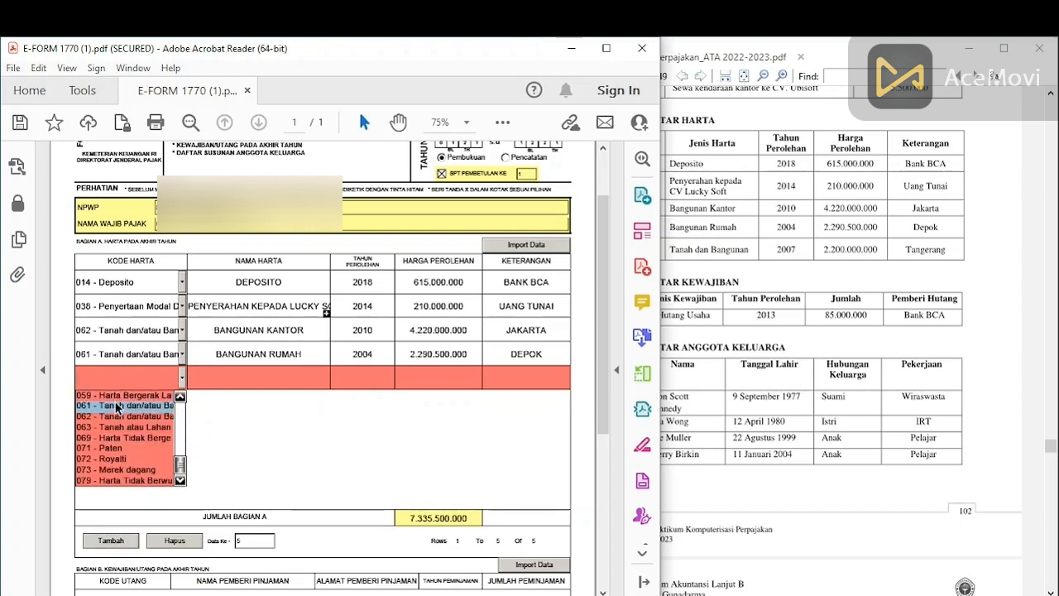
{"action": "left_click", "coordinate": [119, 407]}
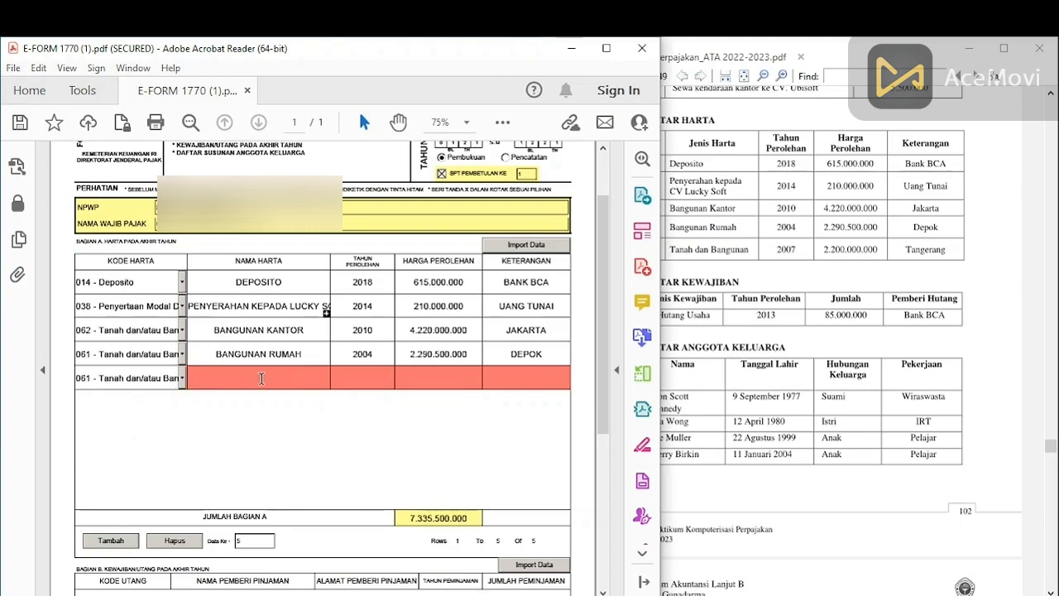
{"action": "type", "text": "TANAH DAN BANGUNAN"}
Step: Enter year 2007, price 2.200.000.000 and description TANGERANG for the fifth row
{"action": "left_click", "coordinate": [363, 381]}
{"action": "type", "text": "2007"}
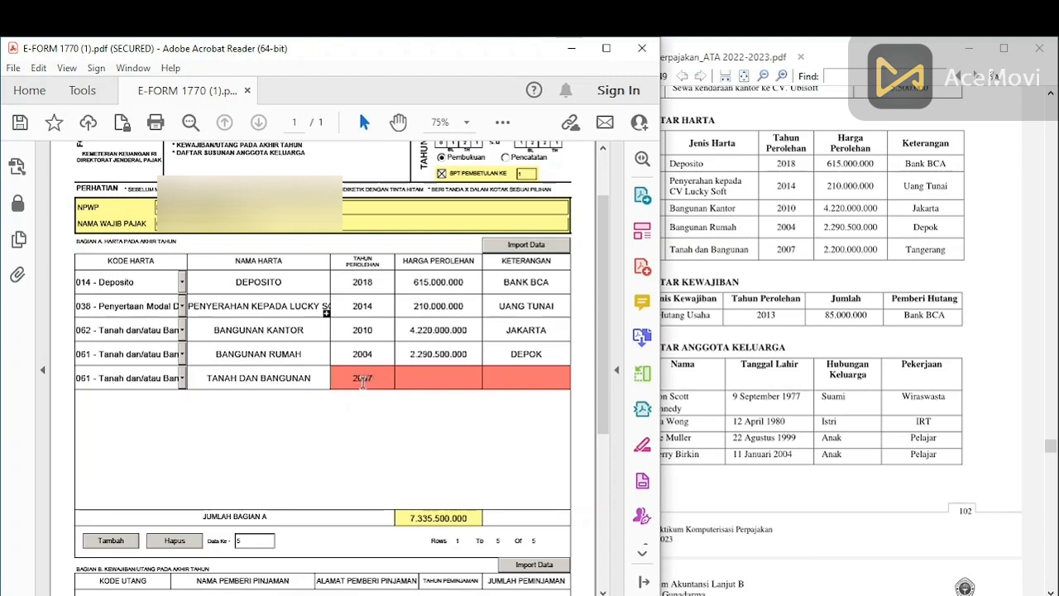
{"action": "left_click", "coordinate": [449, 376]}
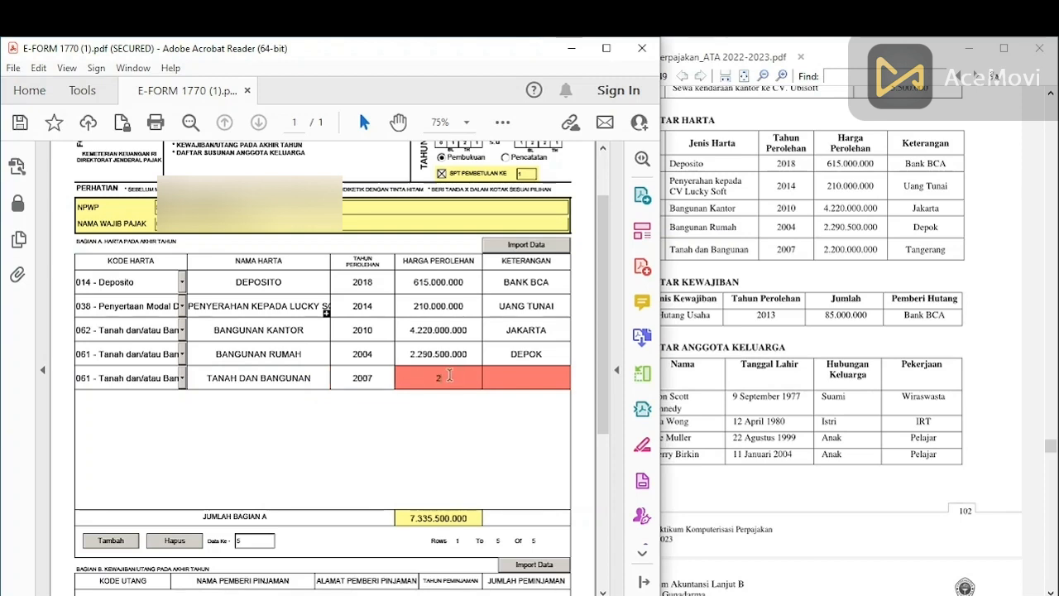
{"action": "type", "text": "2200000000"}
{"action": "left_click", "coordinate": [513, 377]}
{"action": "type", "text": "TANGERA"}
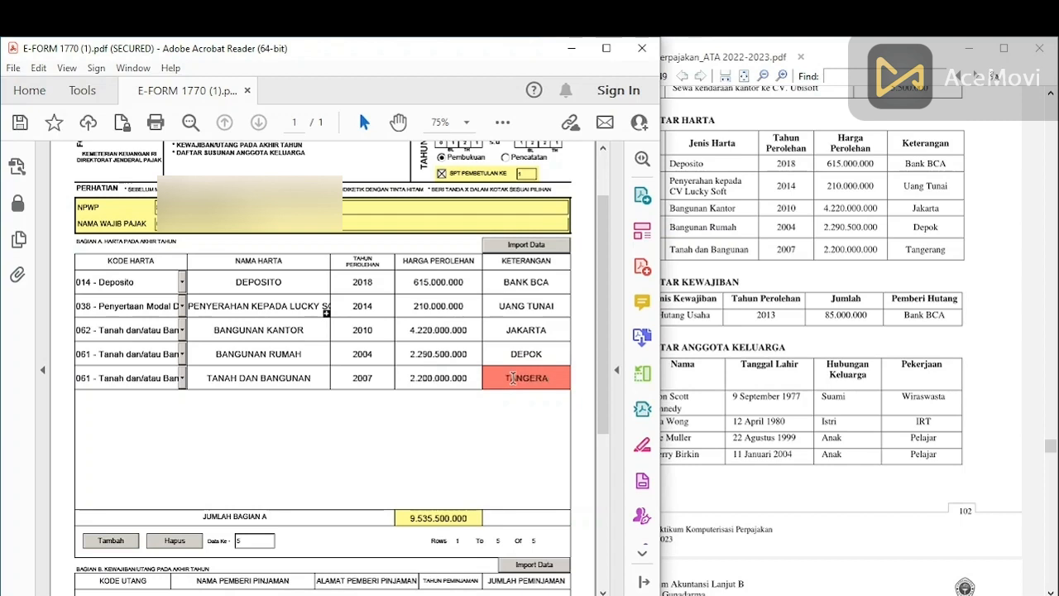
{"action": "type", "text": "NG"}
{"action": "left_click", "coordinate": [486, 445]}
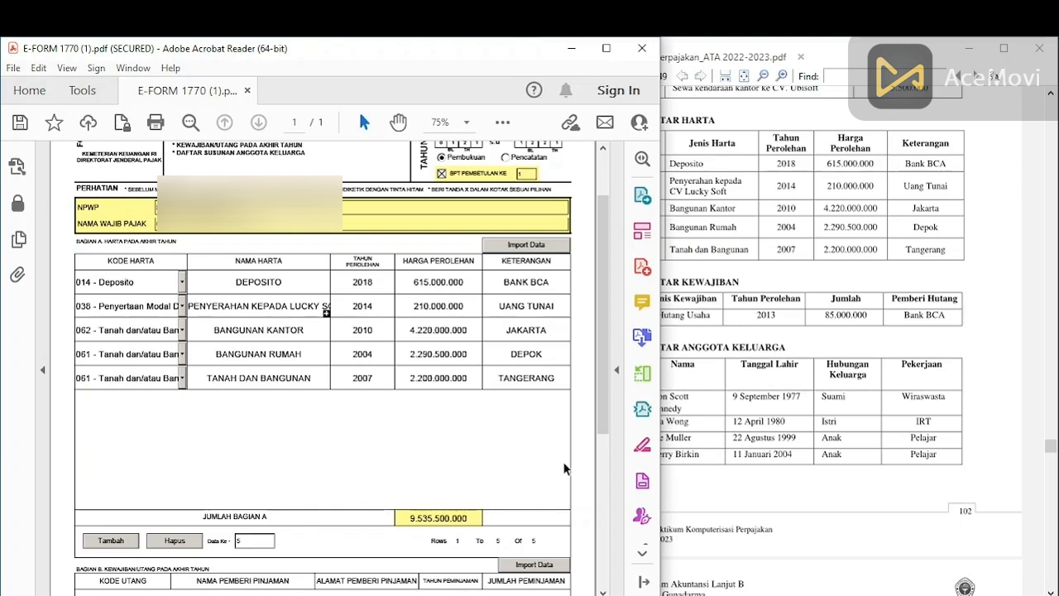
Step: Scroll to Bagian B, review the guide's debt list, and add an empty debt row
{"action": "scroll", "coordinate": [610, 382], "scroll_direction": "down", "scroll_amount": 1}
{"action": "left_click_drag", "start_coordinate": [610, 382], "coordinate": [616, 537]}
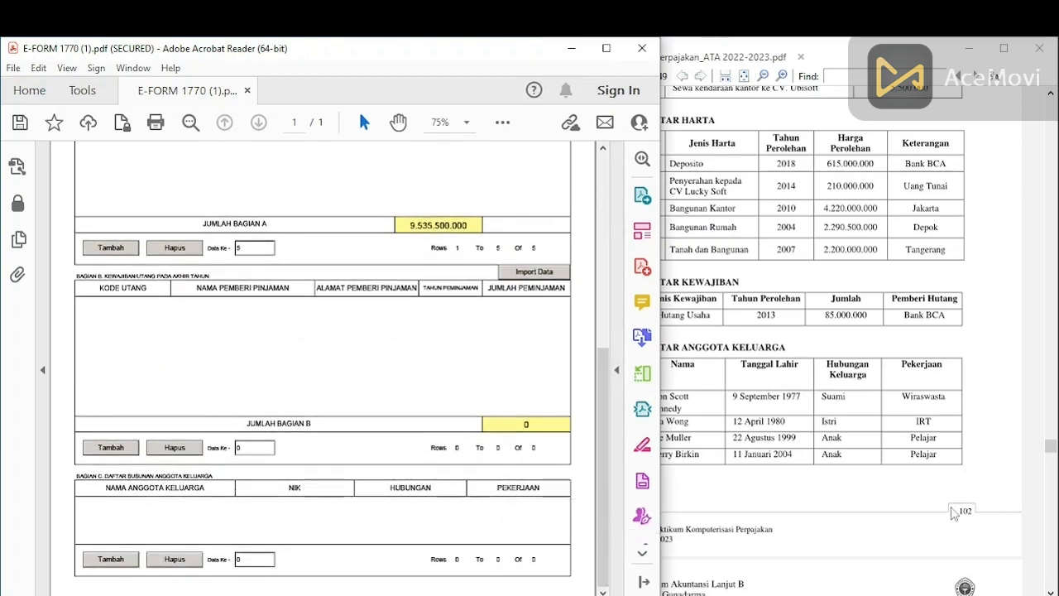
{"action": "left_click", "coordinate": [986, 372]}
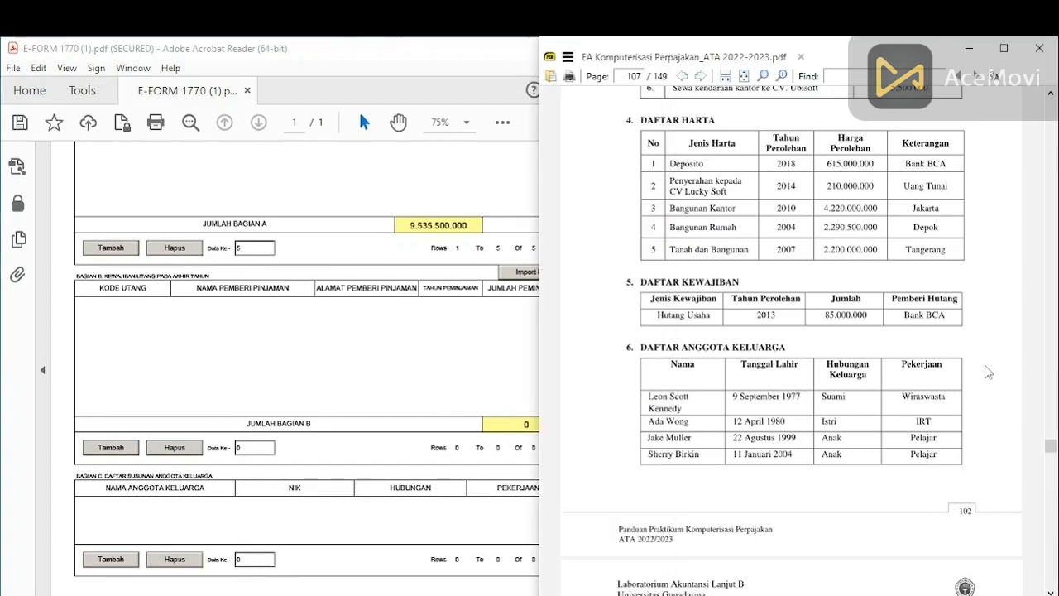
{"action": "left_click", "coordinate": [110, 447]}
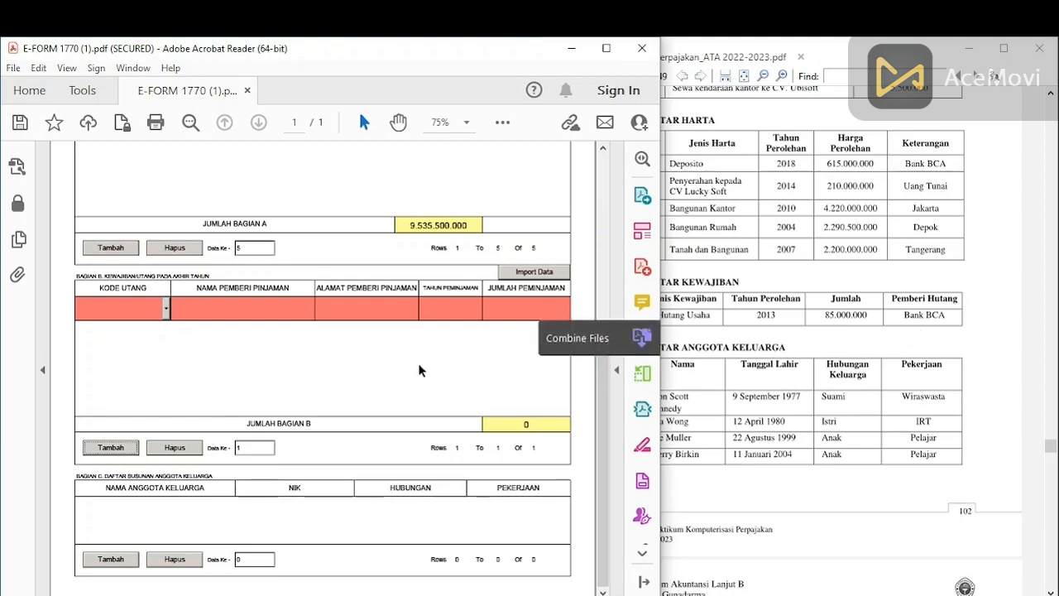
Step: Record a code 101 BANK BCA loan from 2013 for 85.000.000 with the lender's address
{"action": "left_click", "coordinate": [166, 307]}
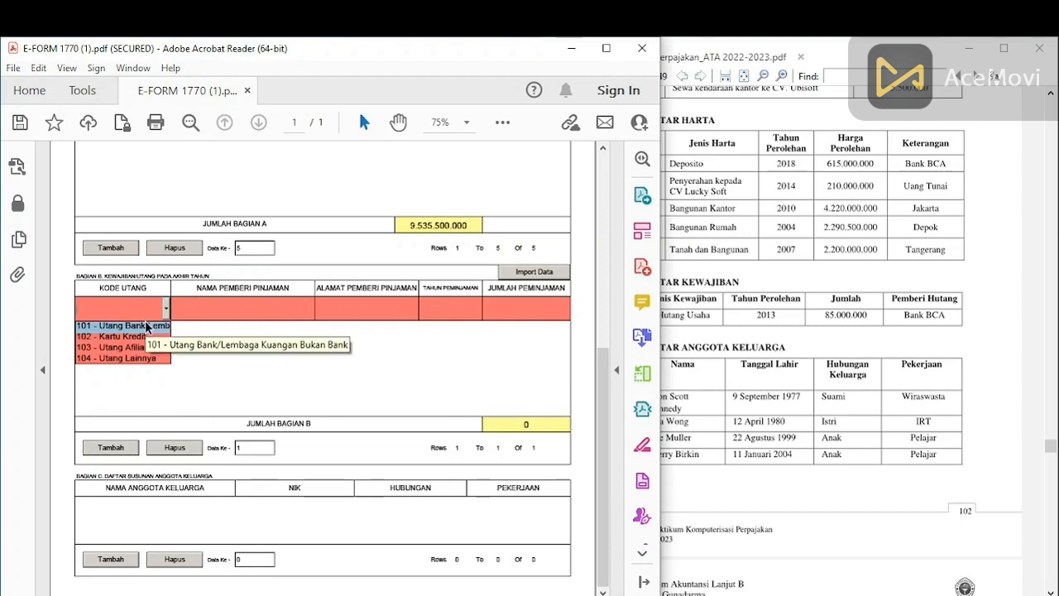
{"action": "left_click", "coordinate": [146, 325]}
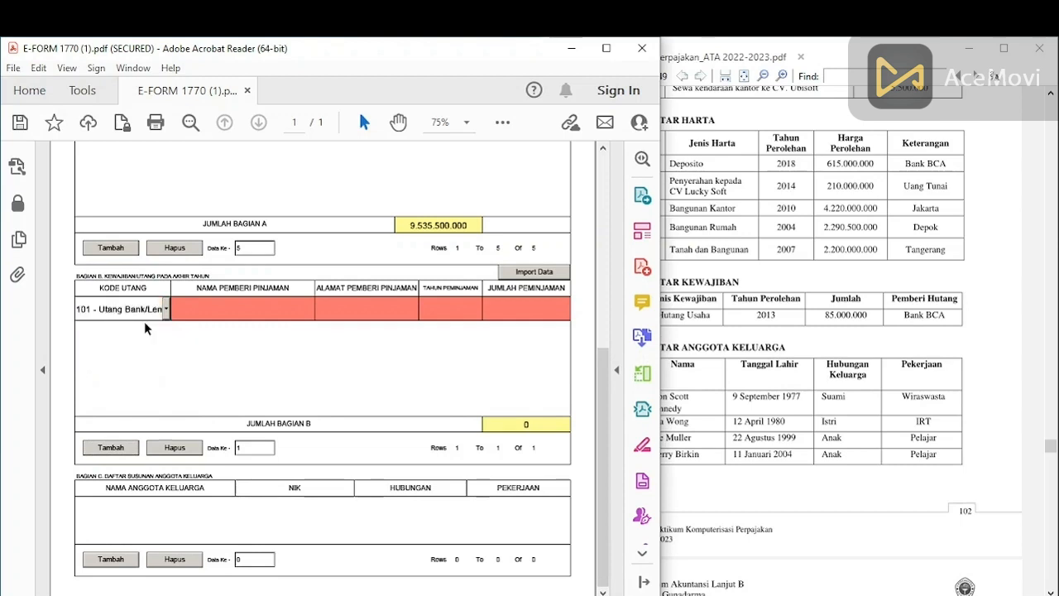
{"action": "left_click", "coordinate": [228, 312]}
{"action": "type", "text": "BANK BCA"}
{"action": "left_click", "coordinate": [348, 310]}
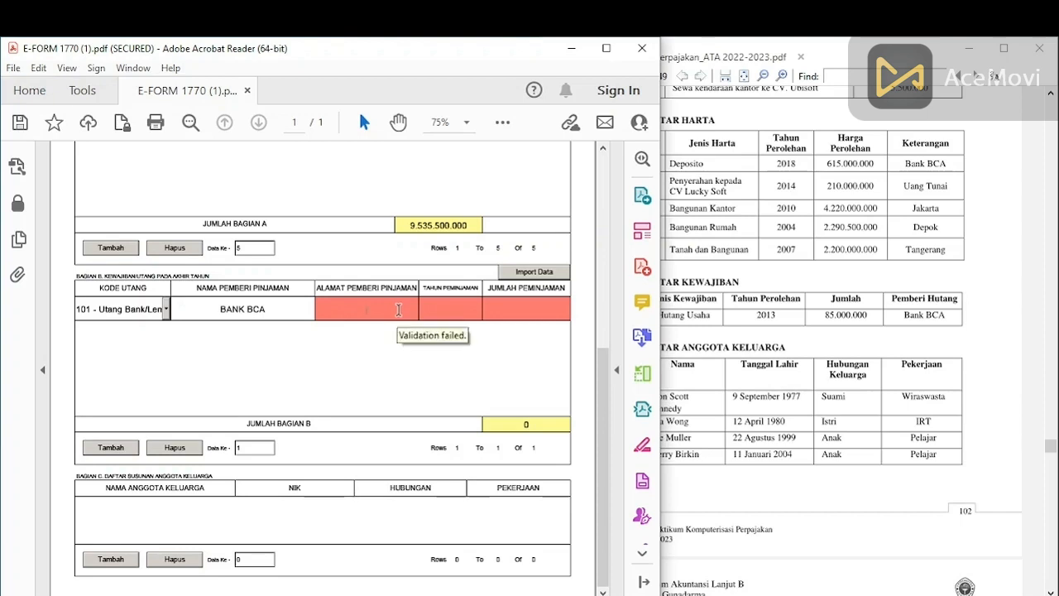
{"action": "type", "text": "L MARGONDA RAYA"}
{"action": "left_click", "coordinate": [451, 311]}
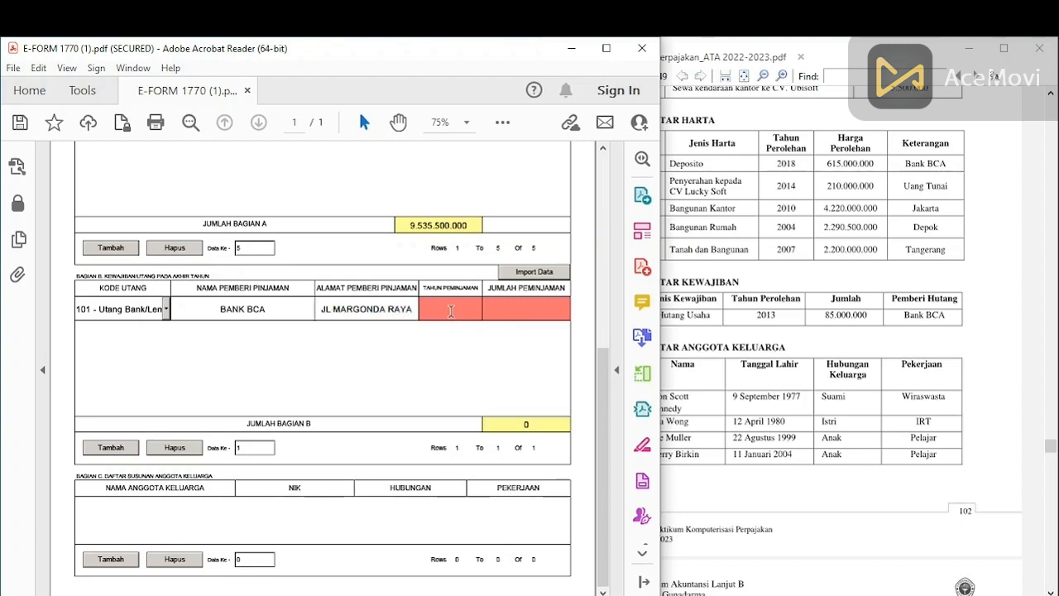
{"action": "type", "text": "2013"}
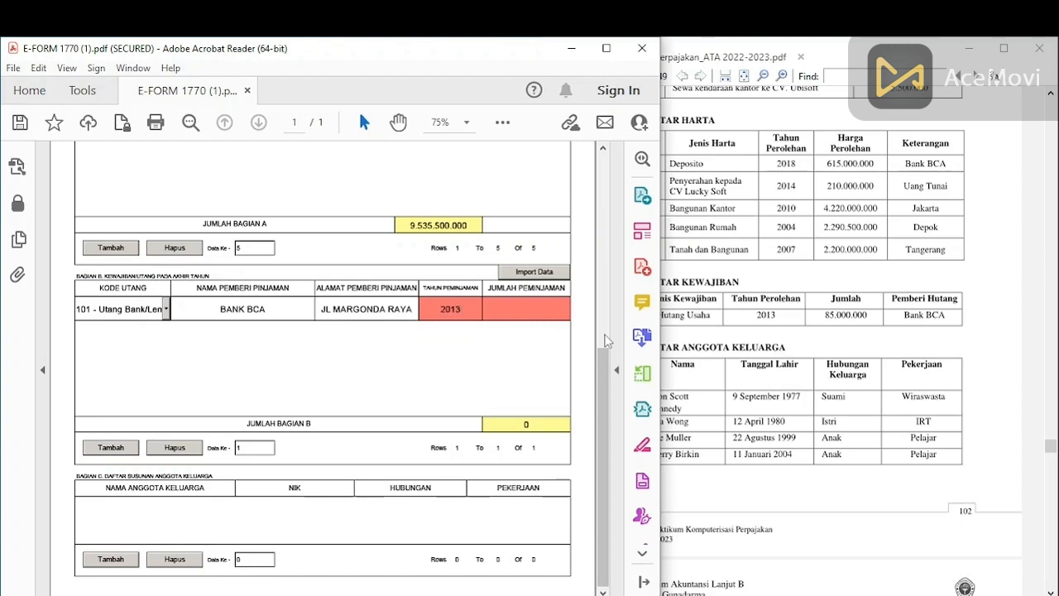
{"action": "left_click", "coordinate": [530, 305]}
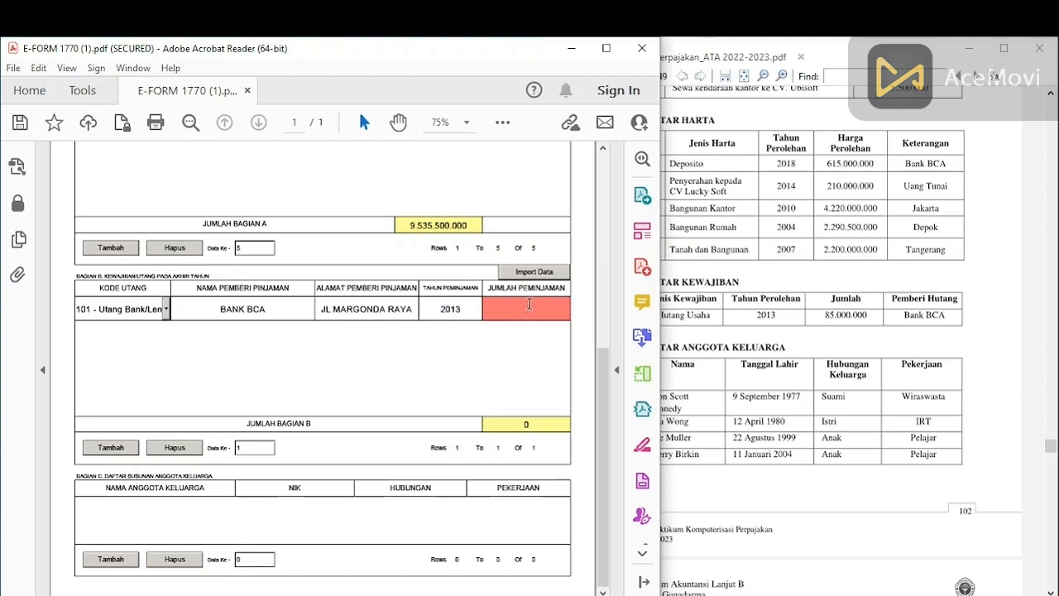
{"action": "type", "text": "850000000"}
{"action": "left_click", "coordinate": [524, 407]}
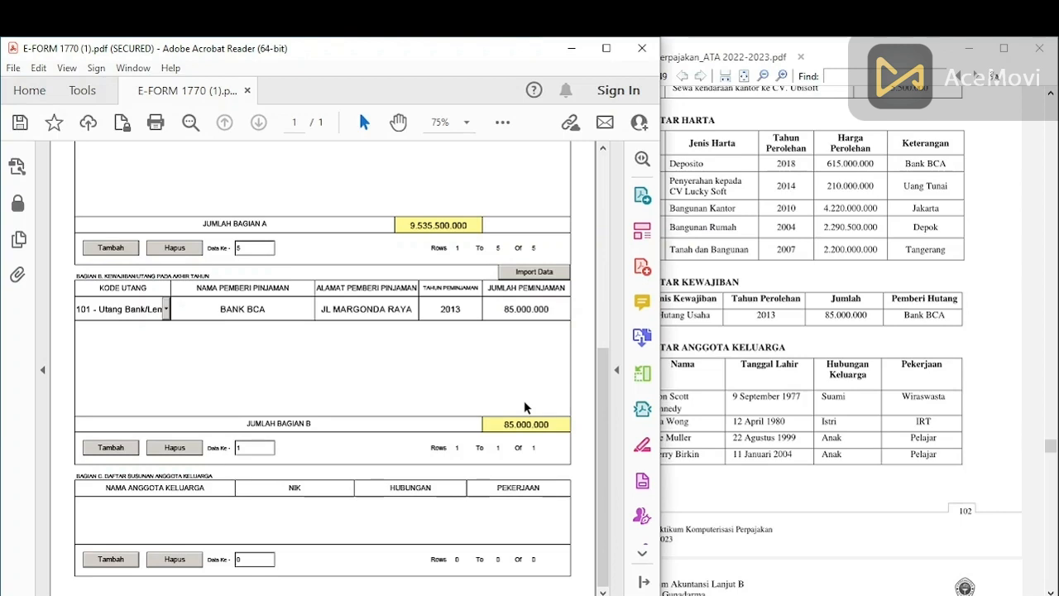
Step: Scroll the form back up and review the guide's family member list
{"action": "left_click", "coordinate": [600, 343]}
{"action": "left_click_drag", "start_coordinate": [599, 343], "coordinate": [566, 569]}
{"action": "left_click", "coordinate": [962, 439]}
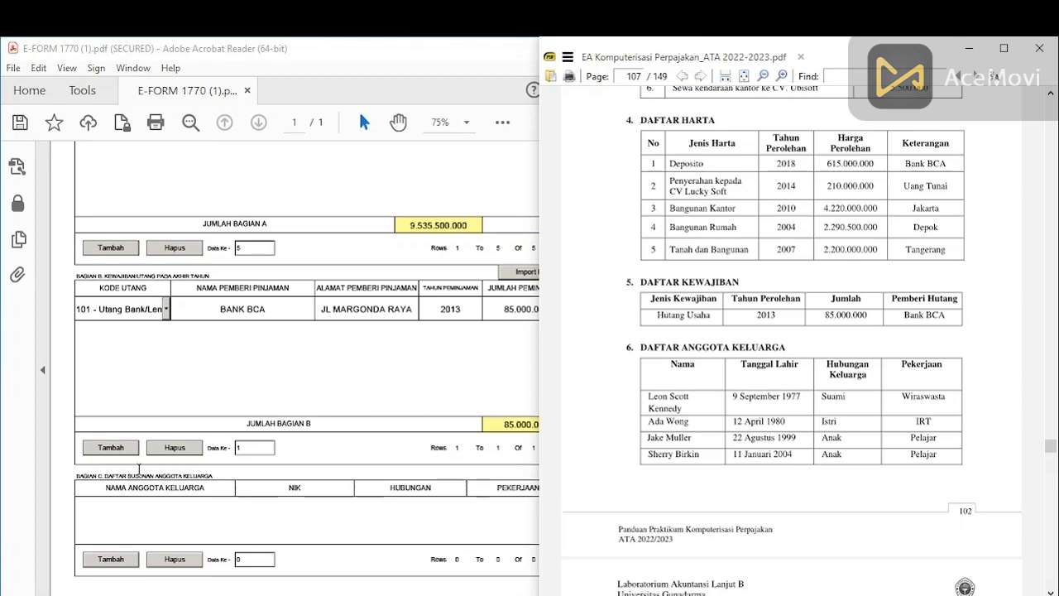
Step: Add the wife's name, NIK, relationship ISTRI and occupation IRT to Bagian C, then another row
{"action": "left_click", "coordinate": [110, 560]}
{"action": "left_click", "coordinate": [732, 480]}
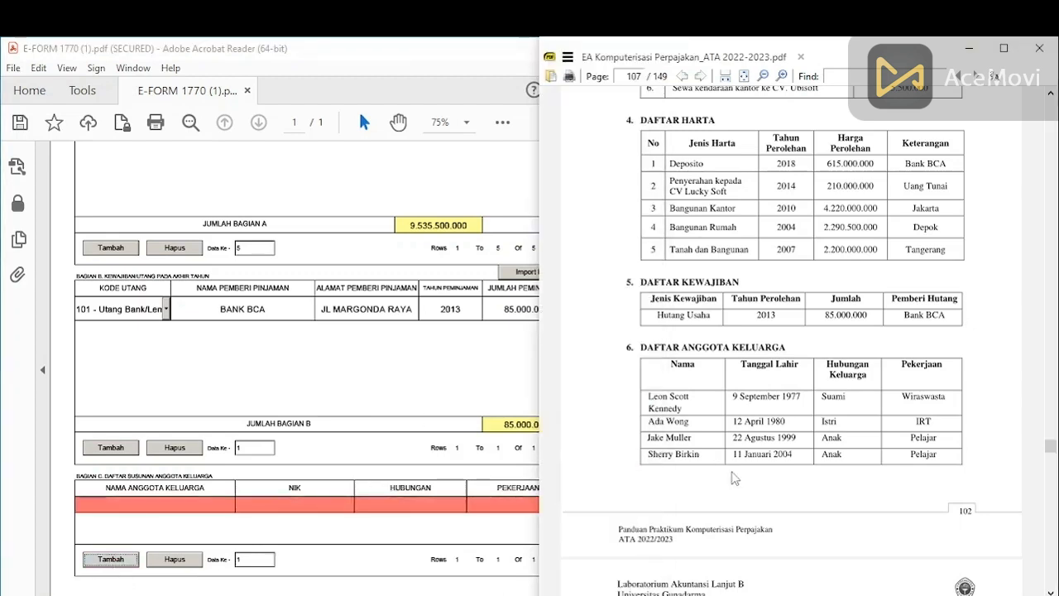
{"action": "left_click", "coordinate": [116, 505]}
{"action": "type", "text": "ADA WONG"}
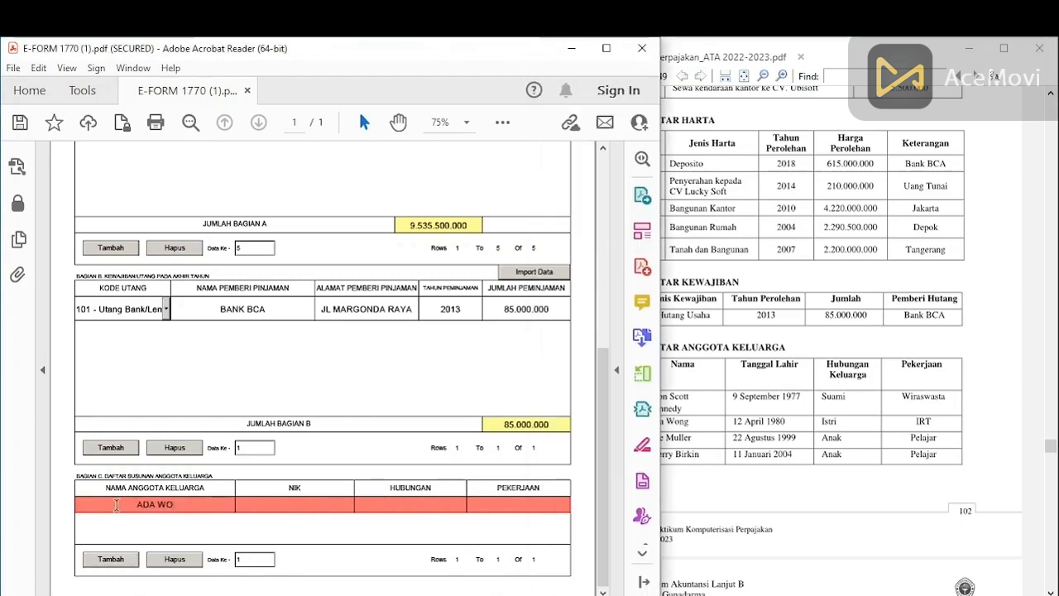
{"action": "left_click", "coordinate": [294, 503]}
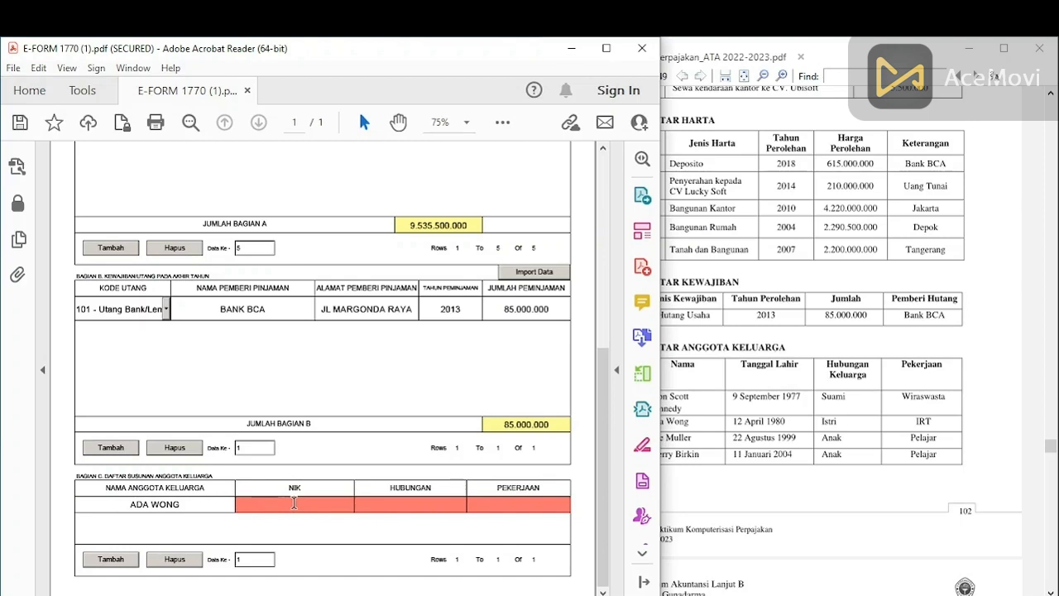
{"action": "type", "text": "0000000000000000"}
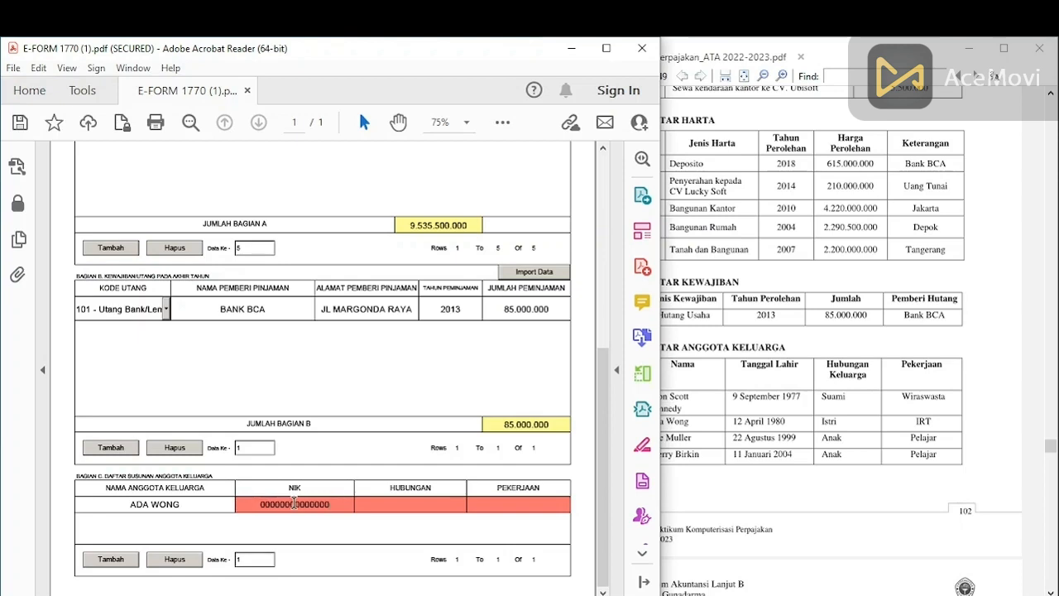
{"action": "left_click", "coordinate": [407, 508]}
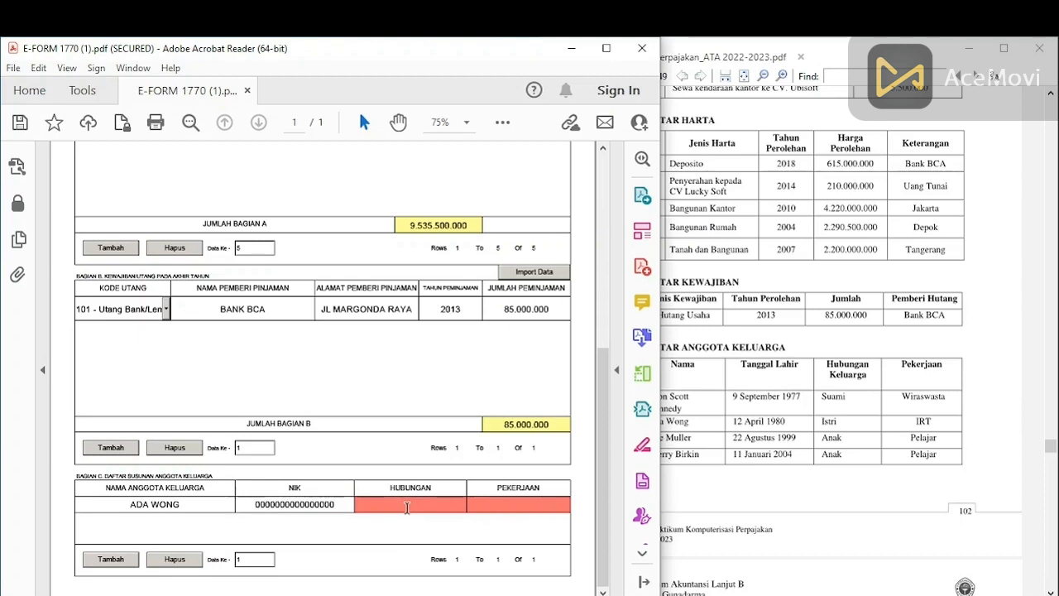
{"action": "type", "text": "ISTRI"}
{"action": "left_click", "coordinate": [544, 503]}
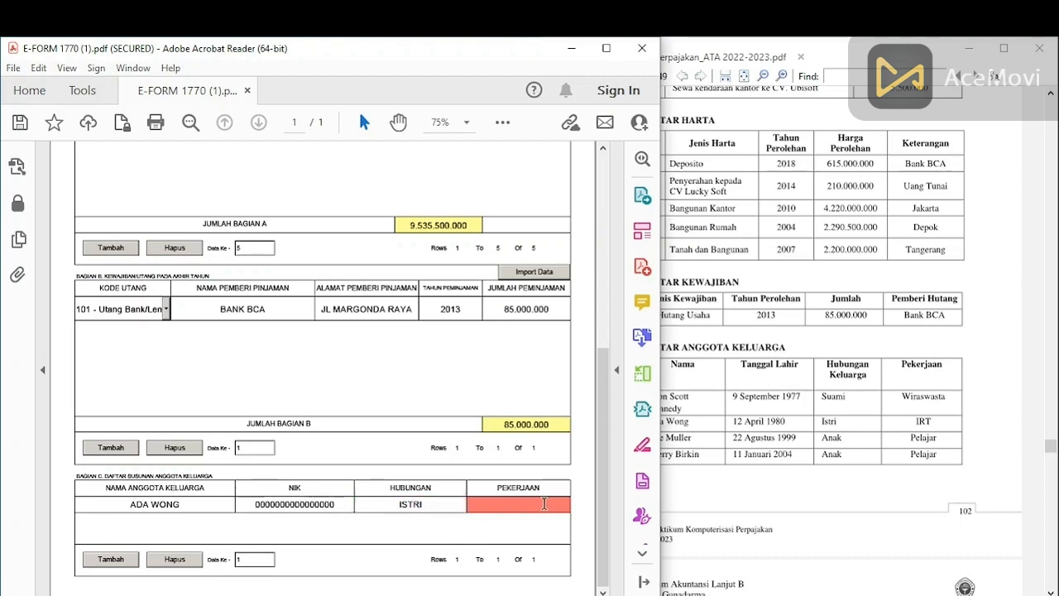
{"action": "type", "text": "IRT"}
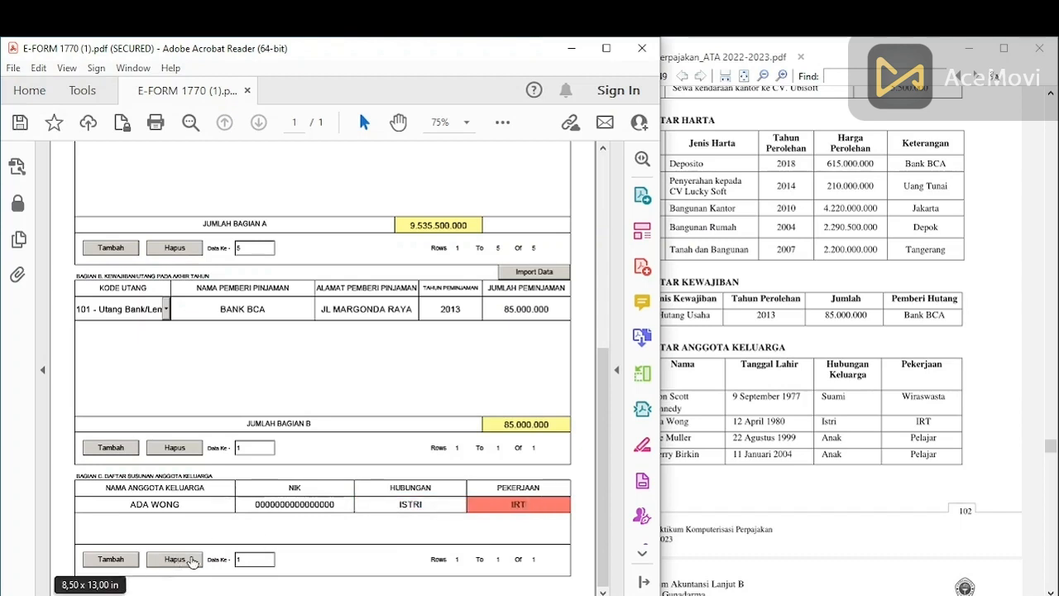
{"action": "left_click", "coordinate": [127, 561]}
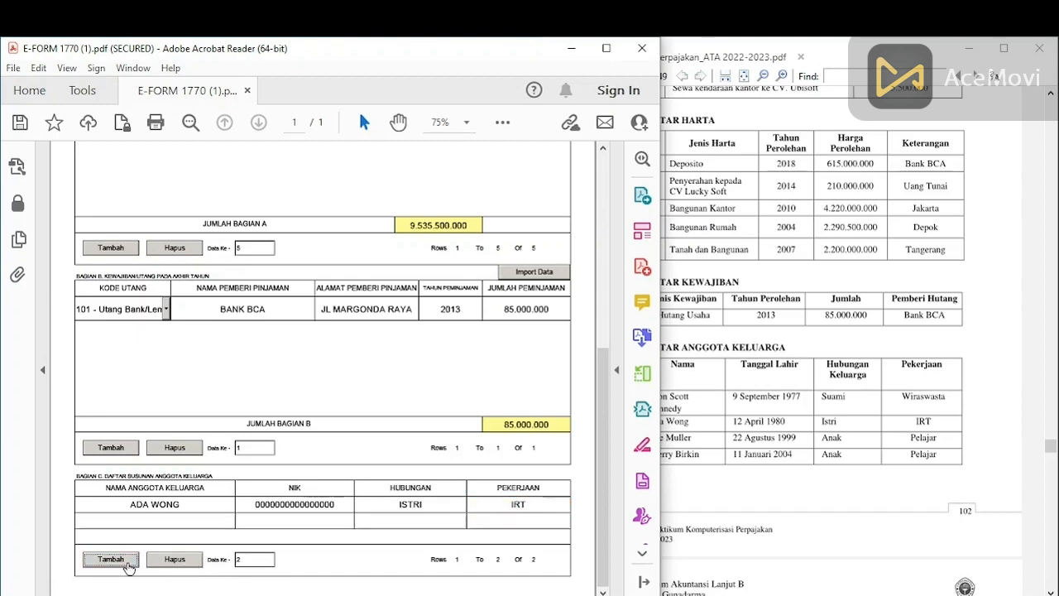
Step: Fill row 2 with the first child's name and NIK, relationship ANAK and occupation PELAJAR
{"action": "left_click", "coordinate": [198, 517]}
{"action": "type", "text": "JAKE MU"}
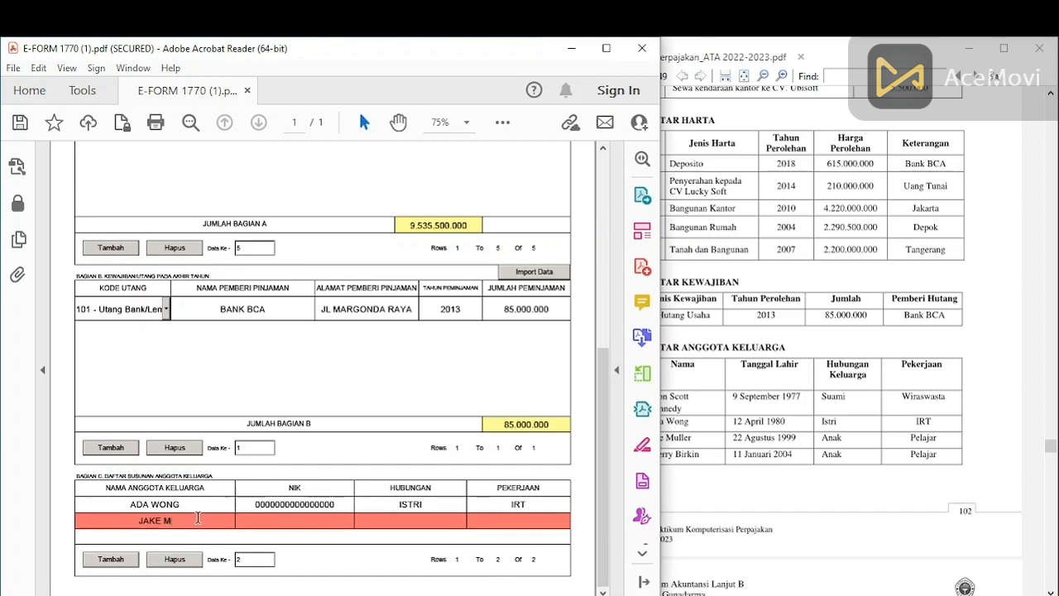
{"action": "type", "text": "LLER"}
{"action": "left_click", "coordinate": [284, 522]}
{"action": "type", "text": "0000000000000000"}
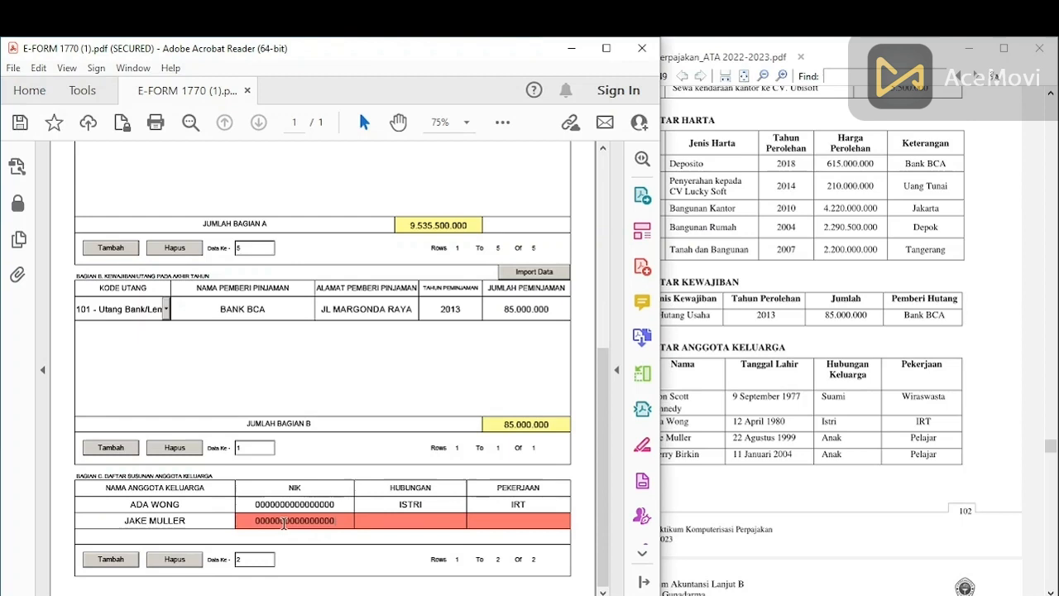
{"action": "left_click", "coordinate": [396, 523]}
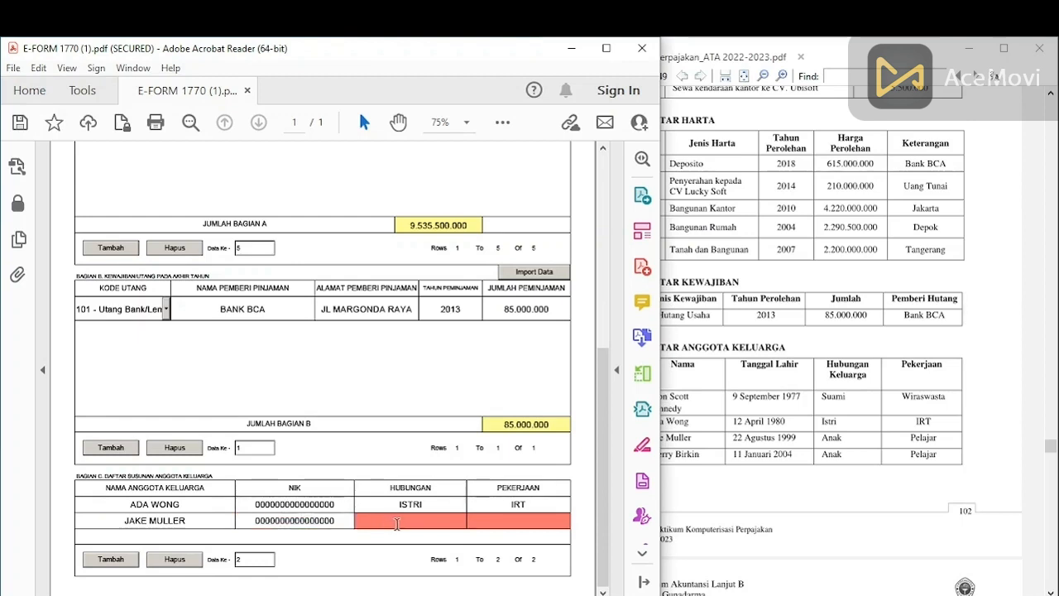
{"action": "type", "text": "ANAK"}
{"action": "left_click", "coordinate": [518, 515]}
{"action": "type", "text": "PELAJAR"}
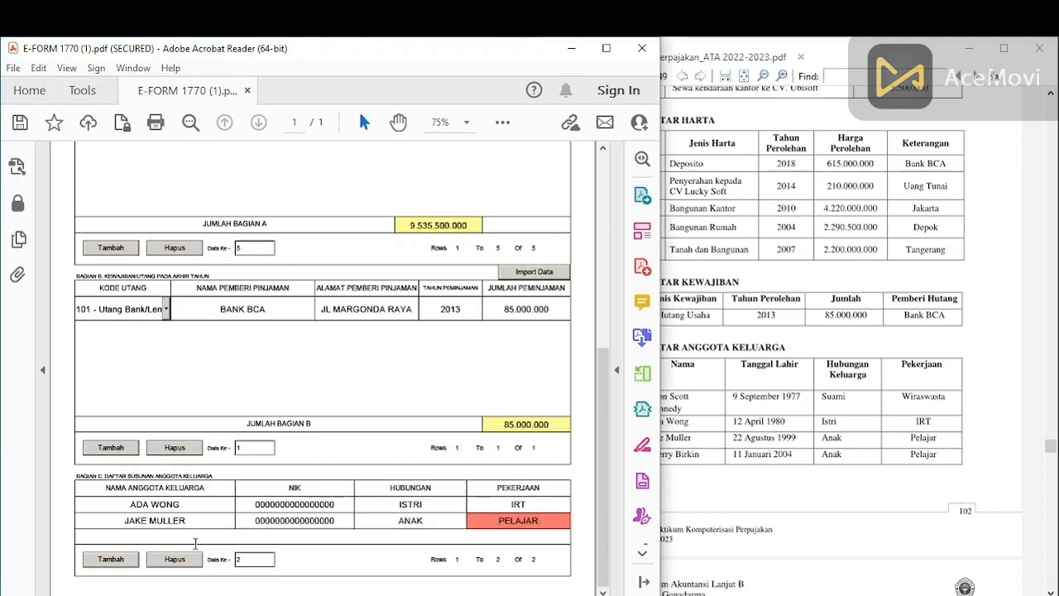
Step: Add a third row for the second child with name, NIK, ANAK and PELAJAR
{"action": "left_click", "coordinate": [110, 561]}
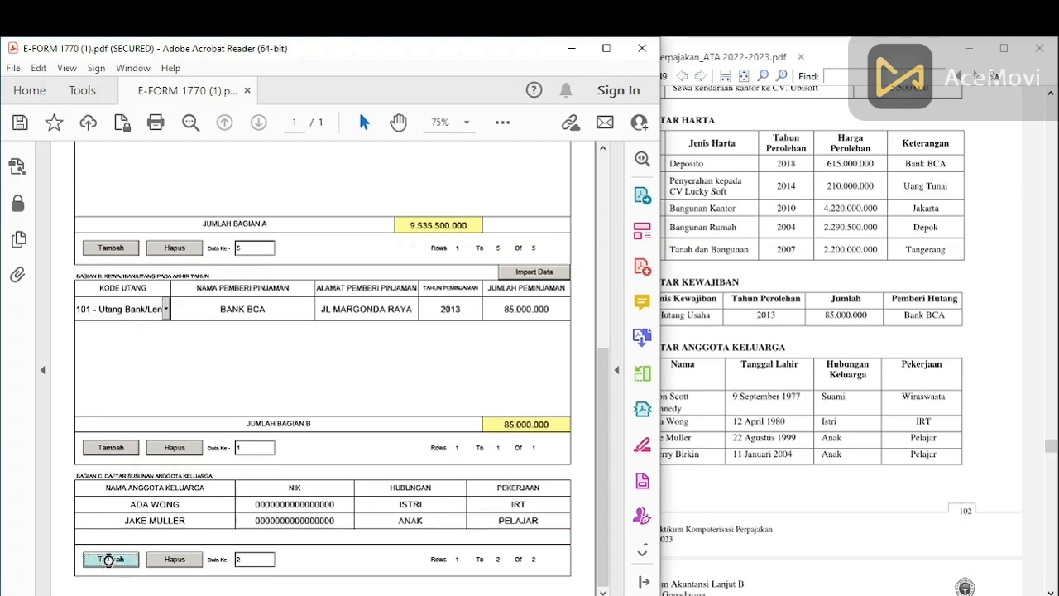
{"action": "left_click", "coordinate": [687, 506]}
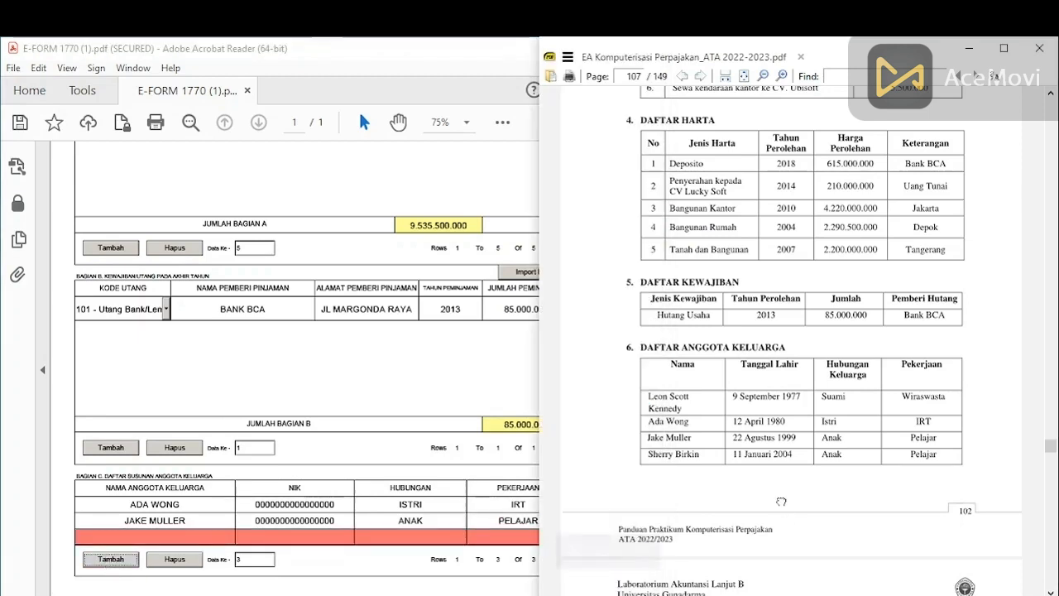
{"action": "left_click", "coordinate": [141, 537]}
{"action": "type", "text": "SH"}
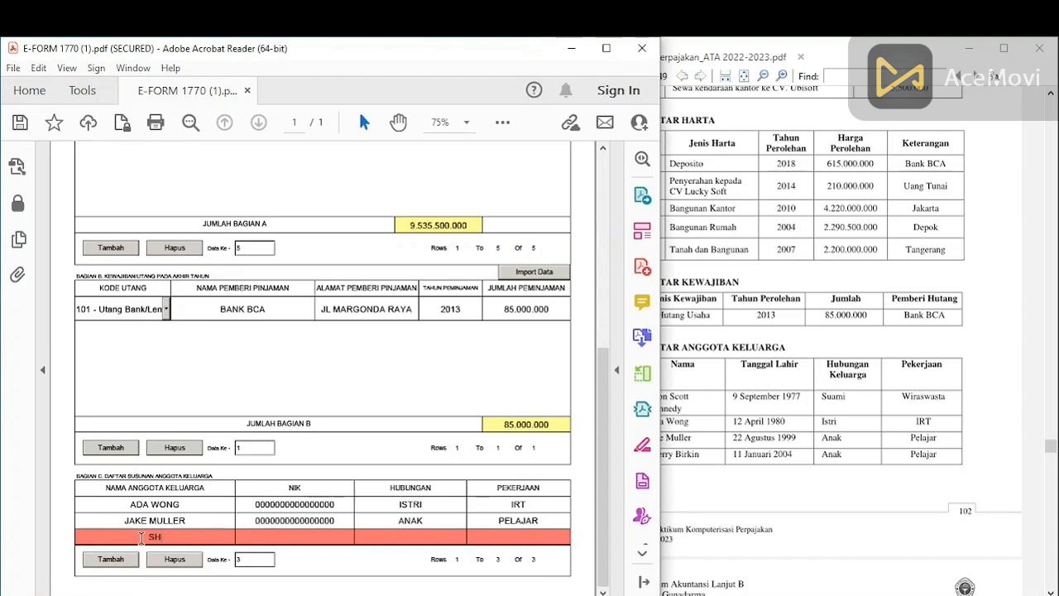
{"action": "type", "text": "ERRY BIRKIN"}
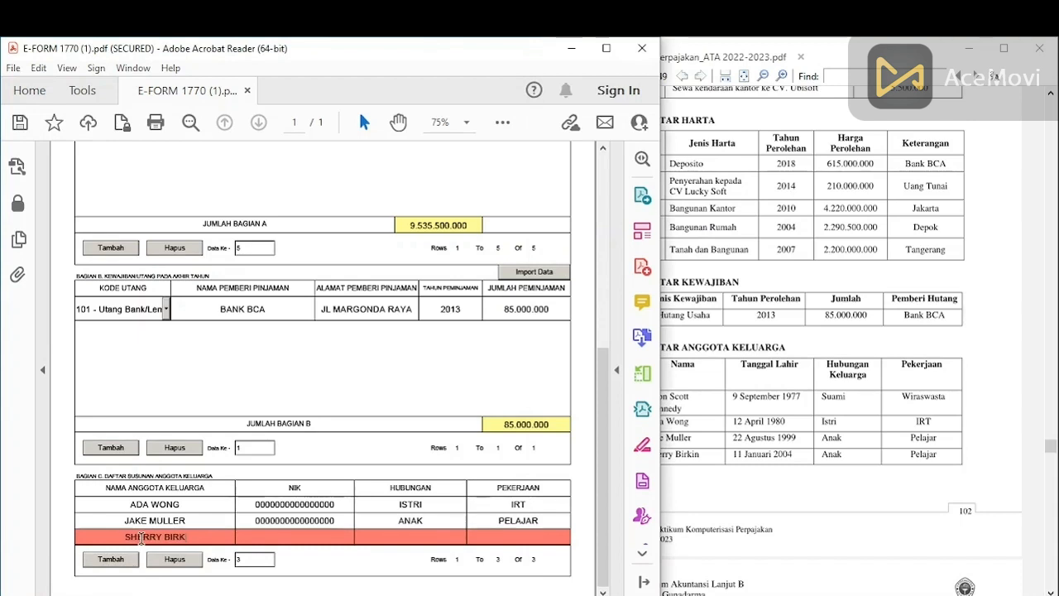
{"action": "left_click", "coordinate": [298, 534]}
{"action": "type", "text": "0000000000000000"}
{"action": "left_click", "coordinate": [410, 538]}
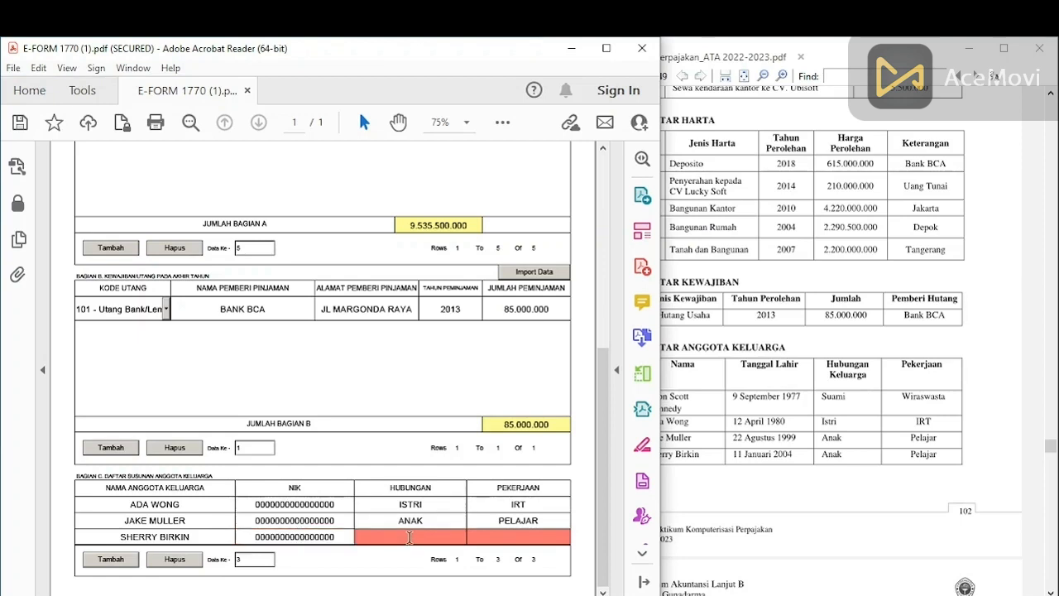
{"action": "type", "text": "ANAK"}
{"action": "left_click", "coordinate": [521, 538]}
{"action": "type", "text": "PELAJAR"}
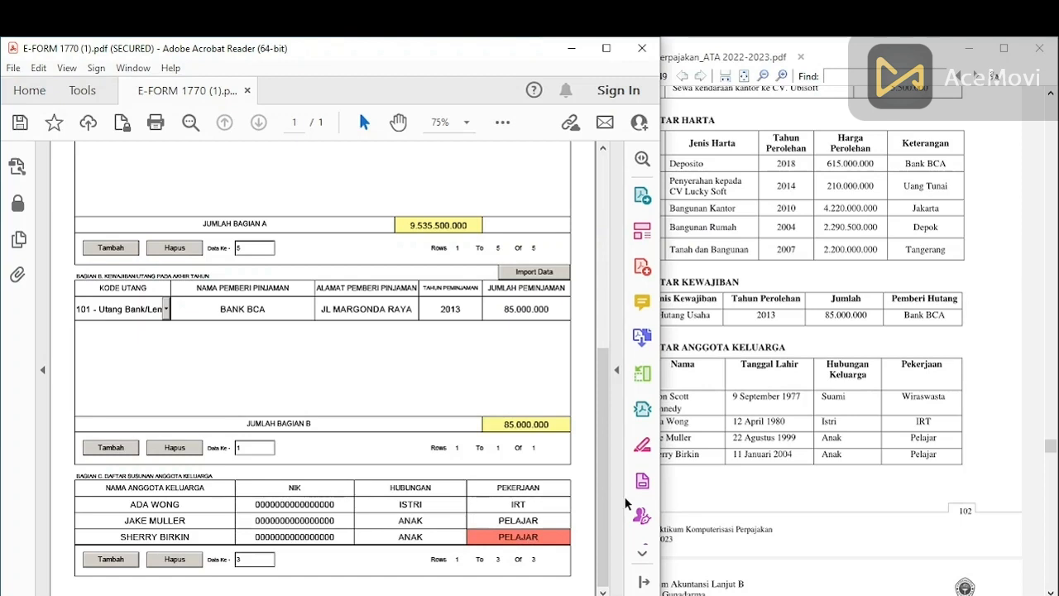
{"action": "left_click", "coordinate": [589, 539]}
Step: Scroll to the top of the 1770-IV page and advance with SELANJUTNYA to Lampiran 1770-III
{"action": "left_click_drag", "start_coordinate": [605, 549], "coordinate": [605, 328]}
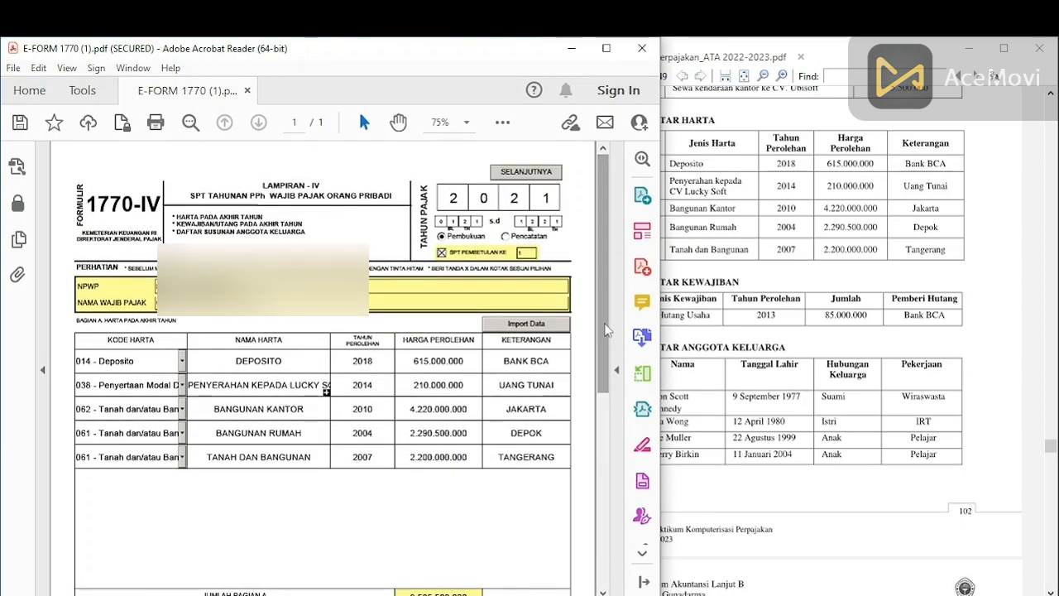
{"action": "left_click", "coordinate": [521, 172]}
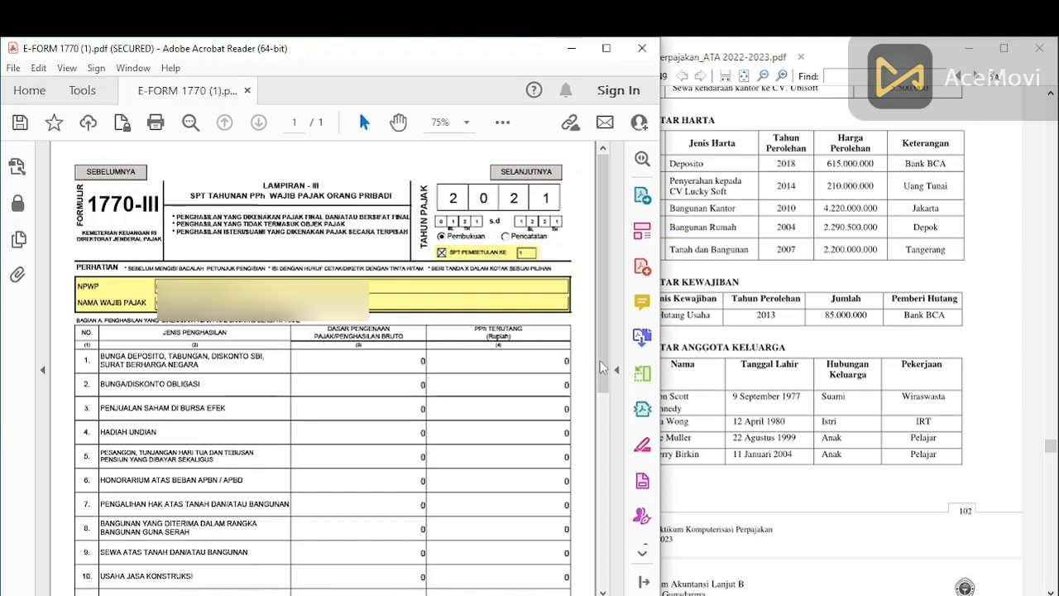
Step: Enter 56000000 deposit interest and 11200000 PPh terutang in row 1 of Lampiran 1770-III
{"action": "left_click", "coordinate": [755, 351]}
{"action": "scroll", "coordinate": [754, 351], "scroll_direction": "up", "scroll_amount": 3}
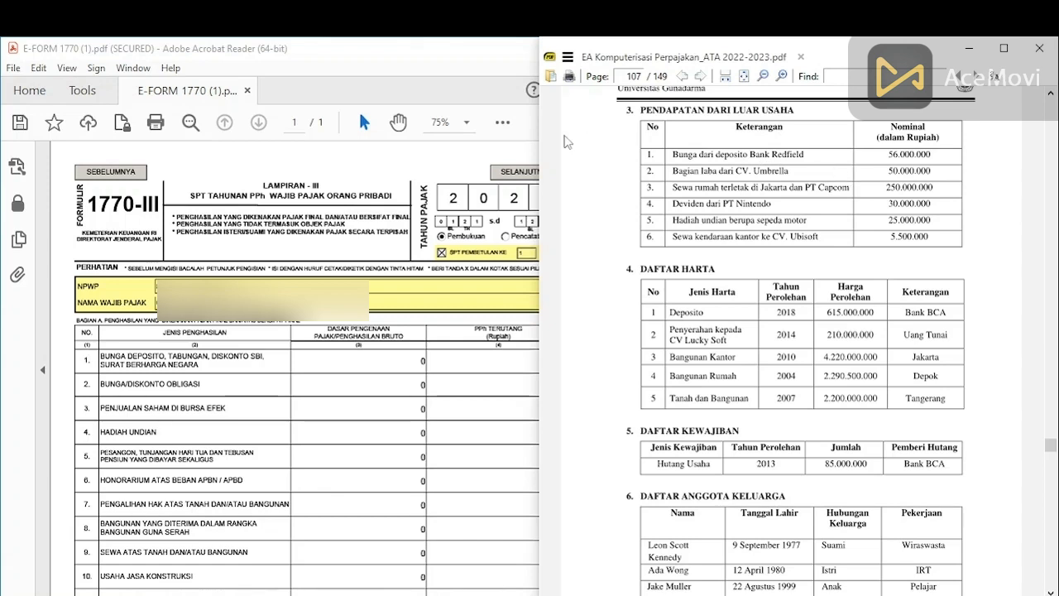
{"action": "left_click", "coordinate": [401, 364]}
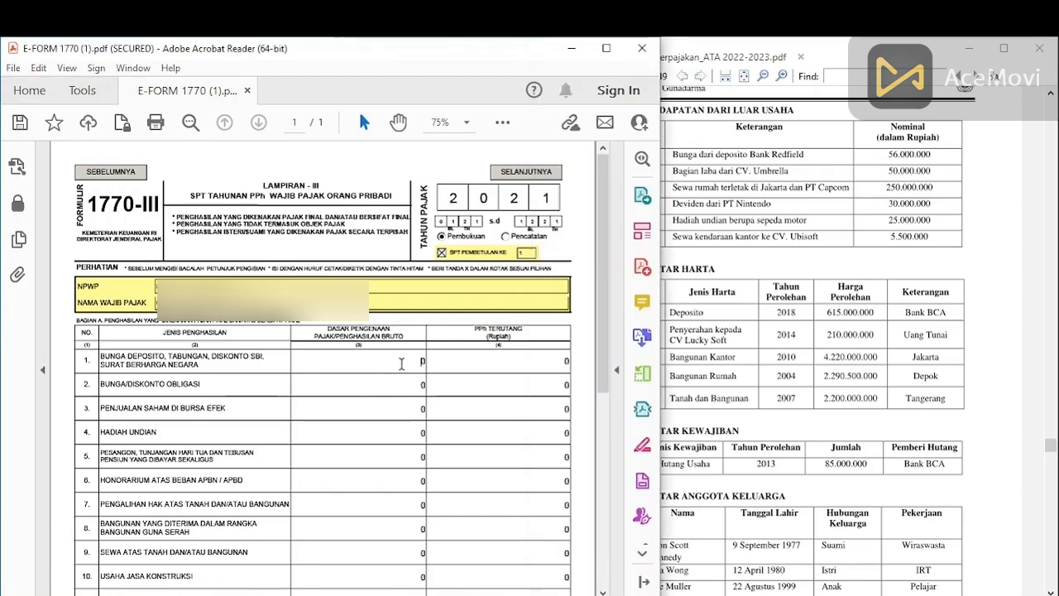
{"action": "key", "text": "BackSpace"}
{"action": "type", "text": "56"}
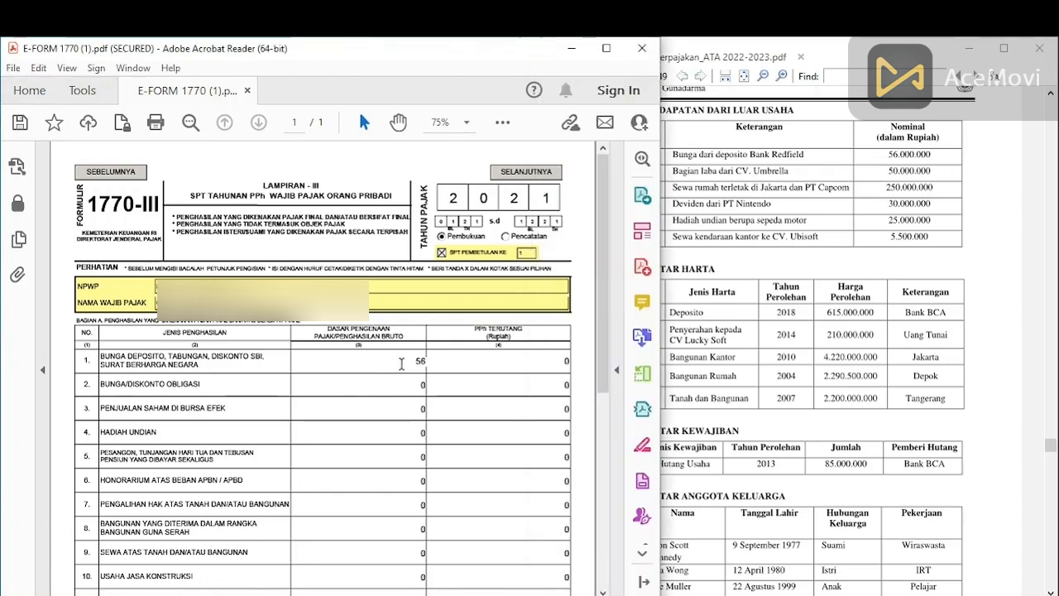
{"action": "type", "text": "000000"}
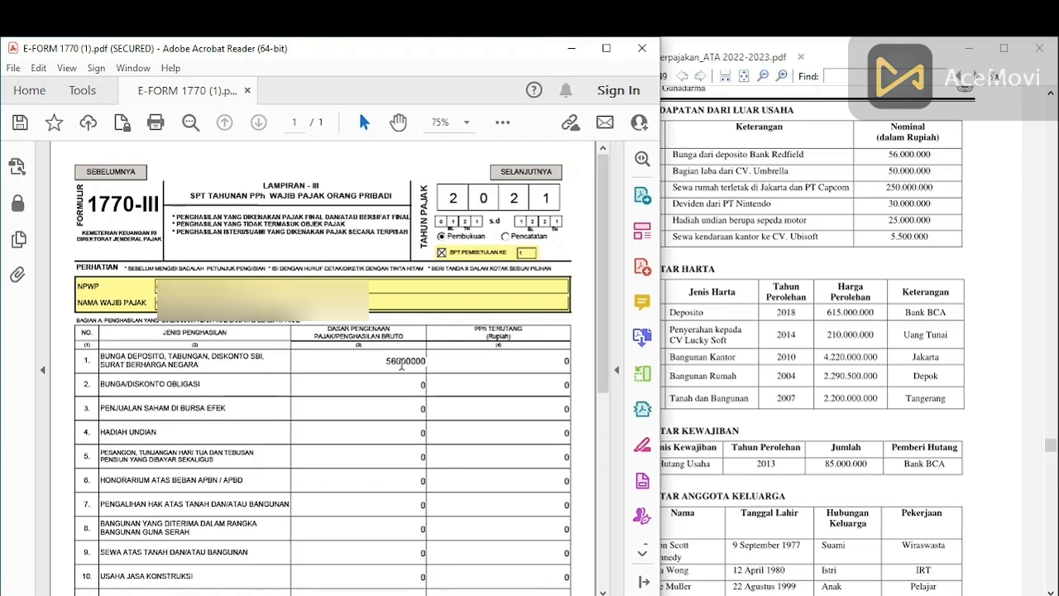
{"action": "left_click", "coordinate": [545, 361]}
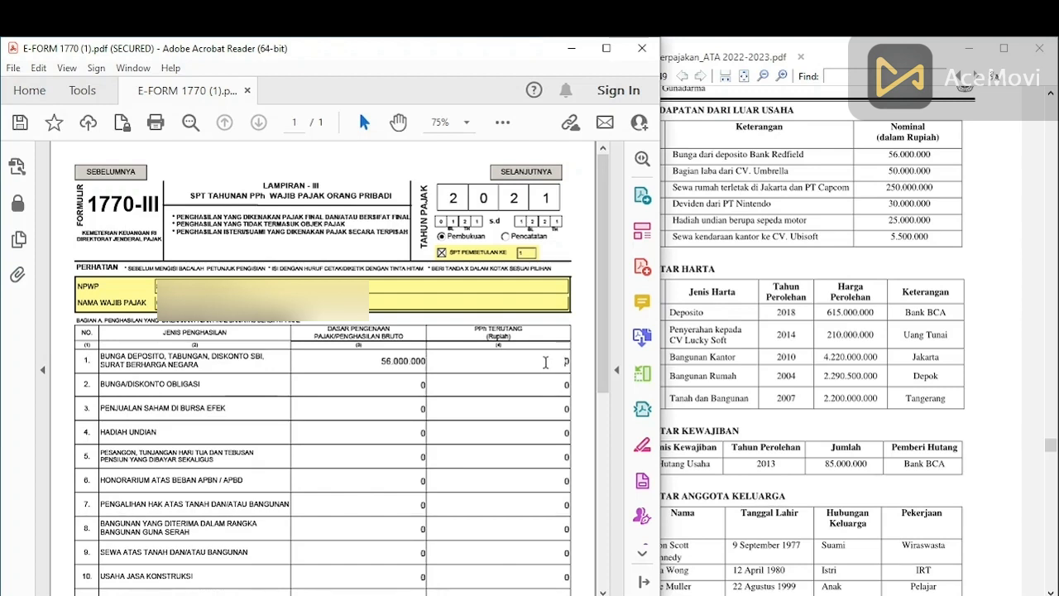
{"action": "key", "text": "BackSpace"}
{"action": "type", "text": "11200000"}
{"action": "left_click", "coordinate": [370, 358]}
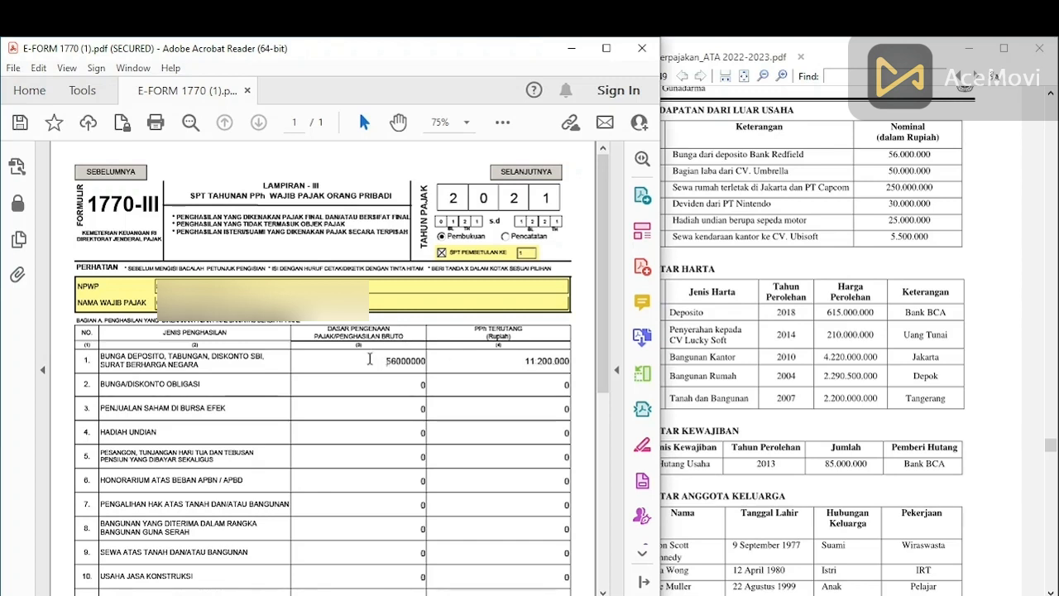
{"action": "left_click", "coordinate": [874, 296]}
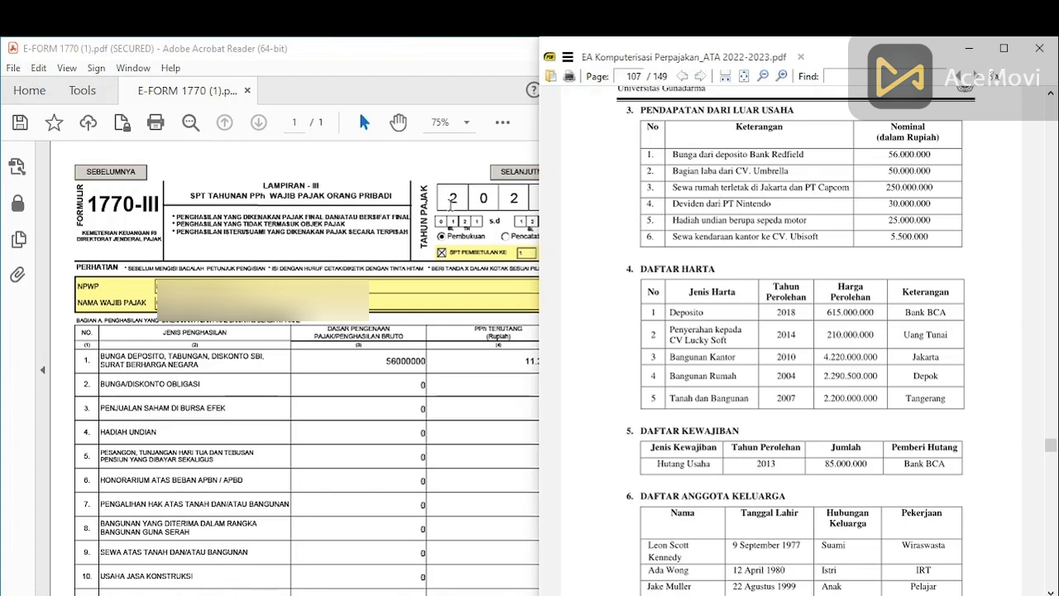
{"action": "scroll", "coordinate": [387, 226], "scroll_direction": "down", "scroll_amount": 5}
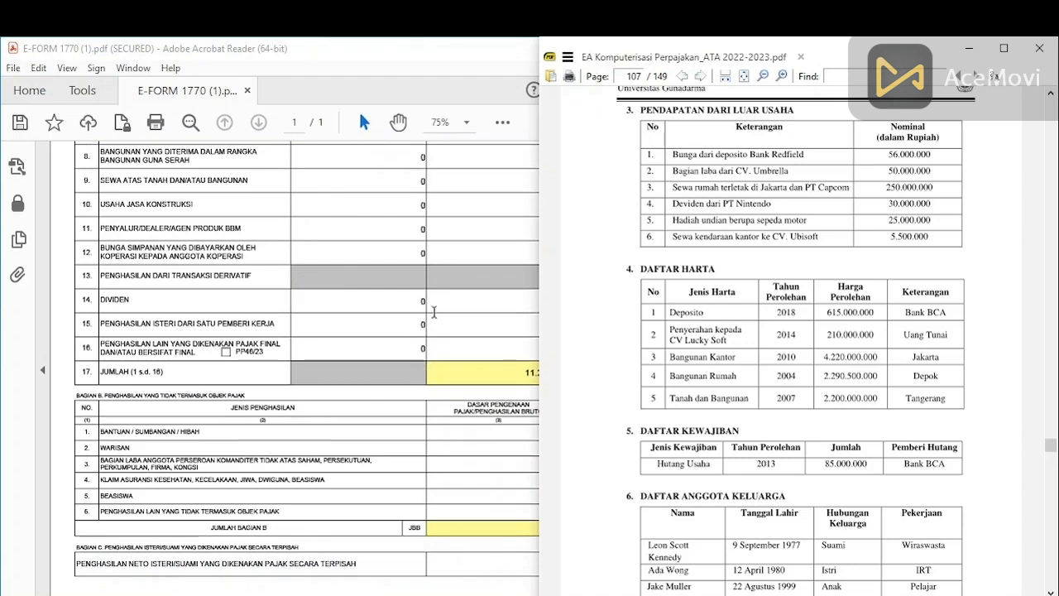
{"action": "scroll", "coordinate": [369, 340], "scroll_direction": "up", "scroll_amount": 5}
{"action": "scroll", "coordinate": [369, 340], "scroll_direction": "up", "scroll_amount": 1}
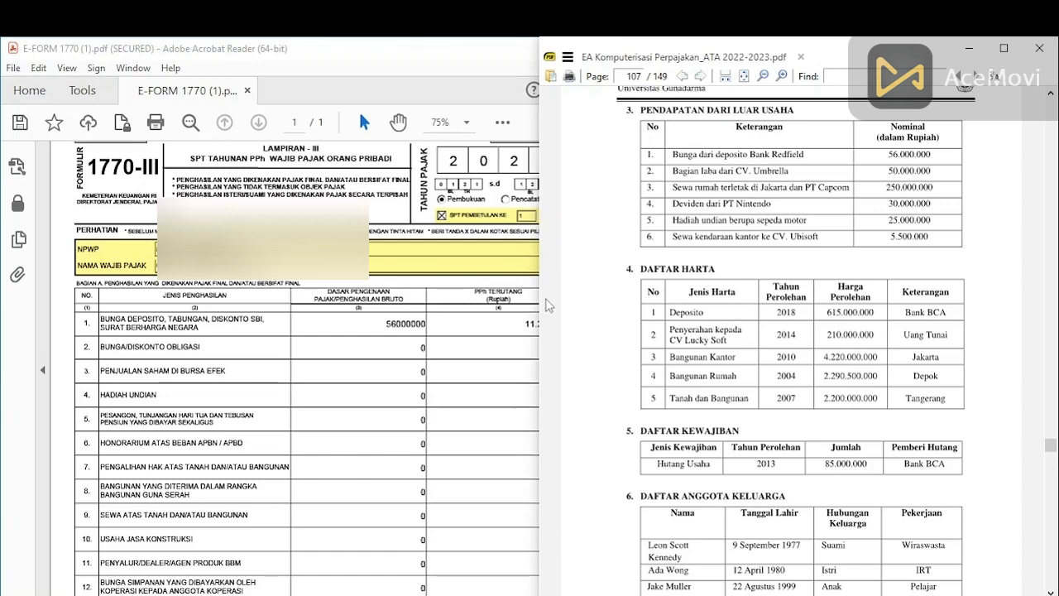
Step: Enter 250000000 land/building rental income and 25000000 PPh terutang in row 9
{"action": "left_click", "coordinate": [449, 318]}
{"action": "scroll", "coordinate": [449, 319], "scroll_direction": "down", "scroll_amount": 1}
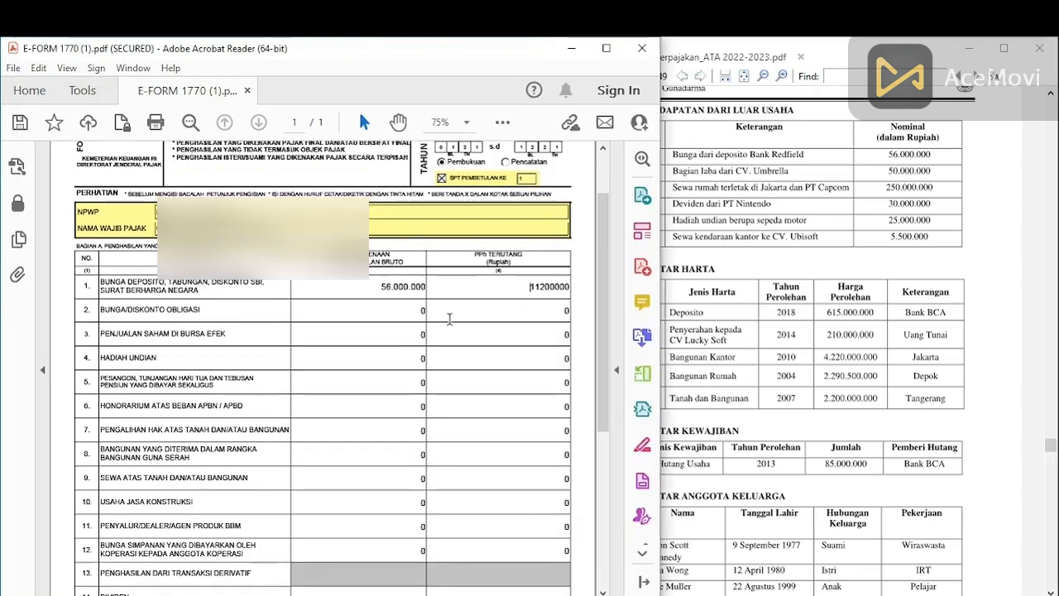
{"action": "left_click", "coordinate": [423, 478]}
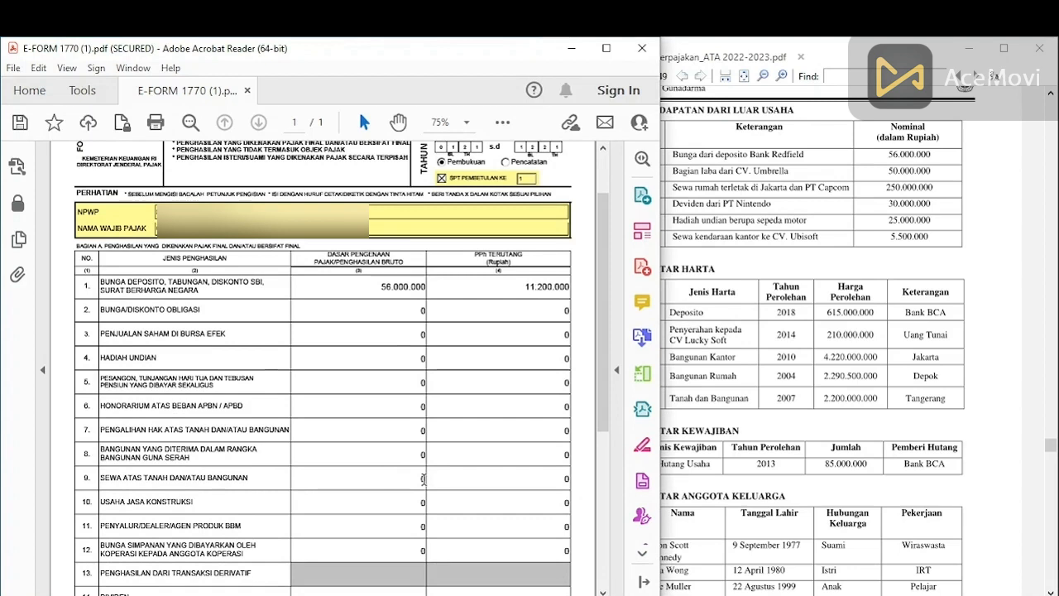
{"action": "type", "text": "250000000"}
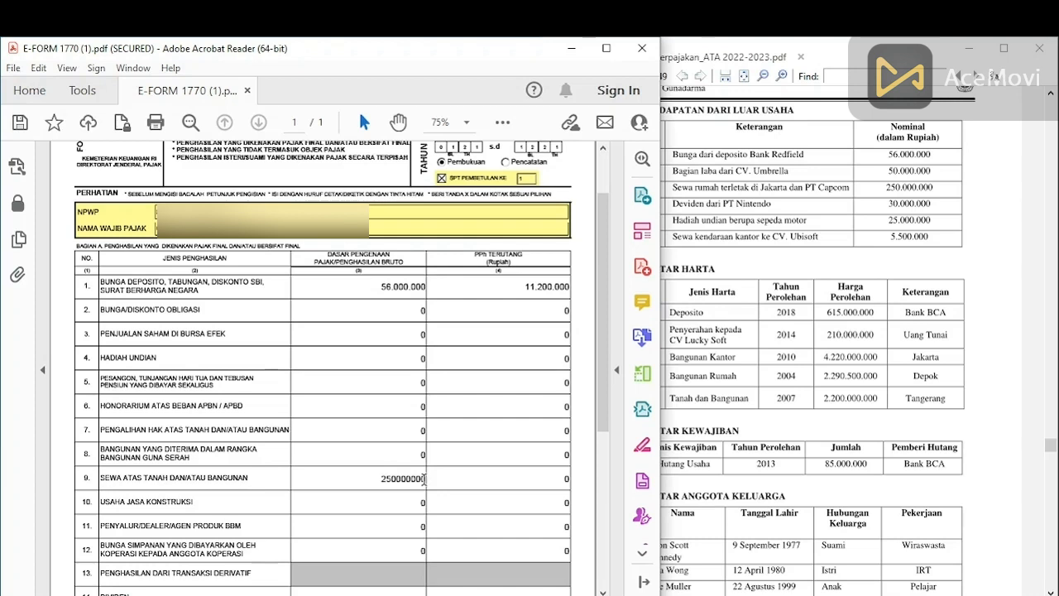
{"action": "left_click", "coordinate": [558, 480]}
{"action": "type", "text": "25000000"}
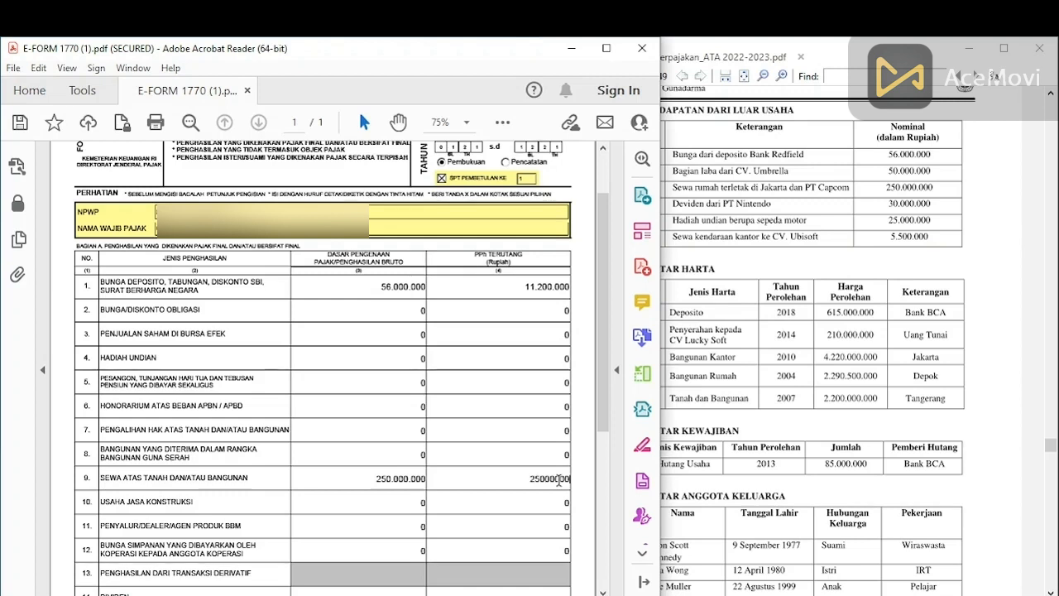
{"action": "left_click", "coordinate": [844, 375]}
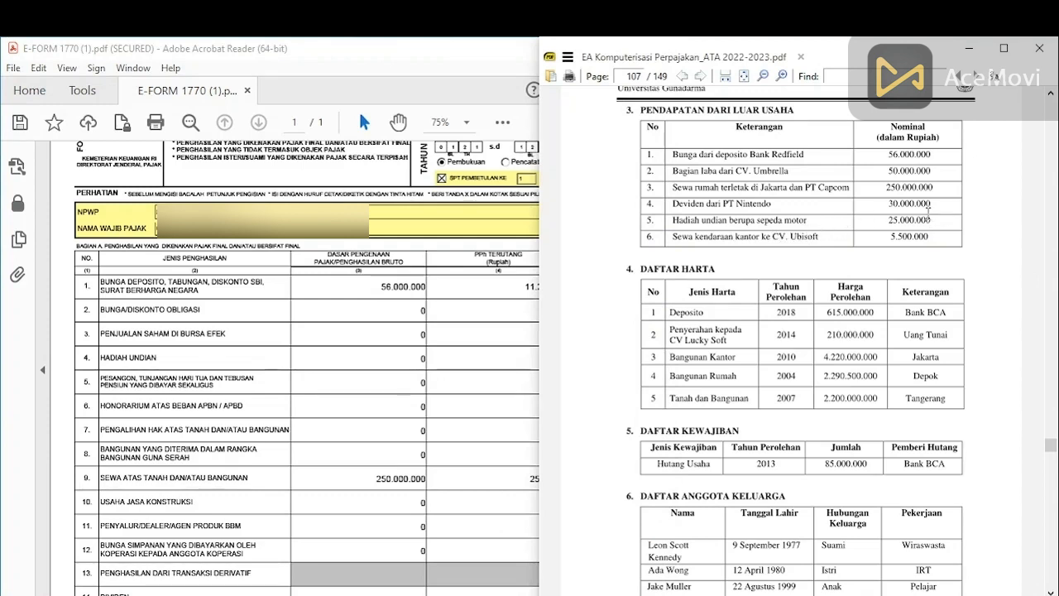
{"action": "left_click", "coordinate": [297, 408]}
{"action": "scroll", "coordinate": [306, 409], "scroll_direction": "down", "scroll_amount": 2}
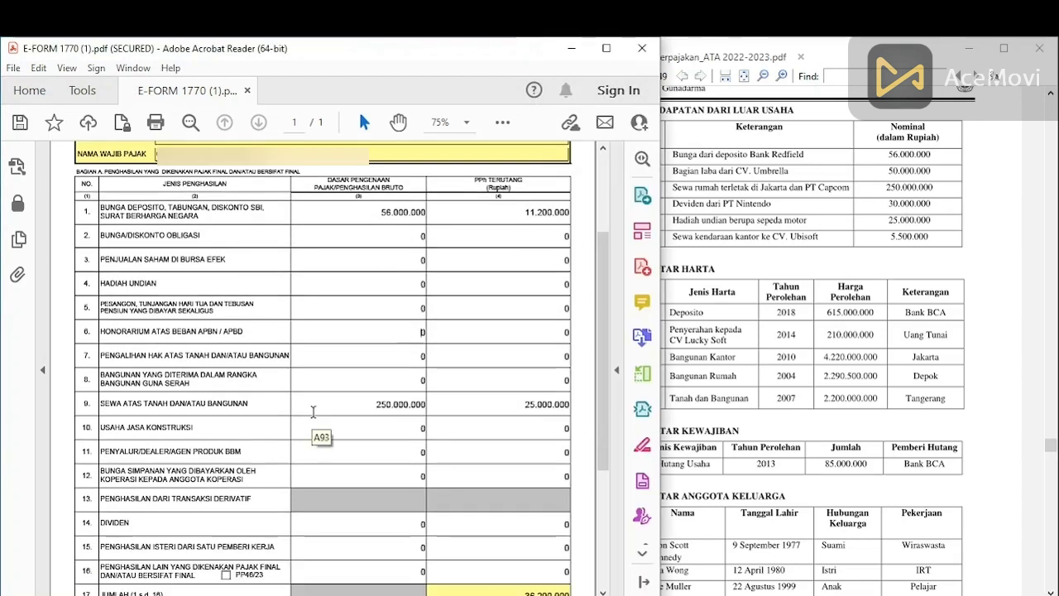
Step: Fill row 14 DIVIDEN with 30.000.000 gross income and 3000000 PPh terutang
{"action": "left_click", "coordinate": [423, 524]}
{"action": "type", "text": "30000000"}
{"action": "left_click", "coordinate": [568, 525]}
{"action": "key", "text": "BackSpace"}
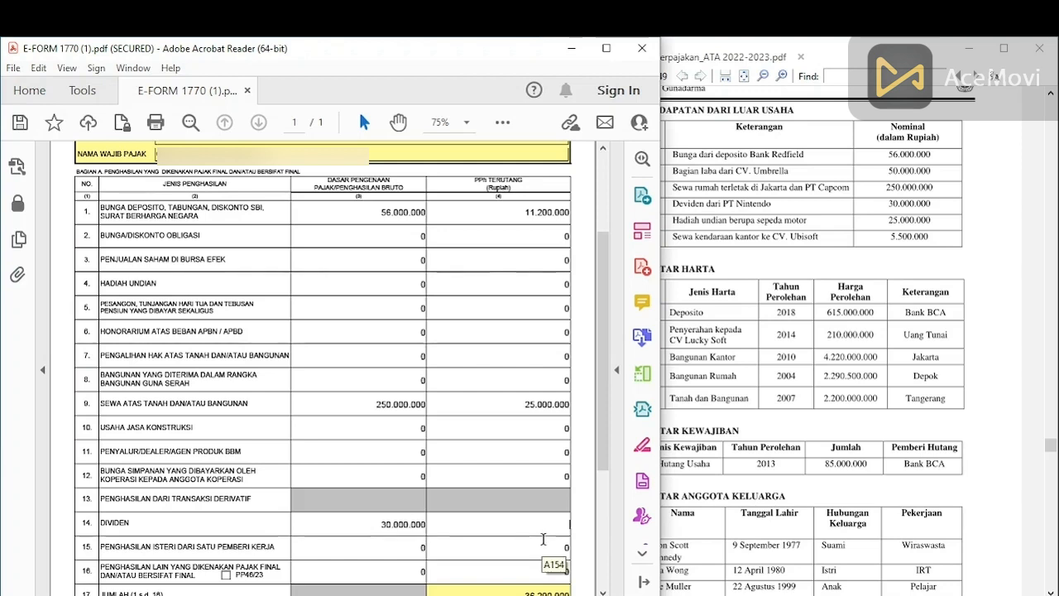
{"action": "type", "text": "3000000"}
{"action": "left_click", "coordinate": [676, 236]}
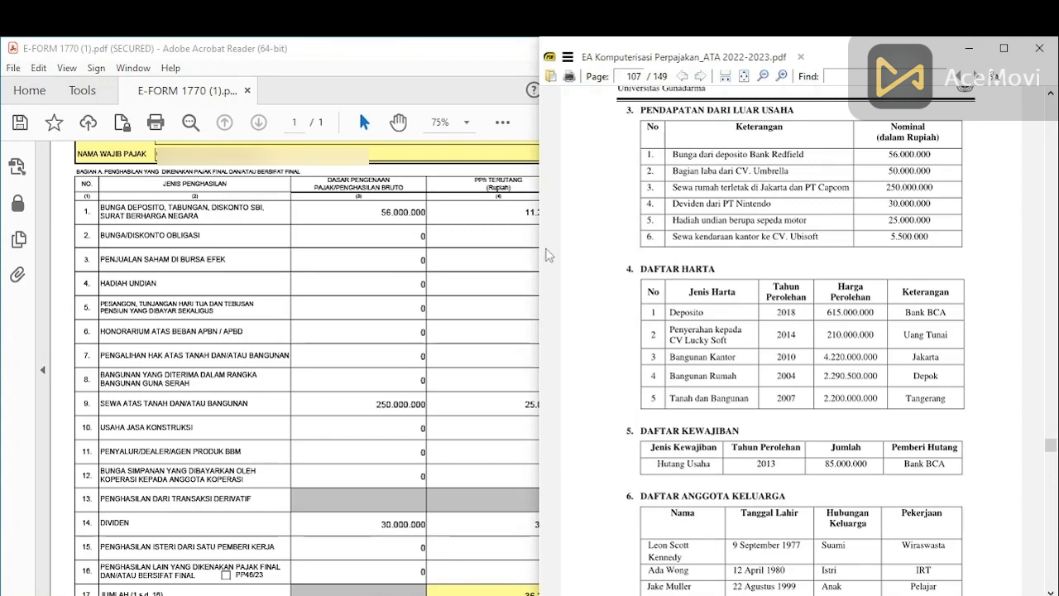
Step: Enter row 4 HADIAH UNDIAN income of 25000000 and its 6.250.000 tax, totalling 45.450.000
{"action": "left_click", "coordinate": [424, 287]}
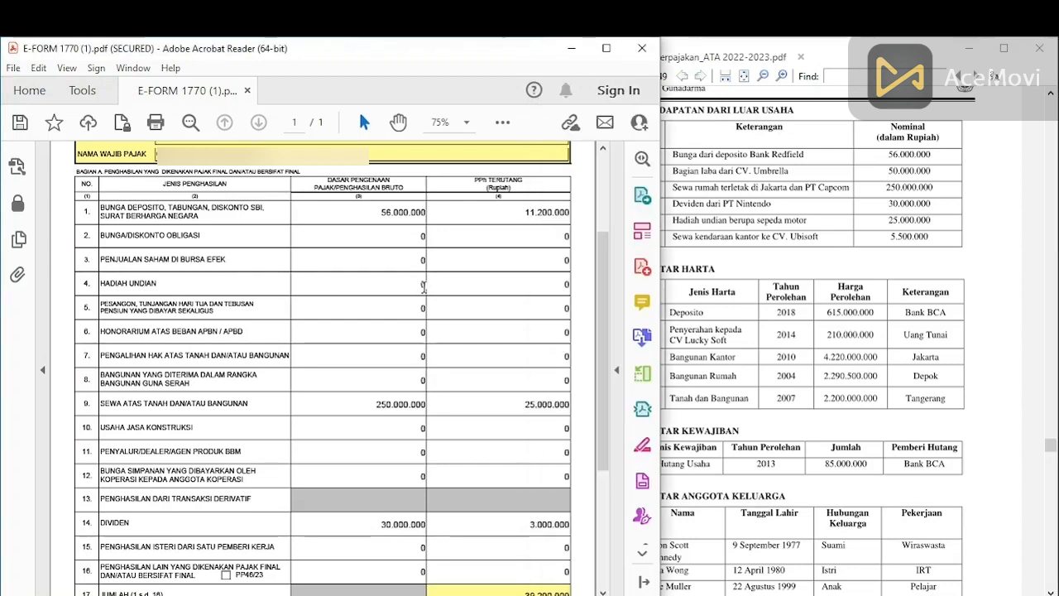
{"action": "left_click", "coordinate": [423, 286]}
{"action": "type", "text": "25000000"}
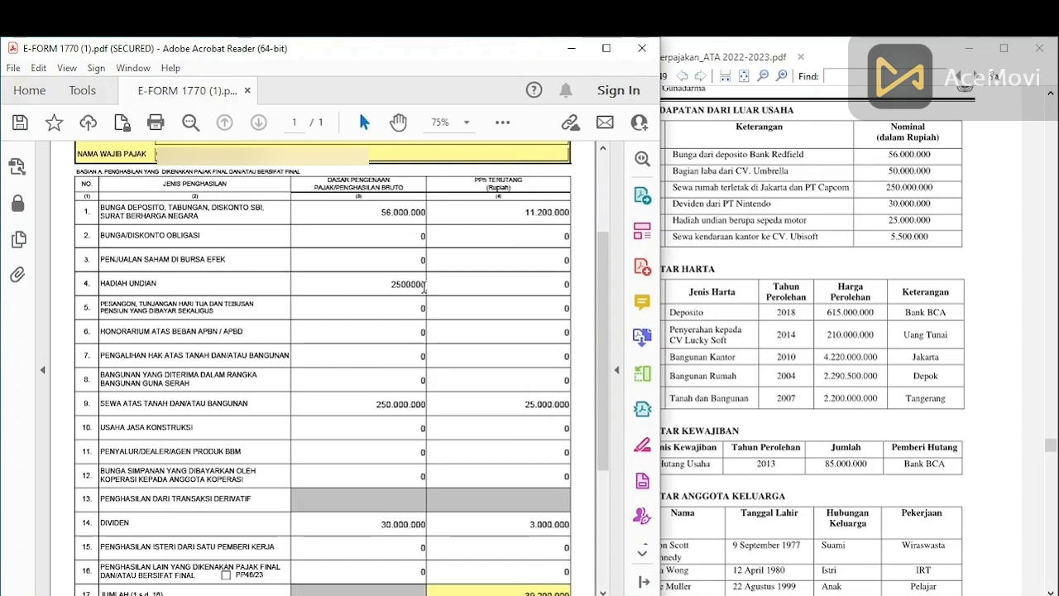
{"action": "left_click", "coordinate": [566, 285]}
{"action": "type", "text": "6250000"}
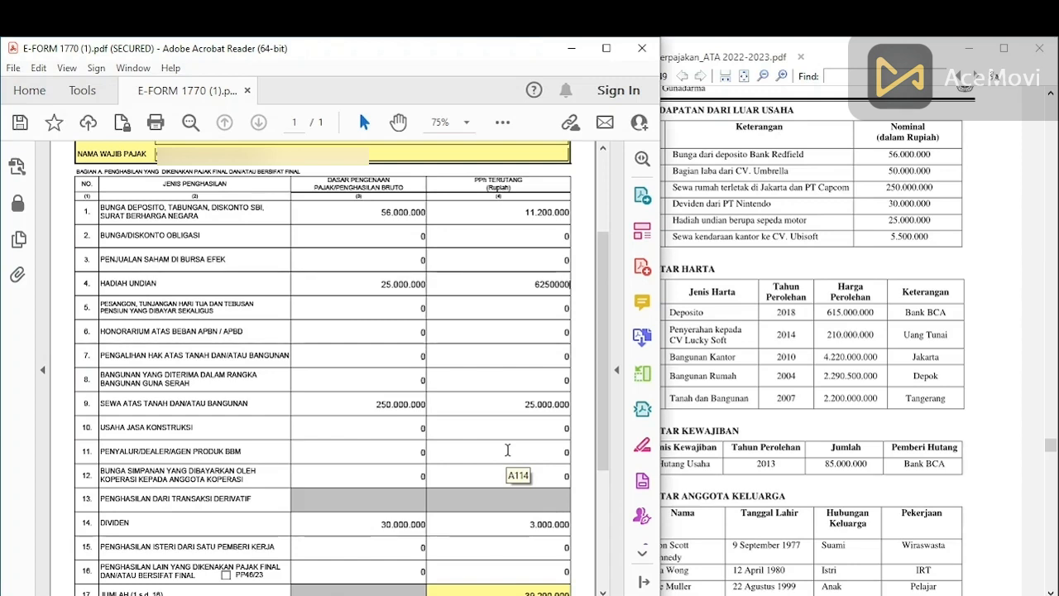
{"action": "left_click", "coordinate": [472, 367]}
Step: Enter 50.000.000 partnership profit share in Bagian B row 3, then return to the page top
{"action": "scroll", "coordinate": [488, 340], "scroll_direction": "down", "scroll_amount": 3}
{"action": "scroll", "coordinate": [488, 341], "scroll_direction": "down", "scroll_amount": 3}
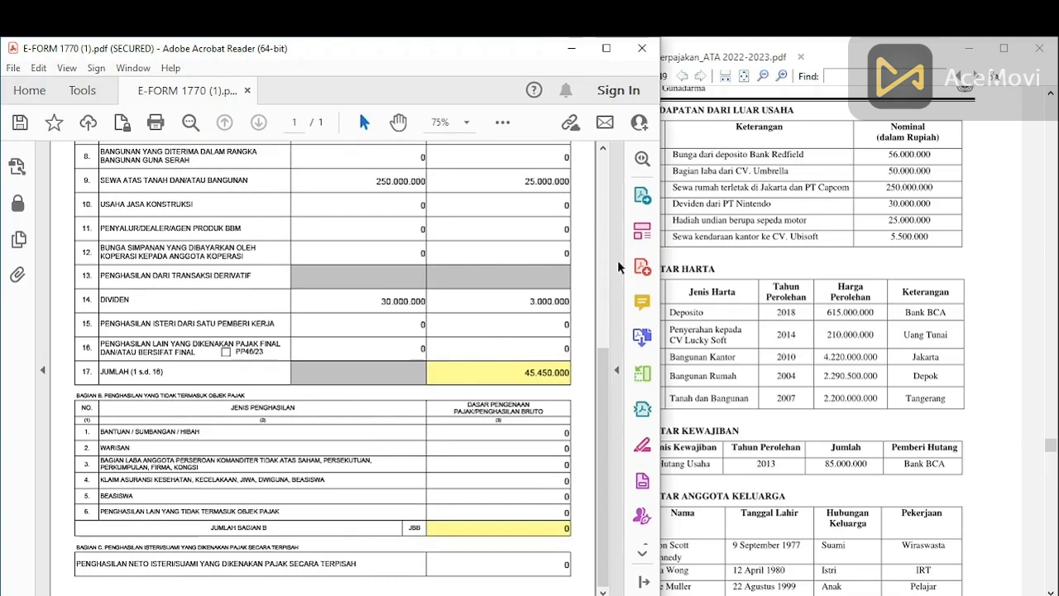
{"action": "left_click", "coordinate": [784, 173]}
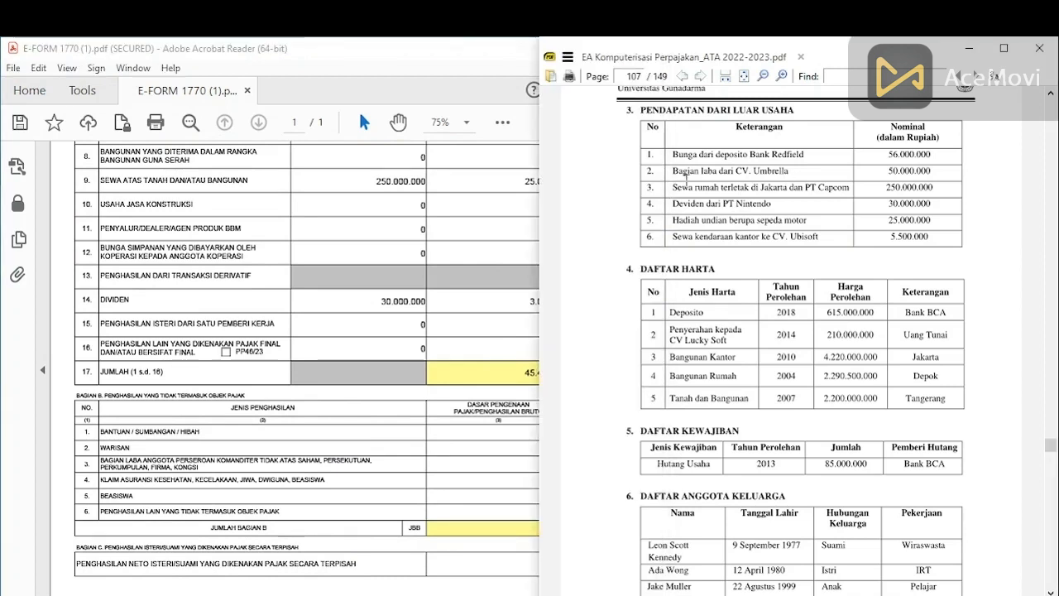
{"action": "left_click", "coordinate": [372, 378]}
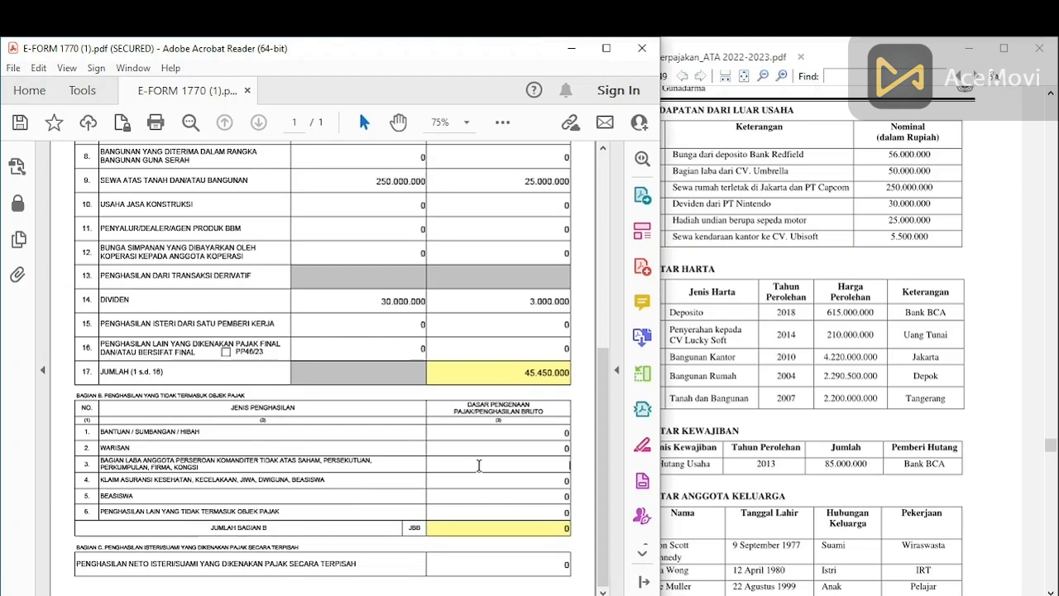
{"action": "type", "text": "0000000"}
{"action": "left_click", "coordinate": [562, 409]}
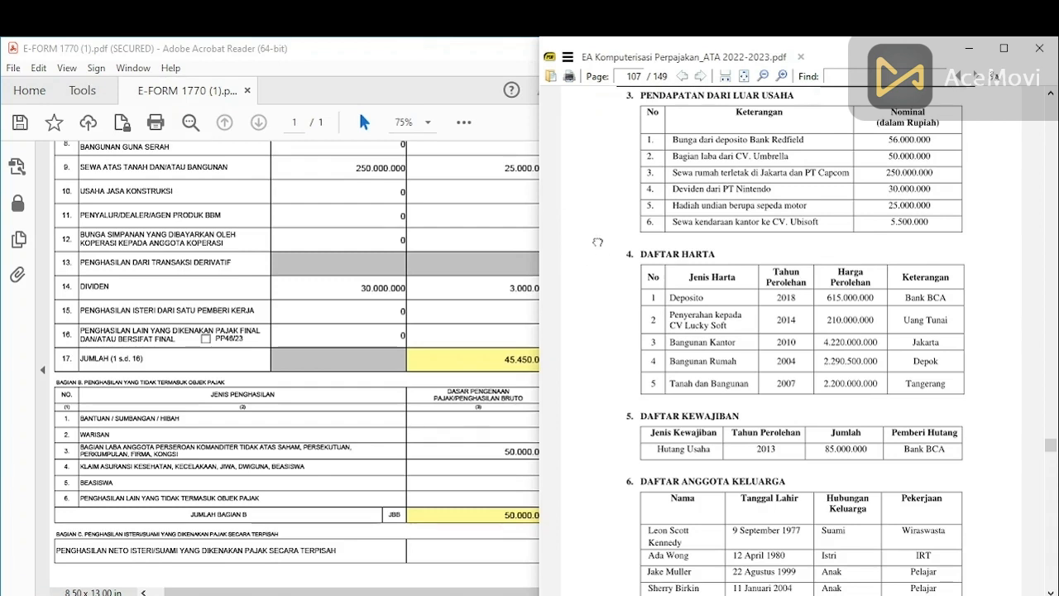
{"action": "left_click", "coordinate": [497, 128]}
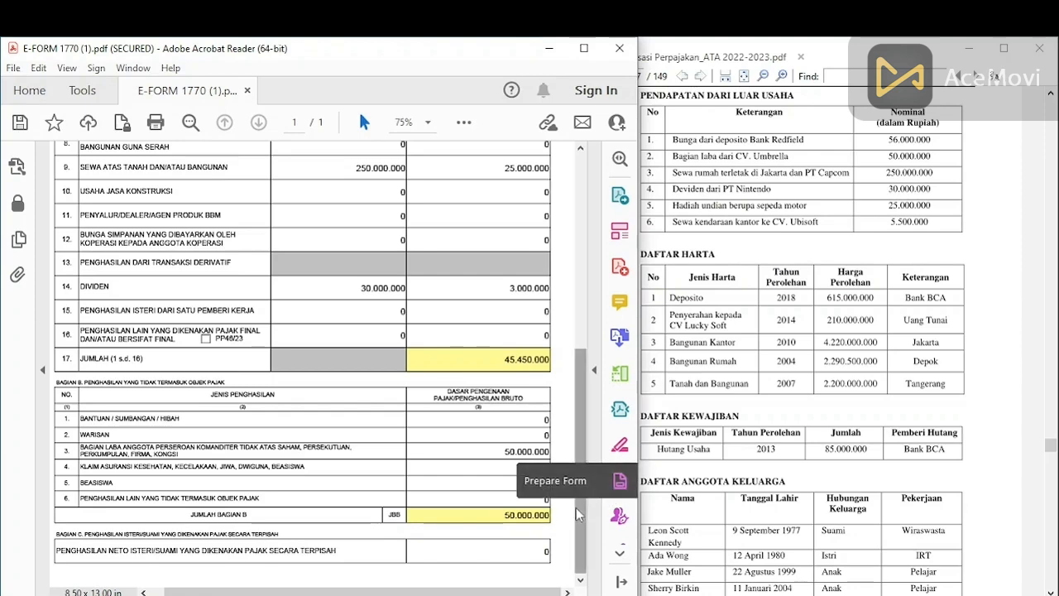
{"action": "left_click_drag", "start_coordinate": [577, 507], "coordinate": [579, 314]}
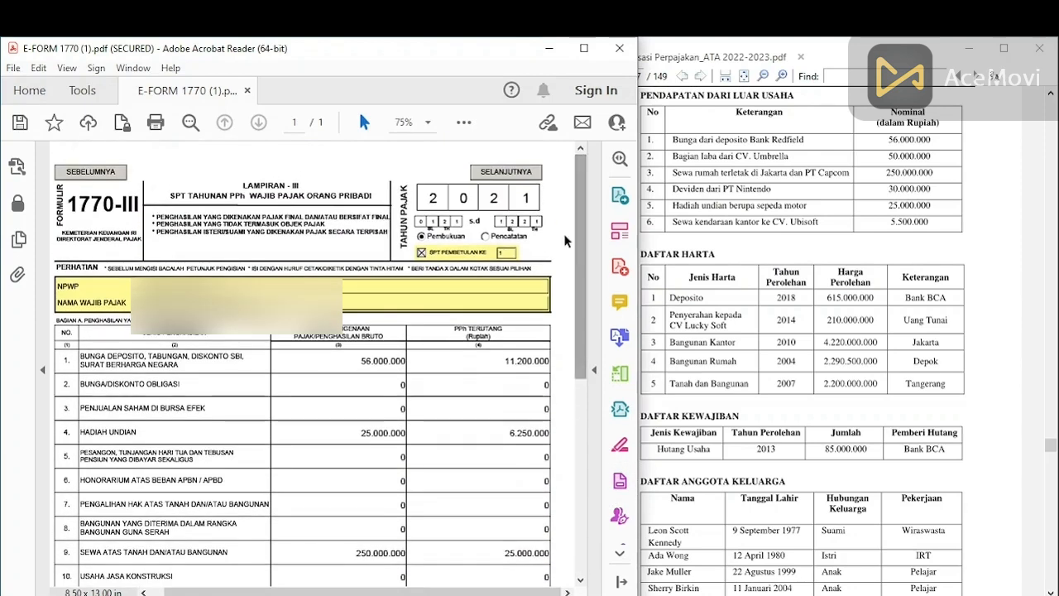
Step: Advance to Lampiran 1770-II and look up the withholding details in the tax material
{"action": "left_click", "coordinate": [530, 173]}
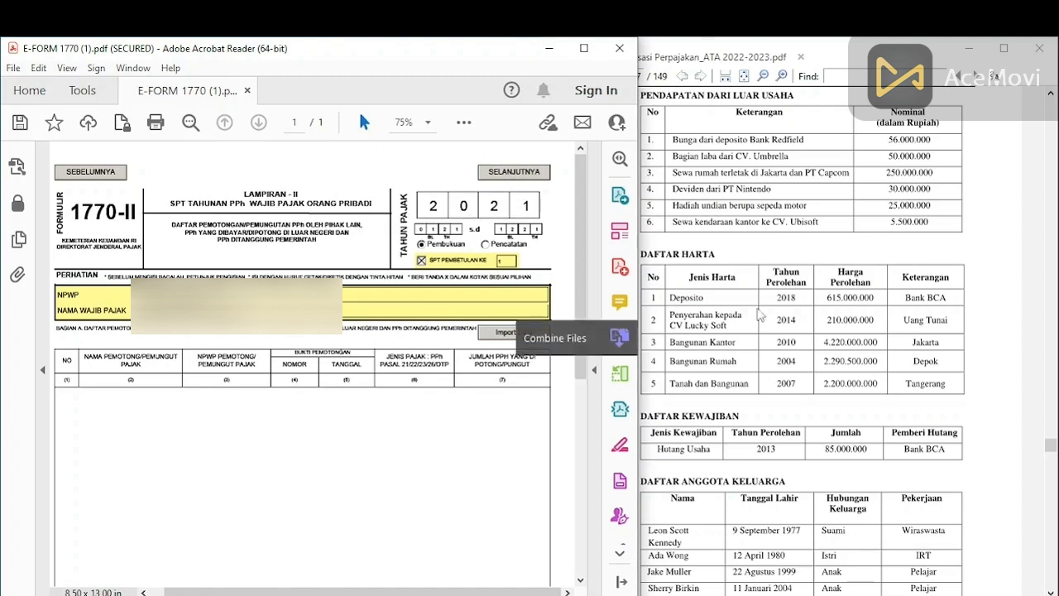
{"action": "left_click", "coordinate": [732, 187]}
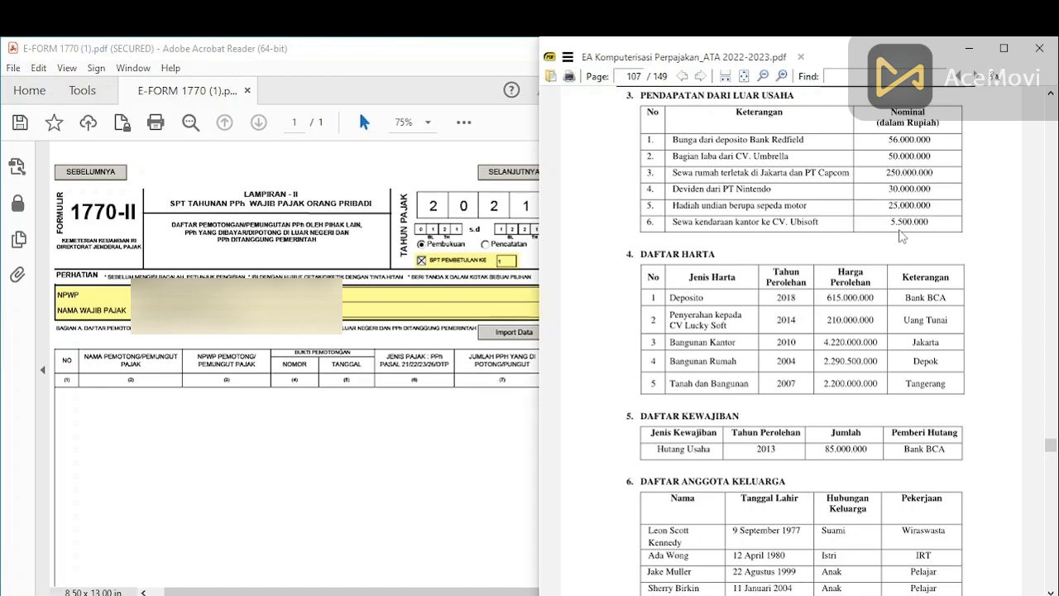
Step: Add a withholding row with CV. UBISOFT as withholder, Pasal 23 tax type and 110000 withheld
{"action": "left_click", "coordinate": [435, 423]}
{"action": "left_click_drag", "start_coordinate": [579, 370], "coordinate": [593, 329]}
{"action": "left_click", "coordinate": [93, 529]}
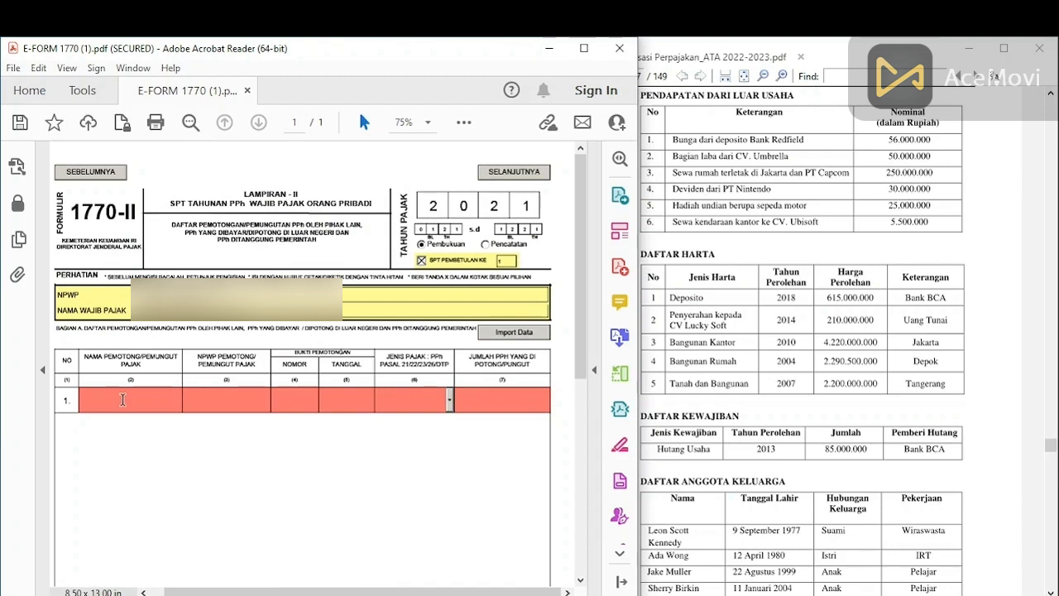
{"action": "type", "text": "CV. UBISOFT"}
{"action": "left_click", "coordinate": [449, 401]}
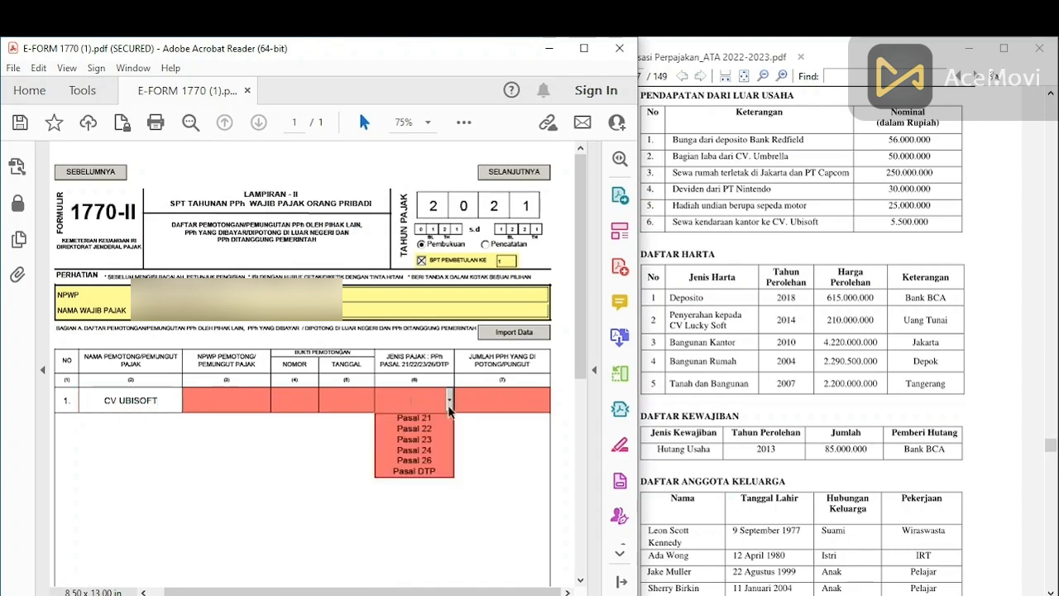
{"action": "left_click", "coordinate": [426, 439]}
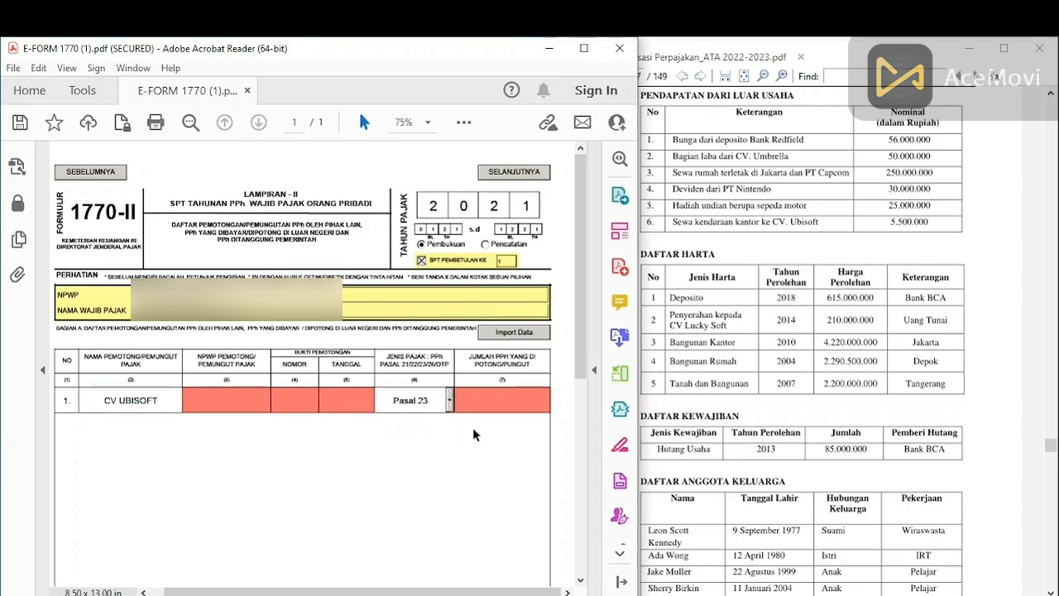
{"action": "left_click", "coordinate": [507, 401]}
{"action": "type", "text": "110000"}
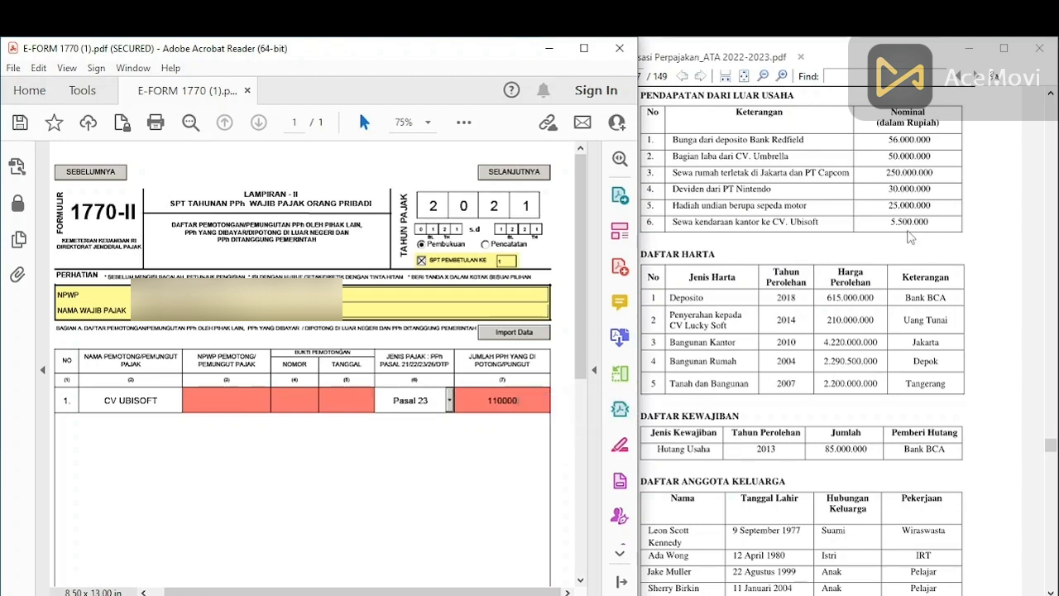
Step: Confirm the 110.000 amount against the tax material and dismiss the missing slip date warning
{"action": "left_click", "coordinate": [909, 228]}
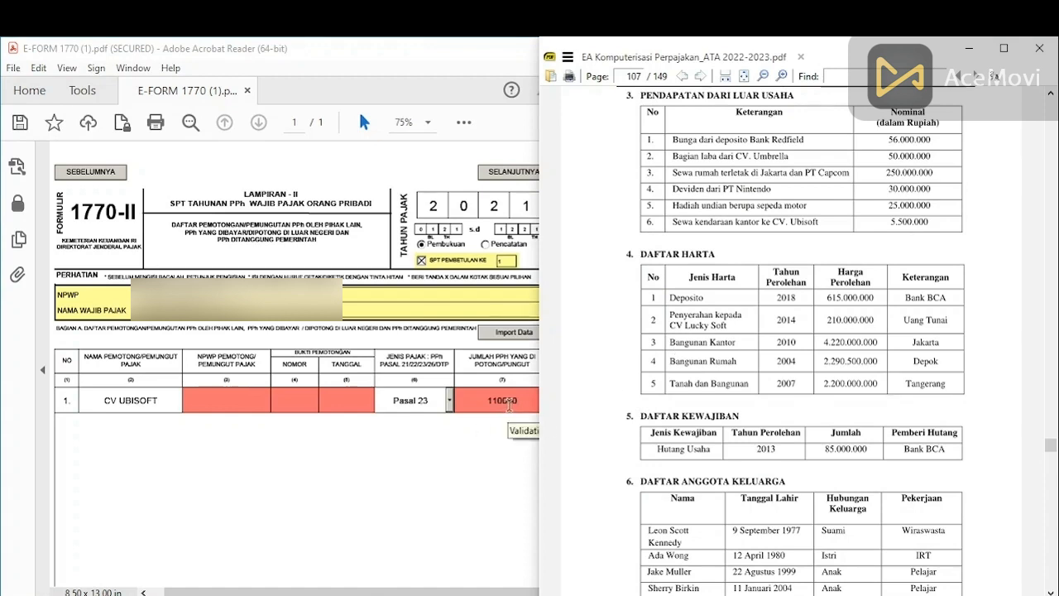
{"action": "left_click", "coordinate": [517, 429]}
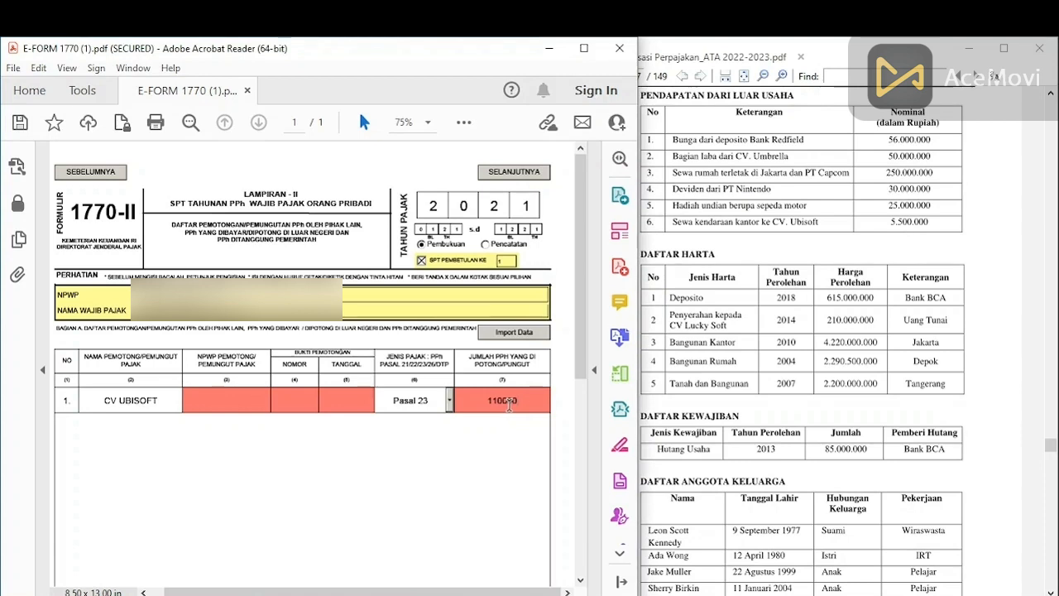
{"action": "left_click", "coordinate": [239, 403]}
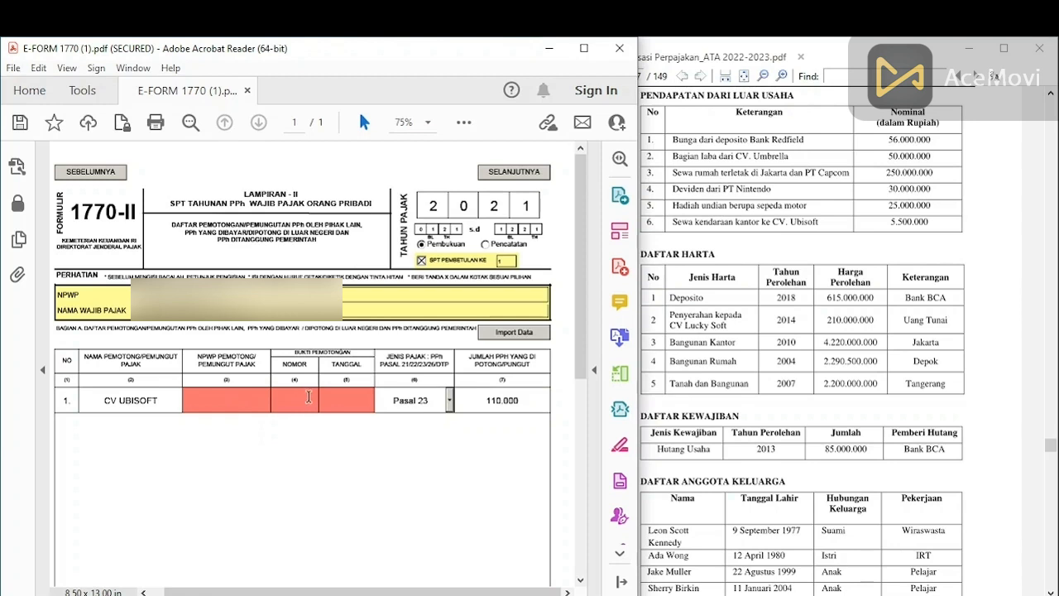
{"action": "left_click", "coordinate": [350, 400]}
{"action": "left_click", "coordinate": [214, 405]}
{"action": "left_click", "coordinate": [472, 361]}
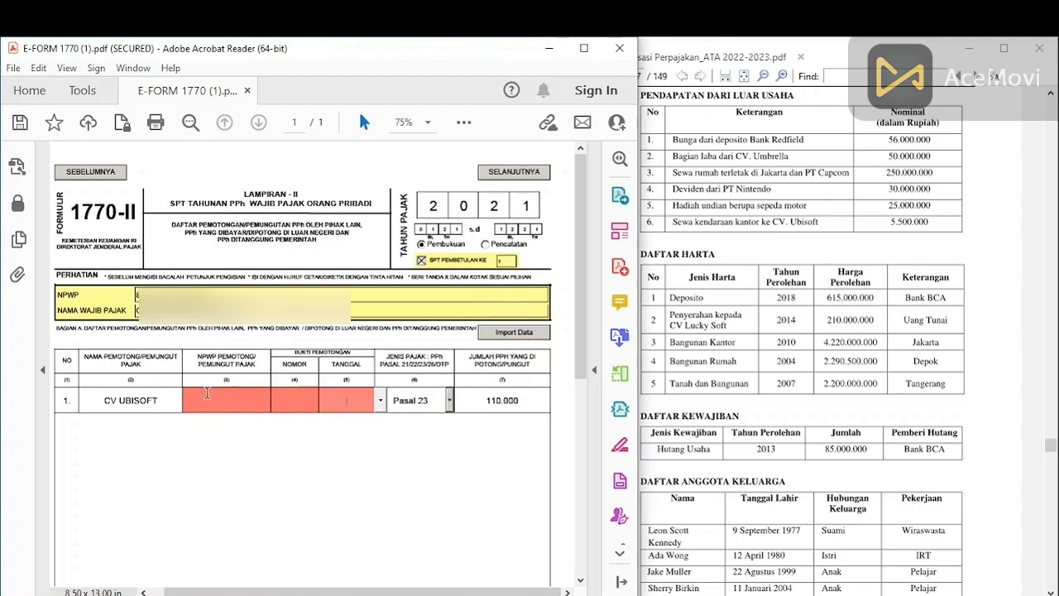
Step: Set the row's proof date to 01/12/2021 using the calendar picker
{"action": "left_click", "coordinate": [380, 401]}
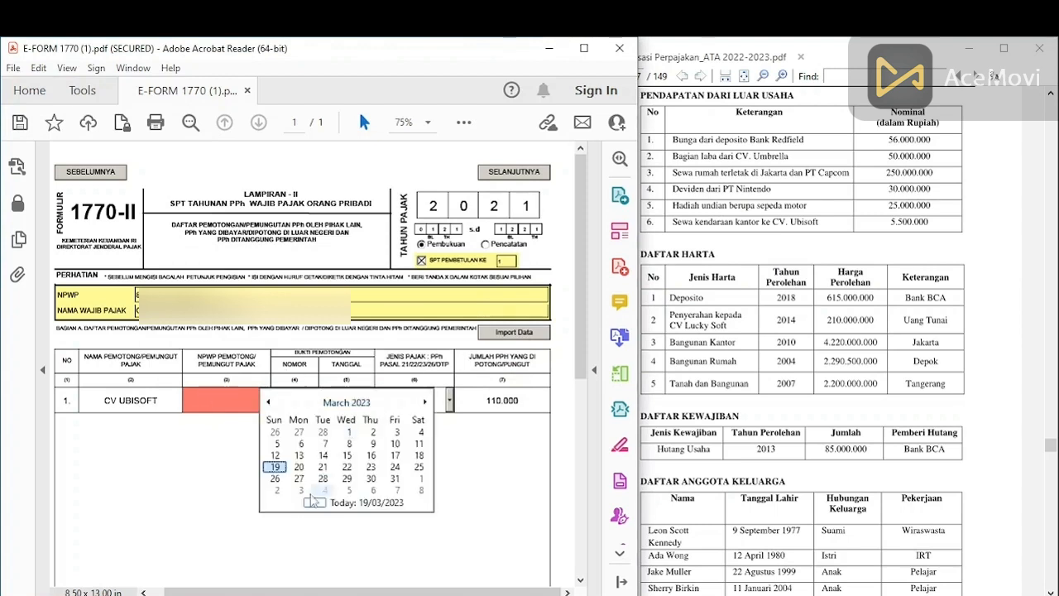
{"action": "triple_click", "coordinate": [268, 402]}
{"action": "double_click", "coordinate": [268, 402]}
{"action": "double_click", "coordinate": [268, 403]}
{"action": "double_click", "coordinate": [268, 402]}
{"action": "left_click", "coordinate": [268, 402]}
{"action": "left_click", "coordinate": [268, 402]}
{"action": "left_click", "coordinate": [268, 402]}
{"action": "double_click", "coordinate": [268, 402]}
{"action": "left_click", "coordinate": [268, 402]}
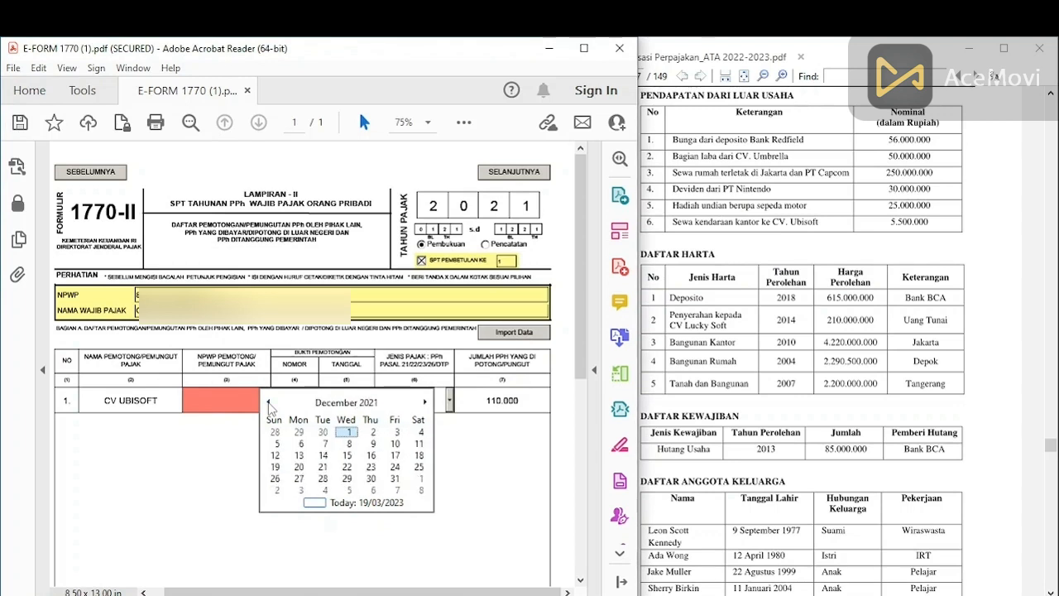
{"action": "left_click", "coordinate": [348, 431]}
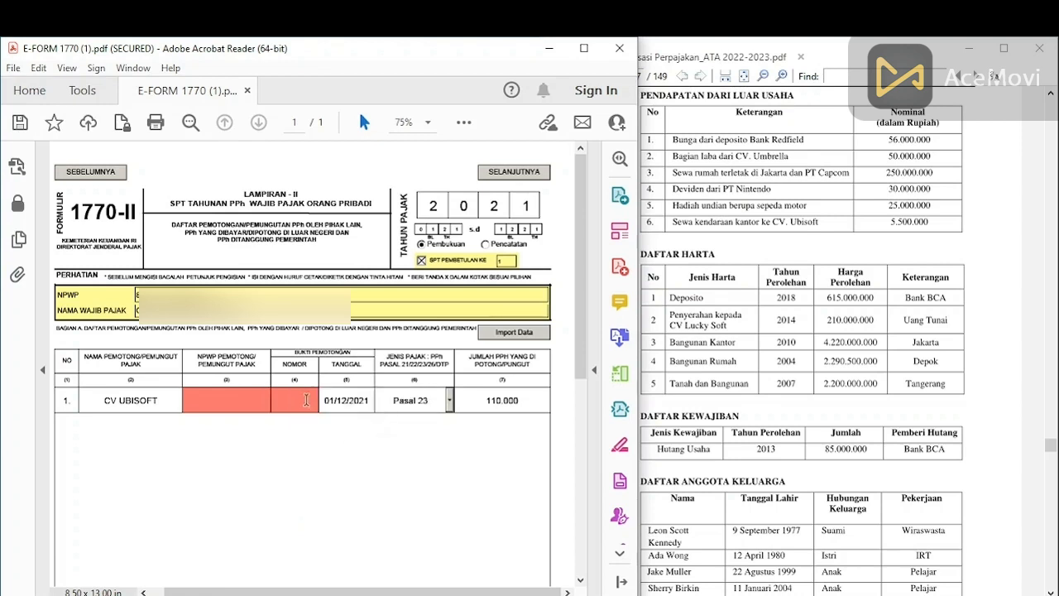
Step: Enter proof number 1112171 and the withholder's NPWP, then check Jumlah Bagian A is 110.000
{"action": "left_click", "coordinate": [303, 398]}
{"action": "type", "text": "1112171"}
{"action": "left_click", "coordinate": [238, 399]}
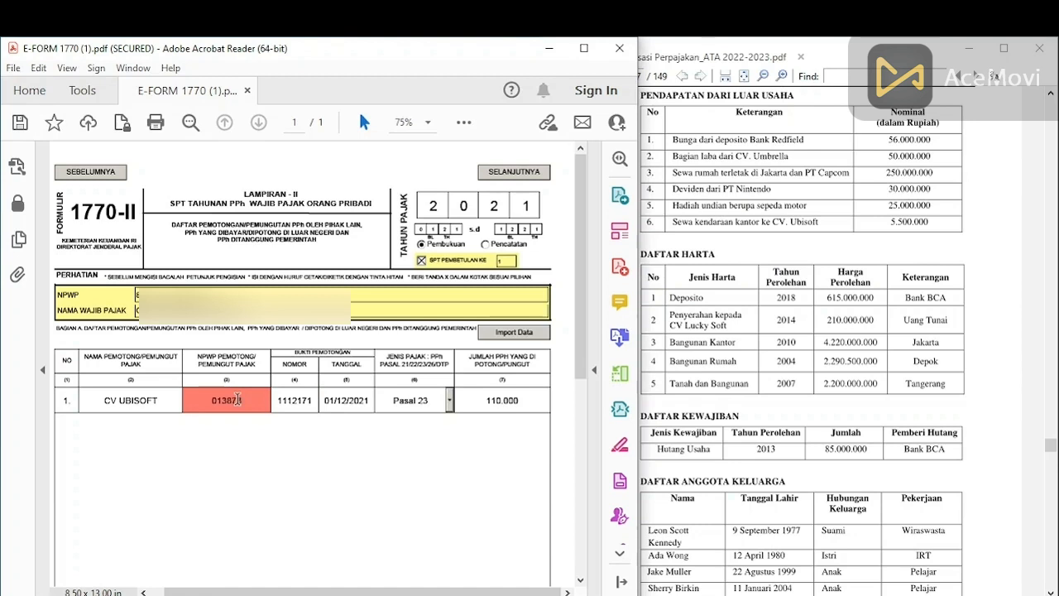
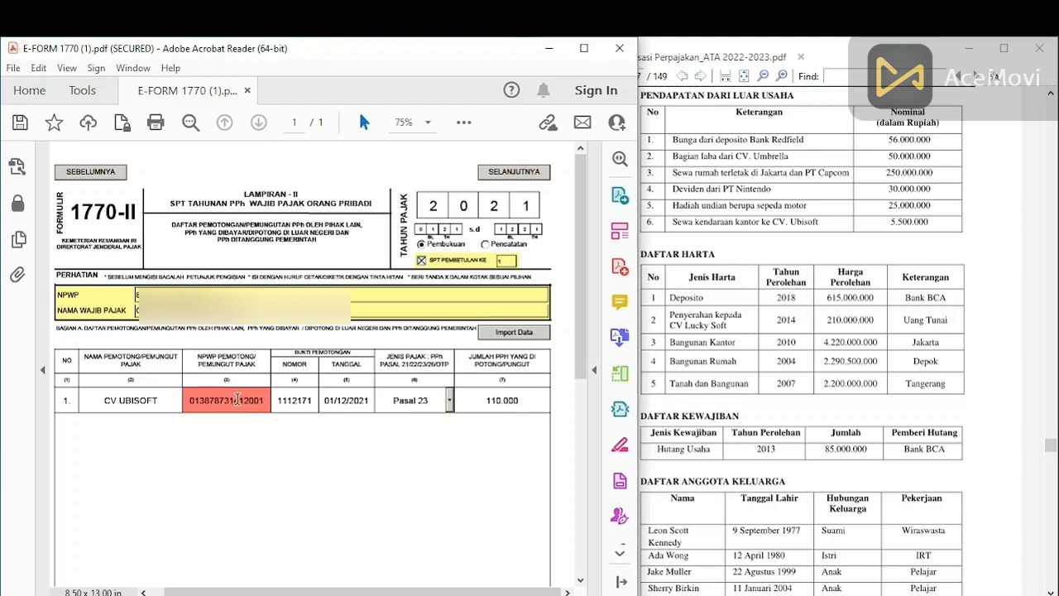
{"action": "left_click", "coordinate": [348, 400]}
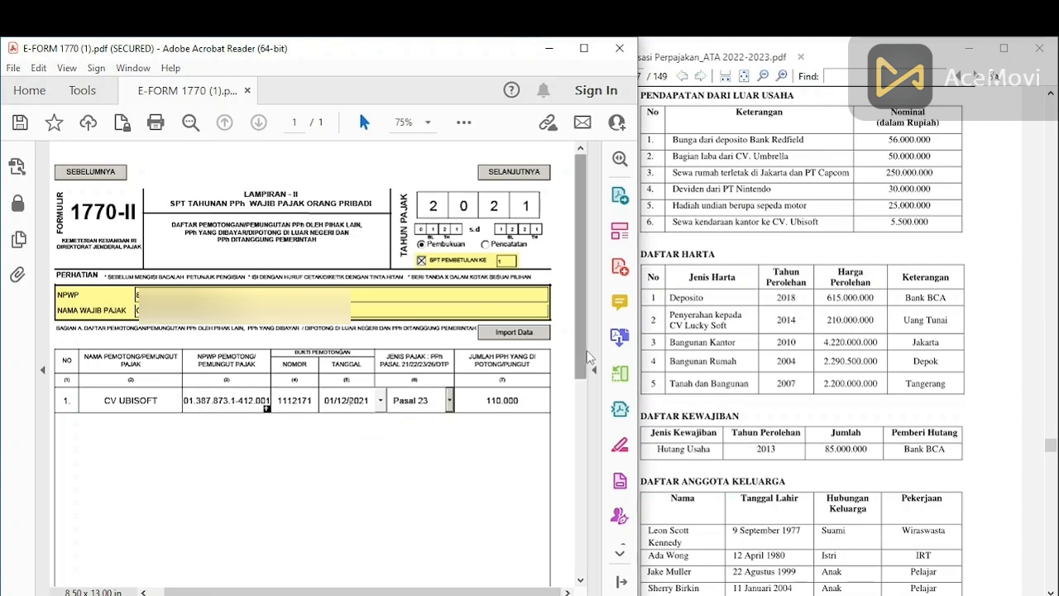
{"action": "left_click_drag", "start_coordinate": [589, 357], "coordinate": [571, 526]}
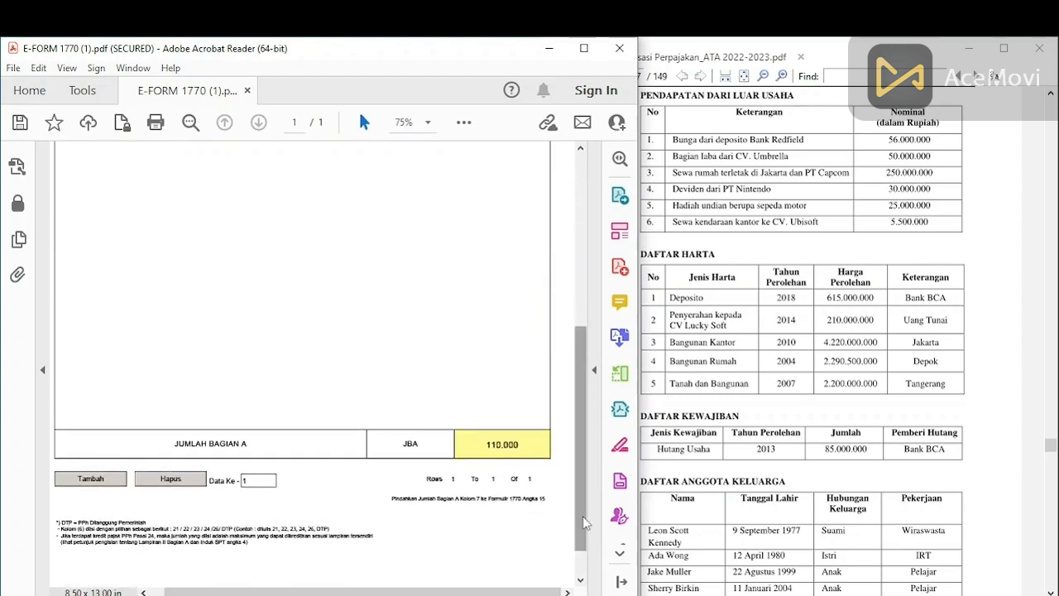
Step: Return to the top of the form and advance from Lampiran II to the Lampiran I (1770-I) page
{"action": "left_click_drag", "start_coordinate": [584, 521], "coordinate": [582, 288]}
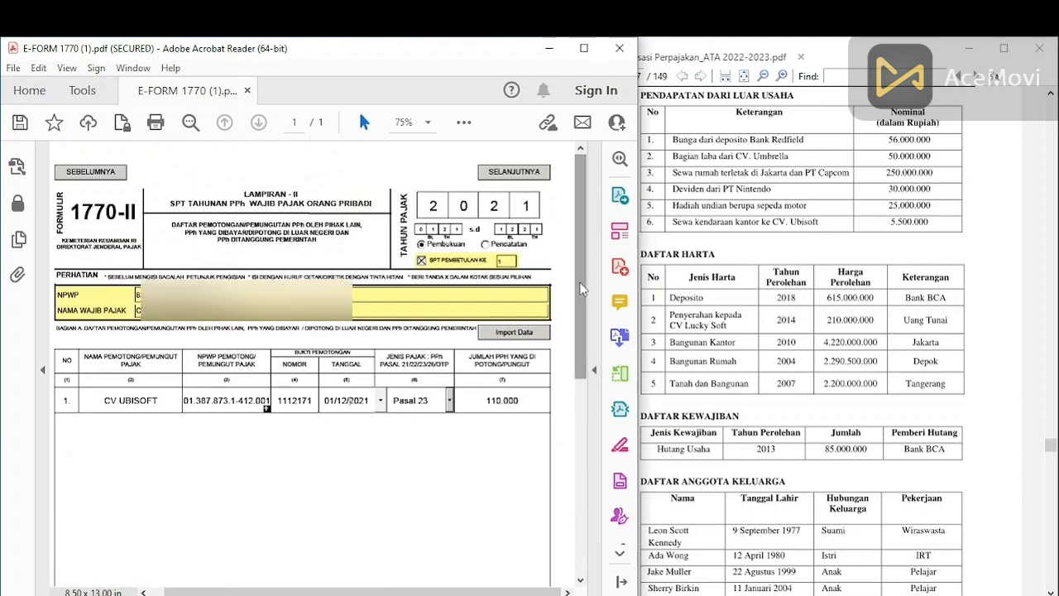
{"action": "left_click", "coordinate": [520, 176]}
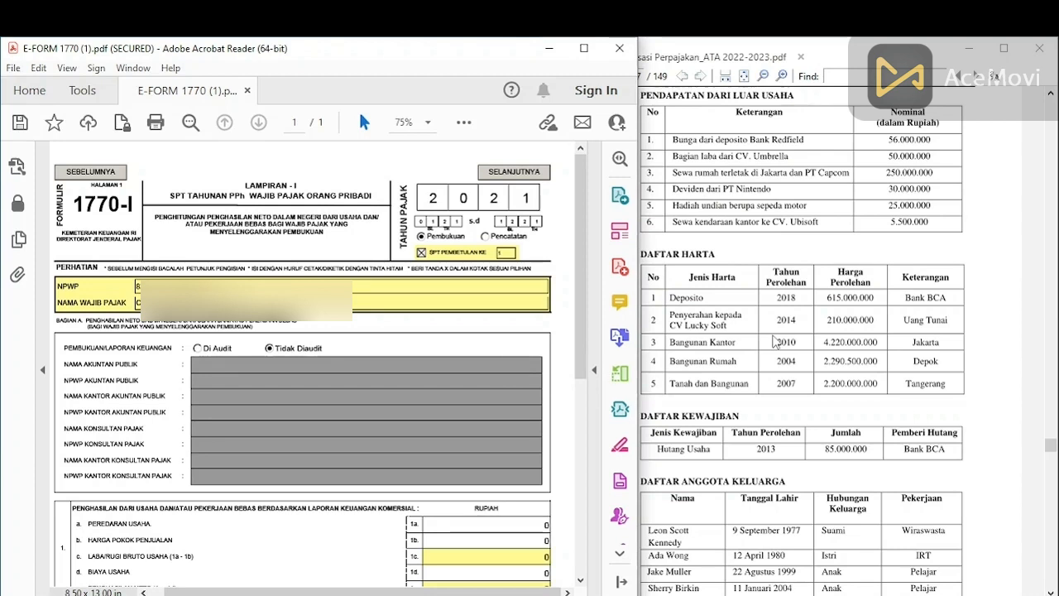
Step: Scroll the reference guide up to page 105's C Virus Komputer figures, then bring the form's income section into view
{"action": "left_click", "coordinate": [792, 301]}
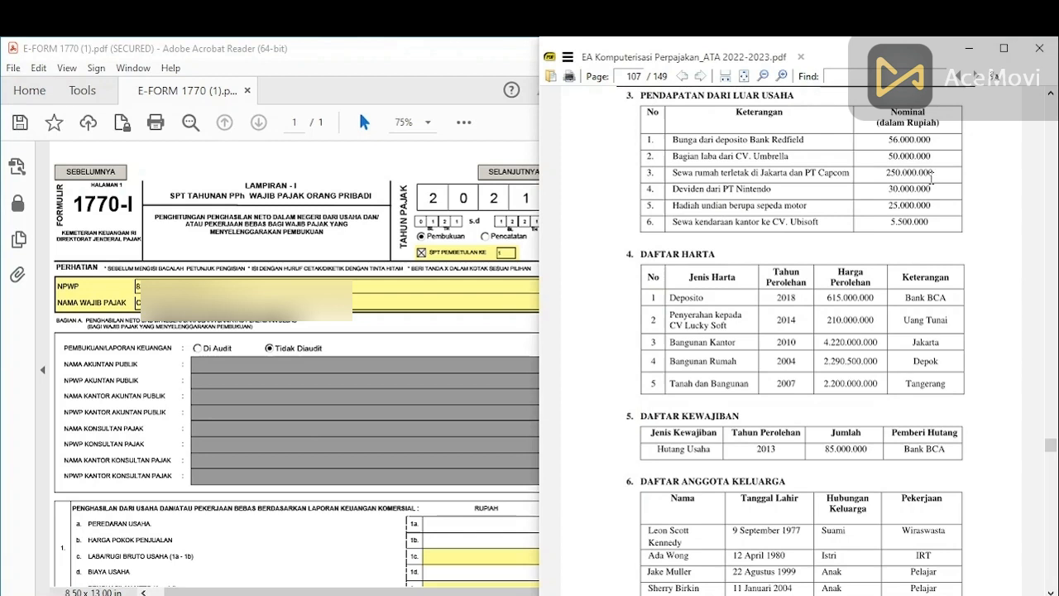
{"action": "scroll", "coordinate": [931, 178], "scroll_direction": "up", "scroll_amount": 3}
{"action": "scroll", "coordinate": [930, 178], "scroll_direction": "up", "scroll_amount": 15}
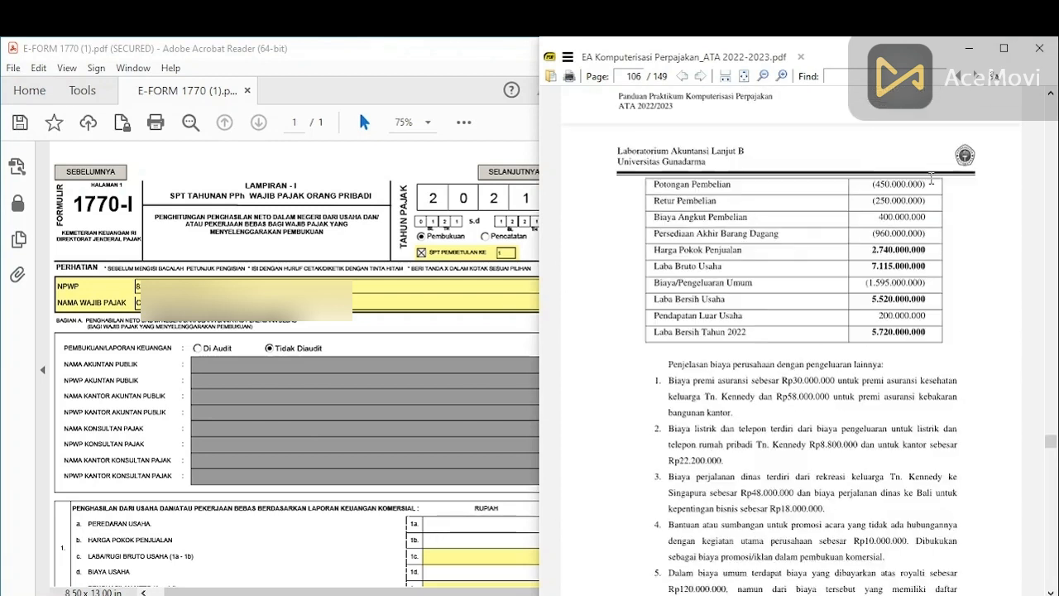
{"action": "scroll", "coordinate": [931, 178], "scroll_direction": "up", "scroll_amount": 3}
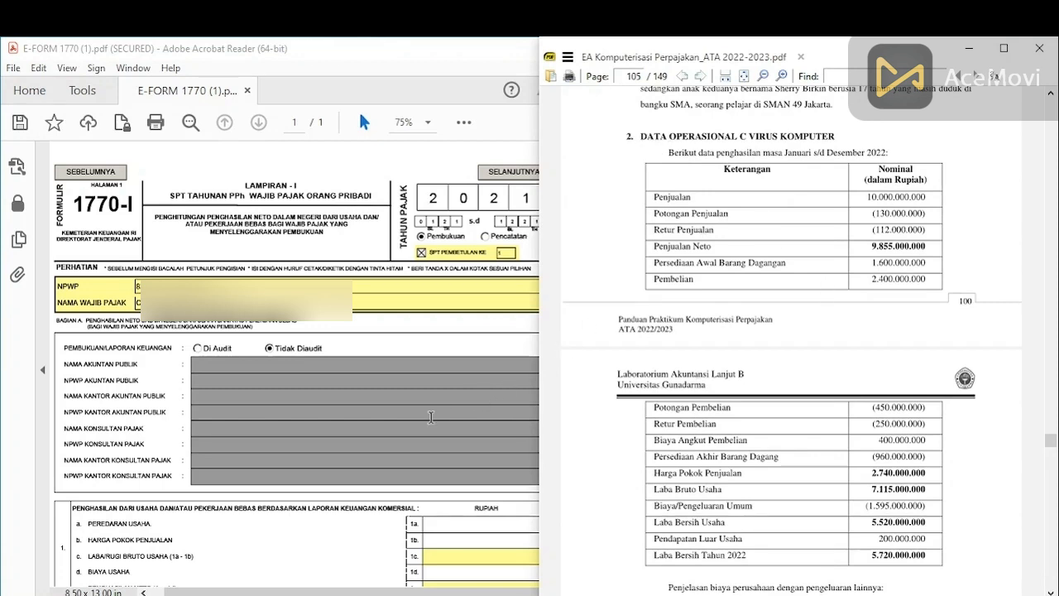
{"action": "left_click", "coordinate": [499, 354]}
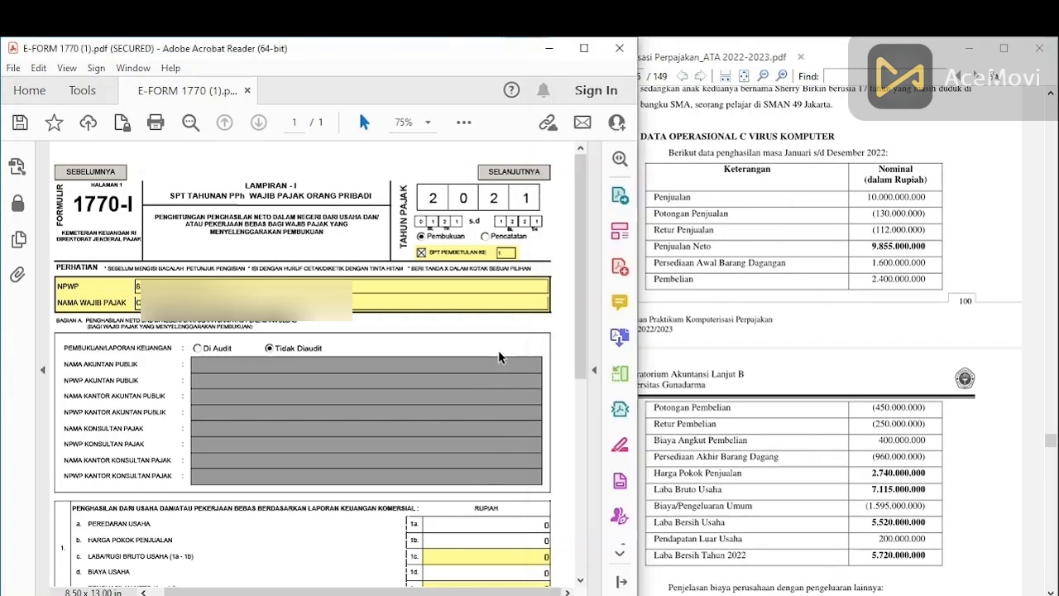
{"action": "scroll", "coordinate": [592, 444], "scroll_direction": "down", "scroll_amount": 3}
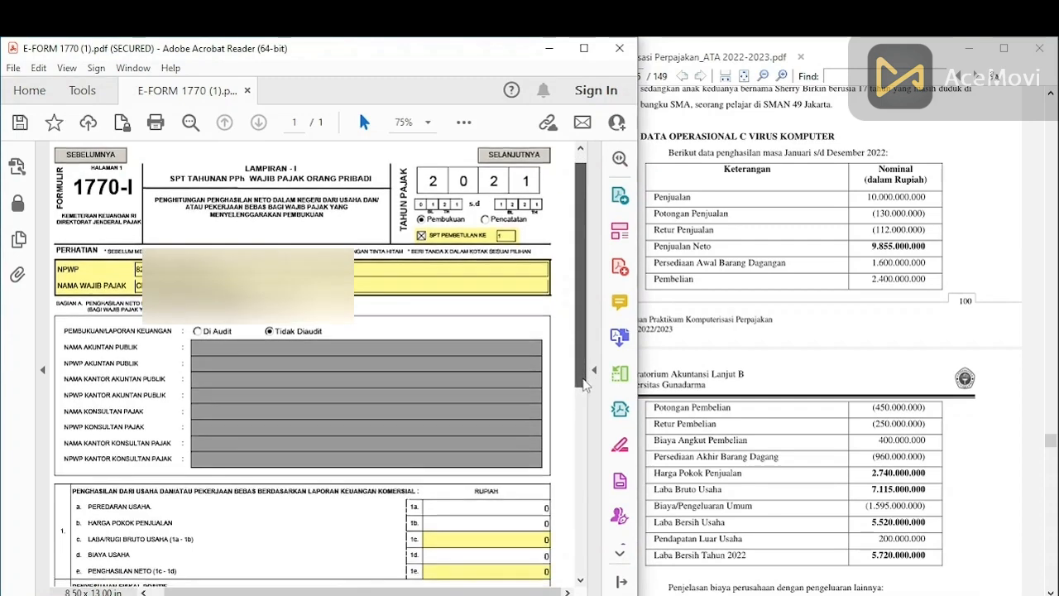
{"action": "scroll", "coordinate": [592, 444], "scroll_direction": "down", "scroll_amount": 4}
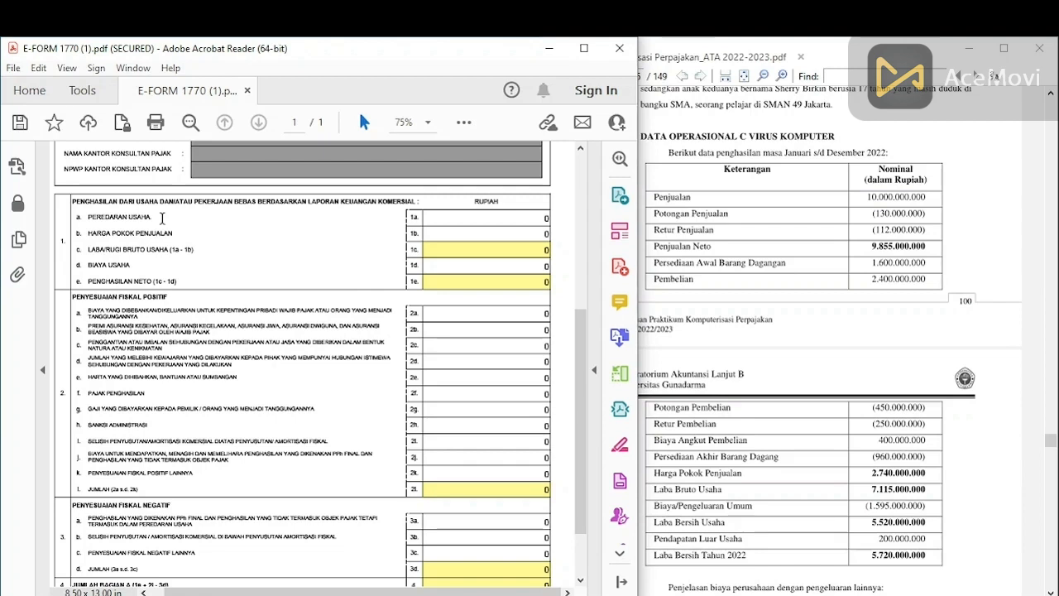
Step: Enter 9.855.000.000 in line 1a, 2.740.000.000 in line 1b and 1.595.000.000 in line 1d
{"action": "left_click", "coordinate": [724, 252]}
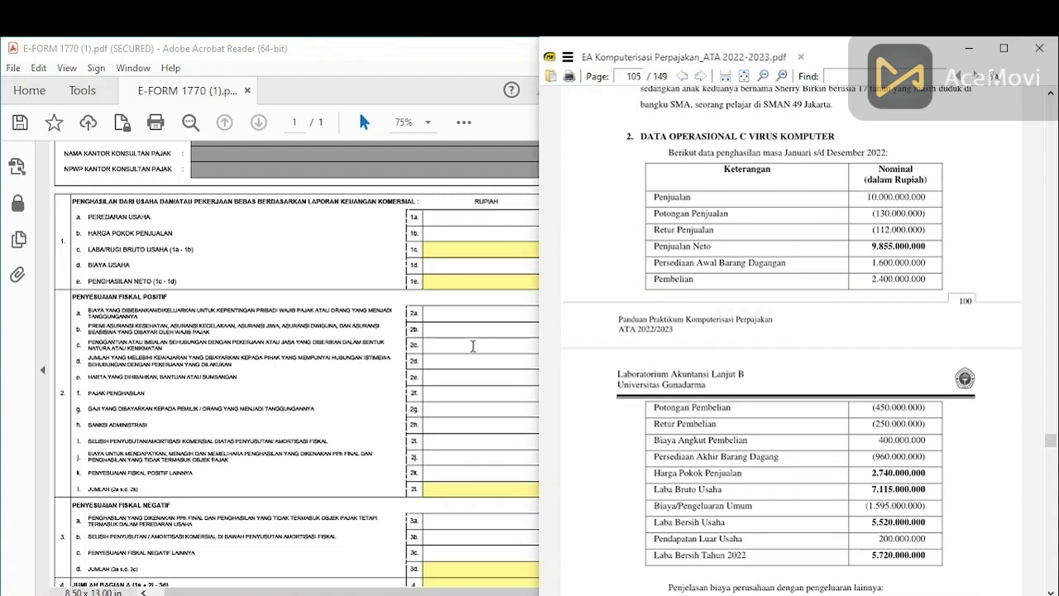
{"action": "left_click", "coordinate": [482, 222]}
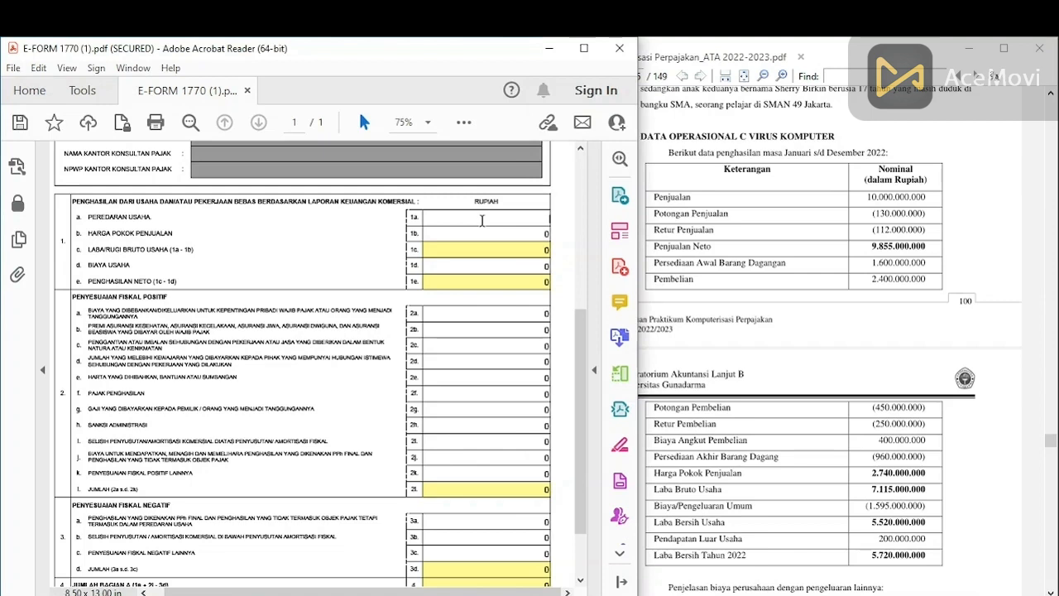
{"action": "type", "text": "9855000000"}
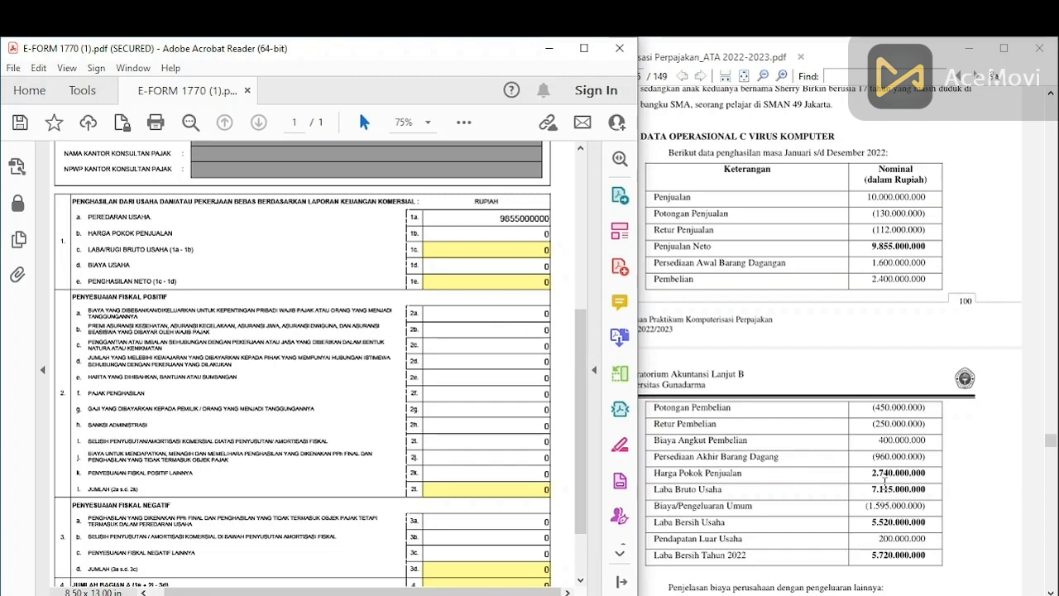
{"action": "left_click", "coordinate": [547, 235]}
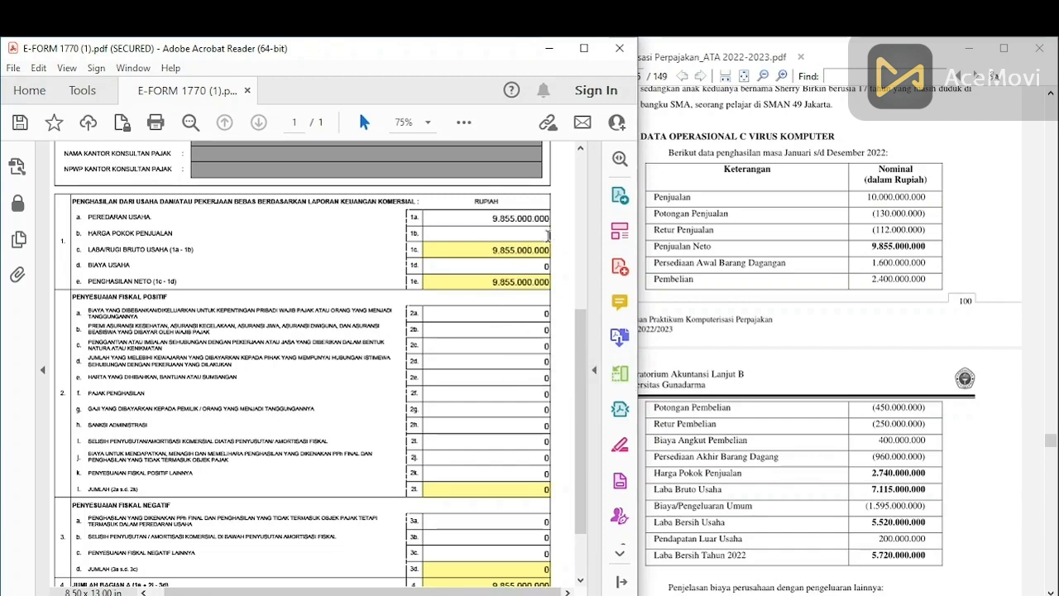
{"action": "type", "text": "2740000000"}
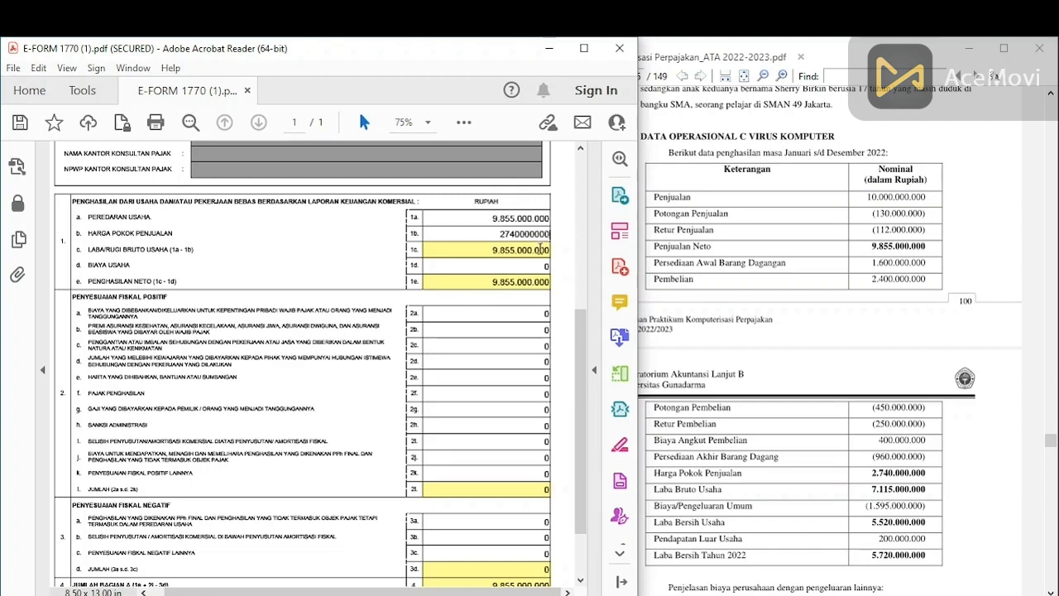
{"action": "left_click", "coordinate": [546, 263]}
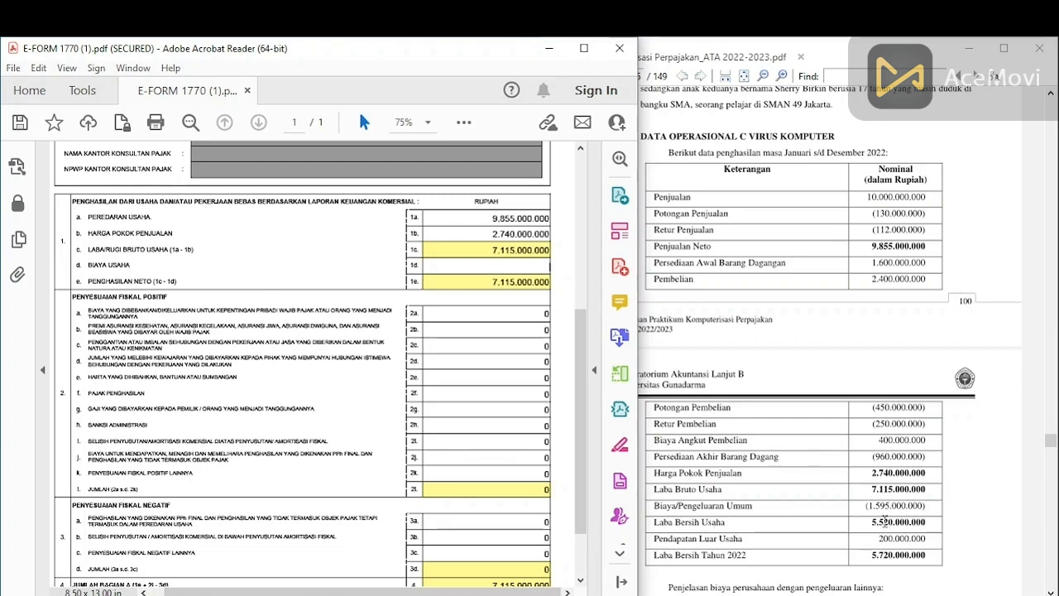
{"action": "type", "text": "1595000000"}
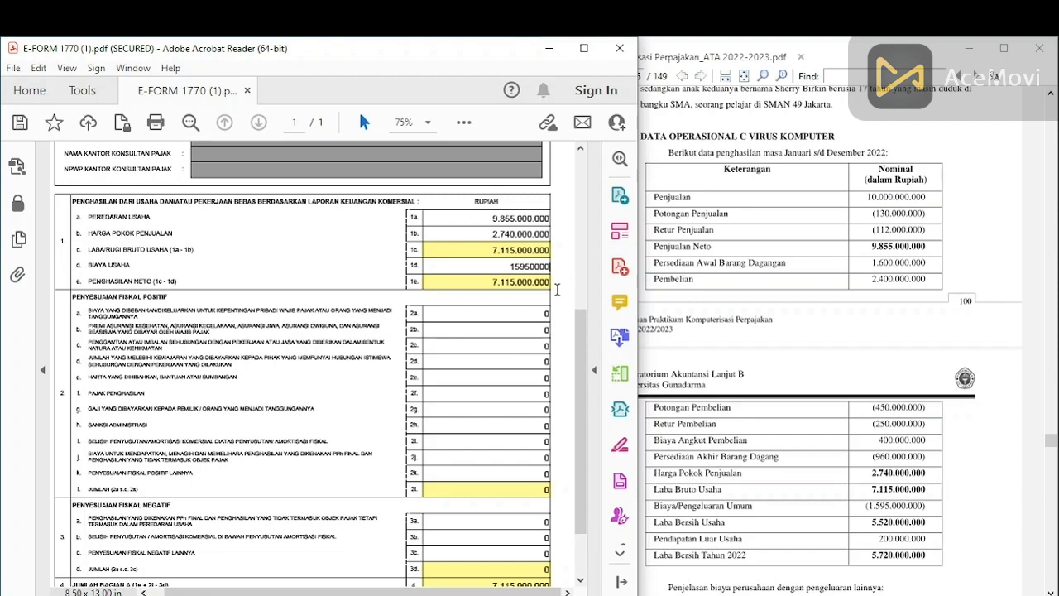
{"action": "left_click", "coordinate": [527, 316]}
{"action": "scroll", "coordinate": [744, 207], "scroll_direction": "down", "scroll_amount": 5}
{"action": "left_click", "coordinate": [757, 52]}
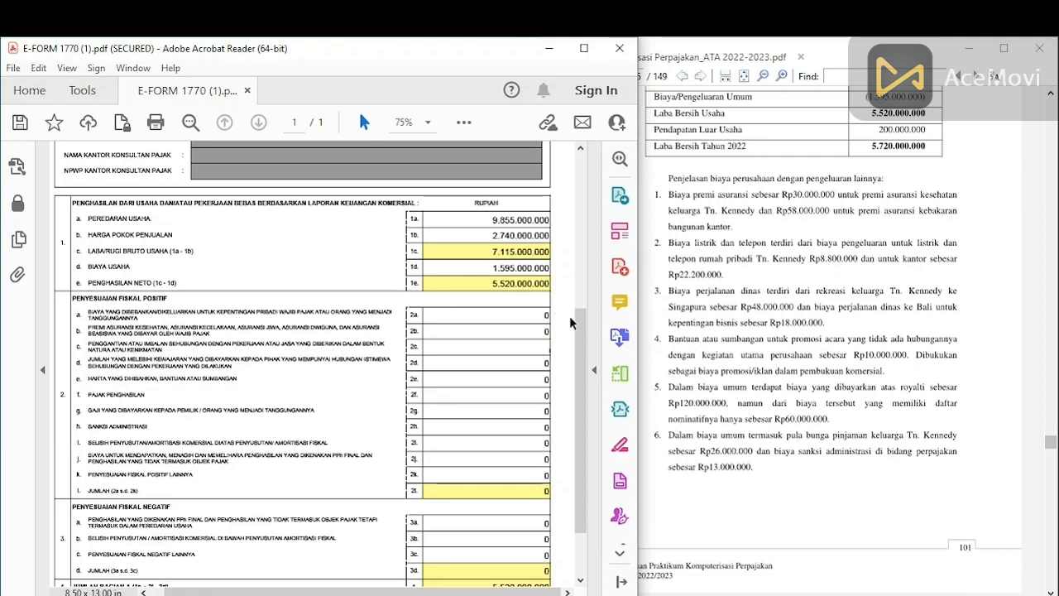
Step: Scroll the form down to the positive fiscal adjustment lines beside the guide's expense notes
{"action": "left_click_drag", "start_coordinate": [581, 332], "coordinate": [577, 365]}
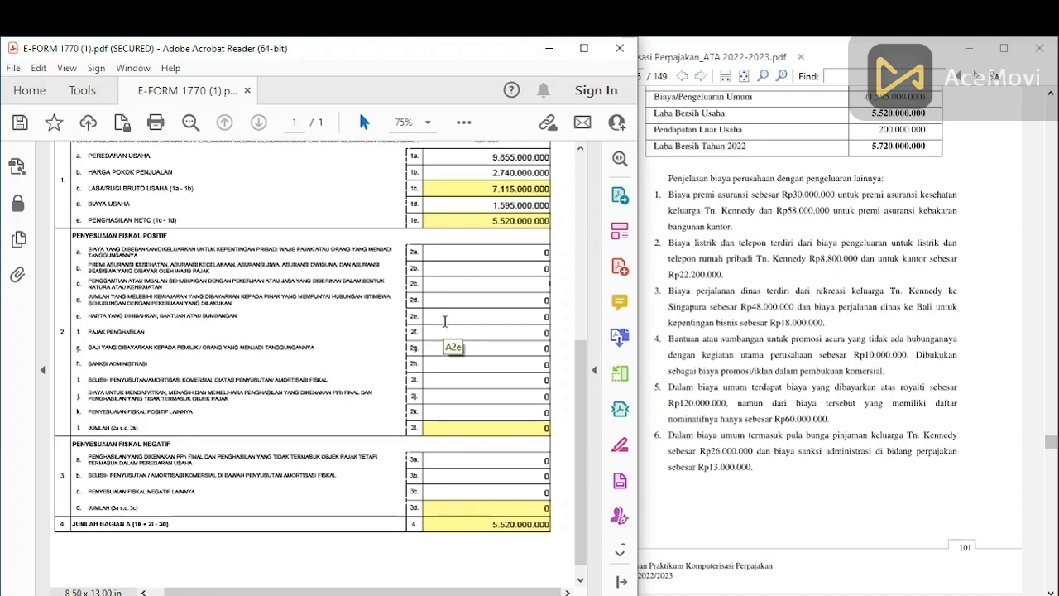
Step: Enter positive fiscal adjustments of 30.000.000 in 2b, 10.000.000 in 2e and 13.000.000 in 2h
{"action": "left_click", "coordinate": [534, 265]}
{"action": "type", "text": "30000000"}
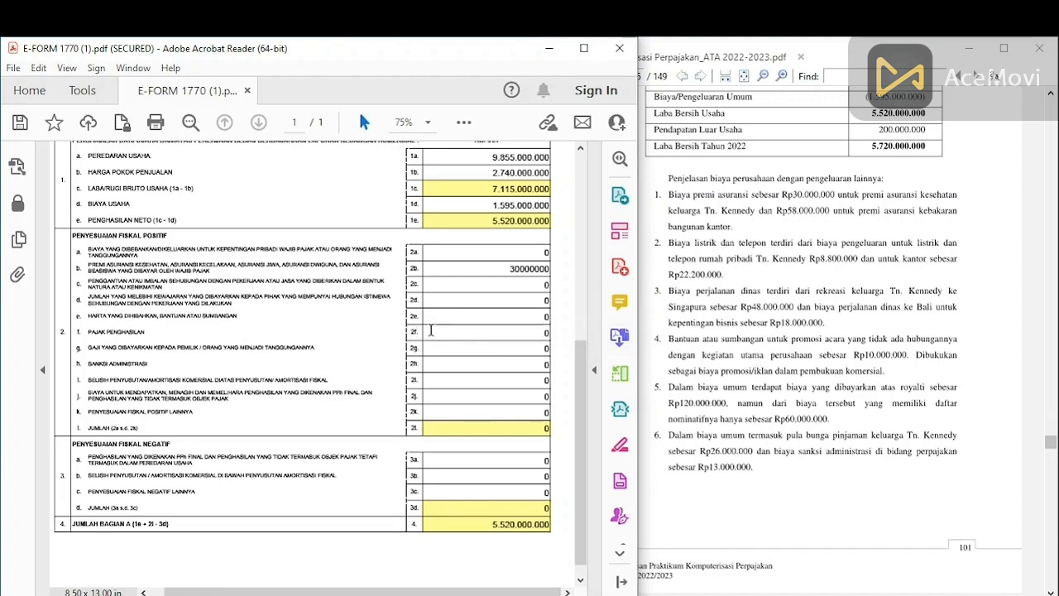
{"action": "left_click", "coordinate": [523, 314]}
{"action": "type", "text": "10000000"}
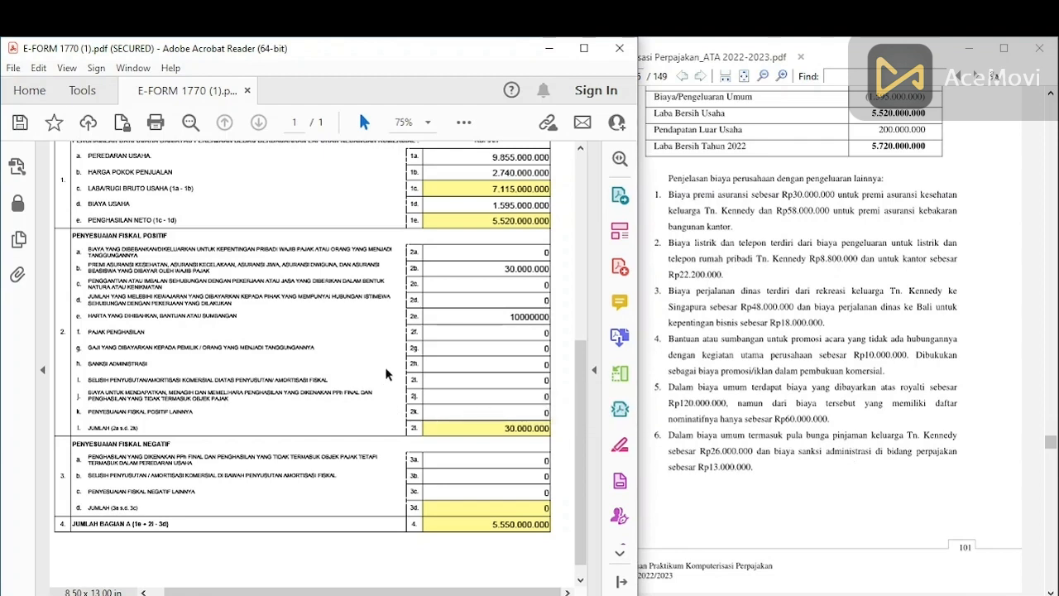
{"action": "left_click", "coordinate": [513, 360]}
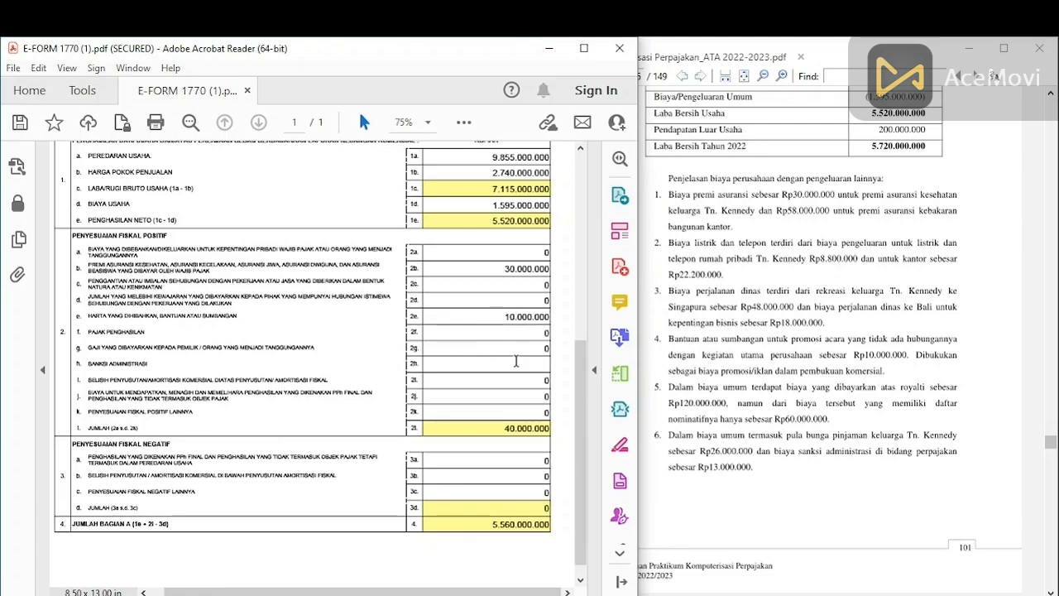
{"action": "type", "text": "13000000"}
Step: Enter 142.800.000 in line 2k so the positive adjustments total 195.800.000
{"action": "left_click", "coordinate": [547, 411]}
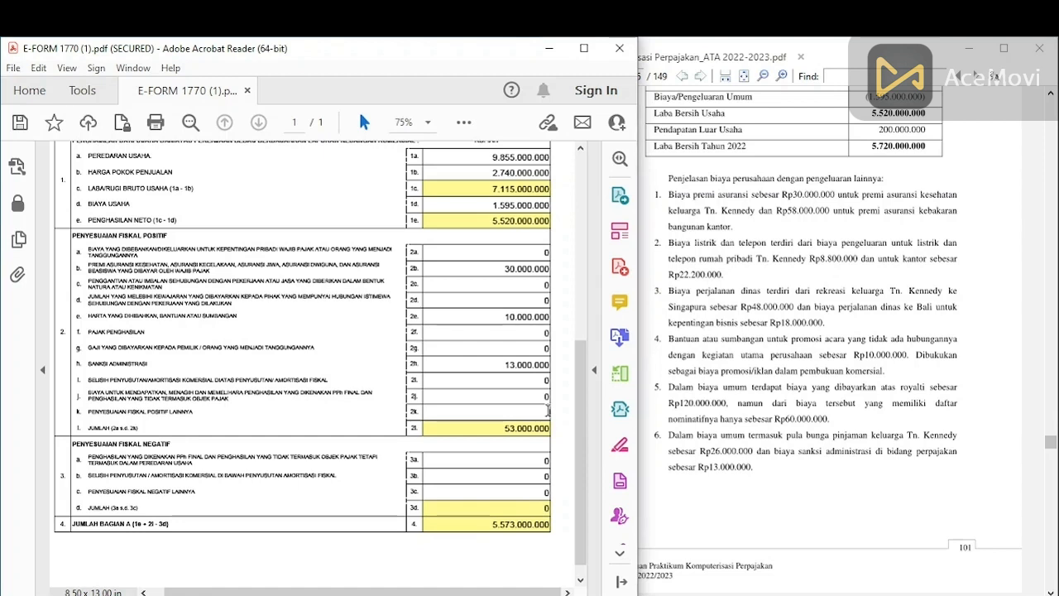
{"action": "type", "text": "142800000"}
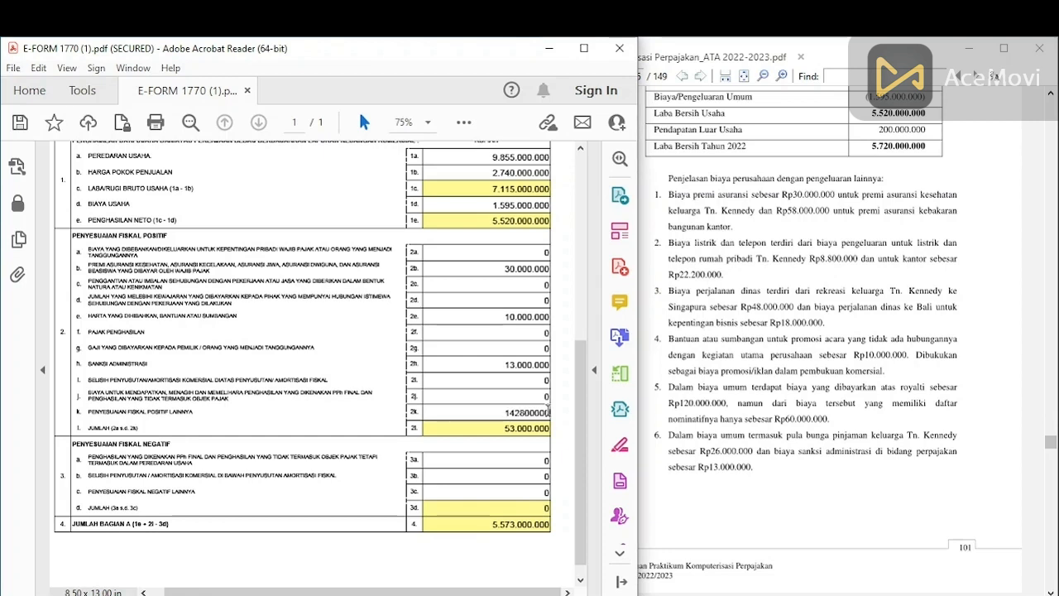
{"action": "left_click", "coordinate": [525, 427]}
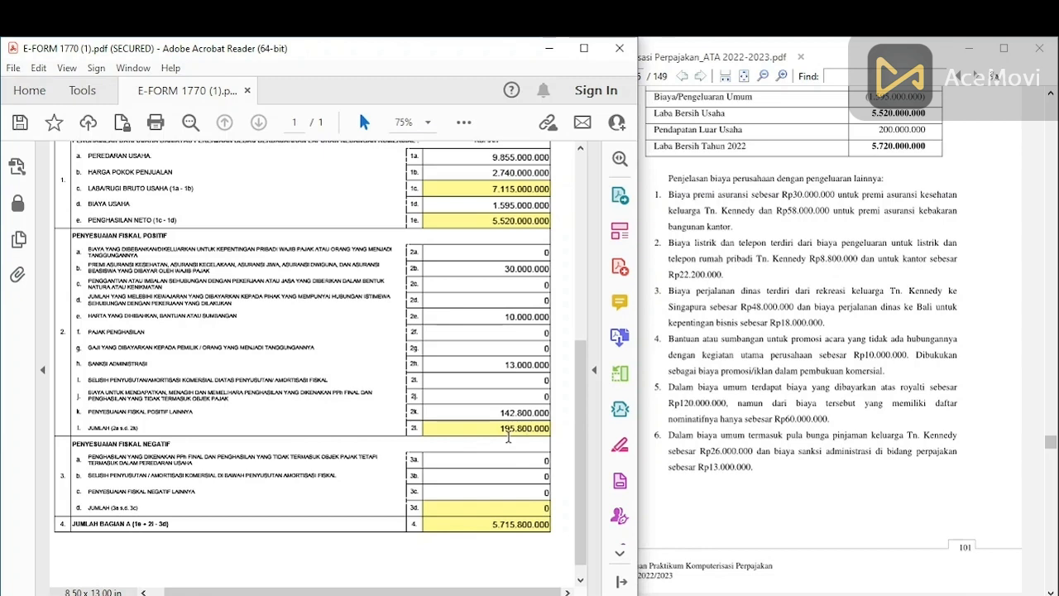
{"action": "scroll", "coordinate": [583, 491], "scroll_direction": "down", "scroll_amount": 1}
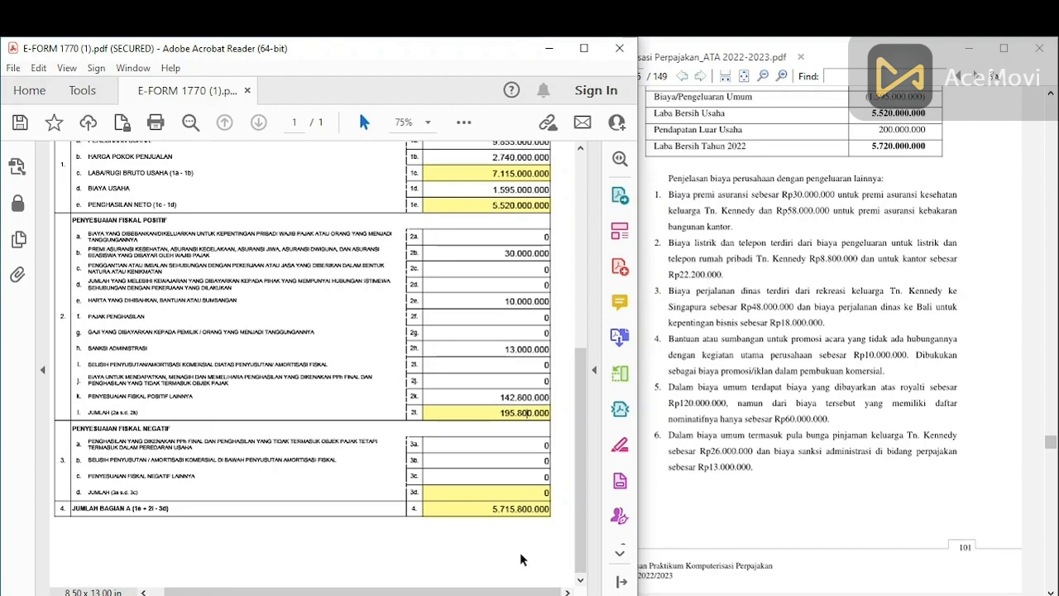
Step: Scroll back to the top and advance to Halaman 2 of the 1770-I attachment
{"action": "left_click_drag", "start_coordinate": [583, 502], "coordinate": [584, 521]}
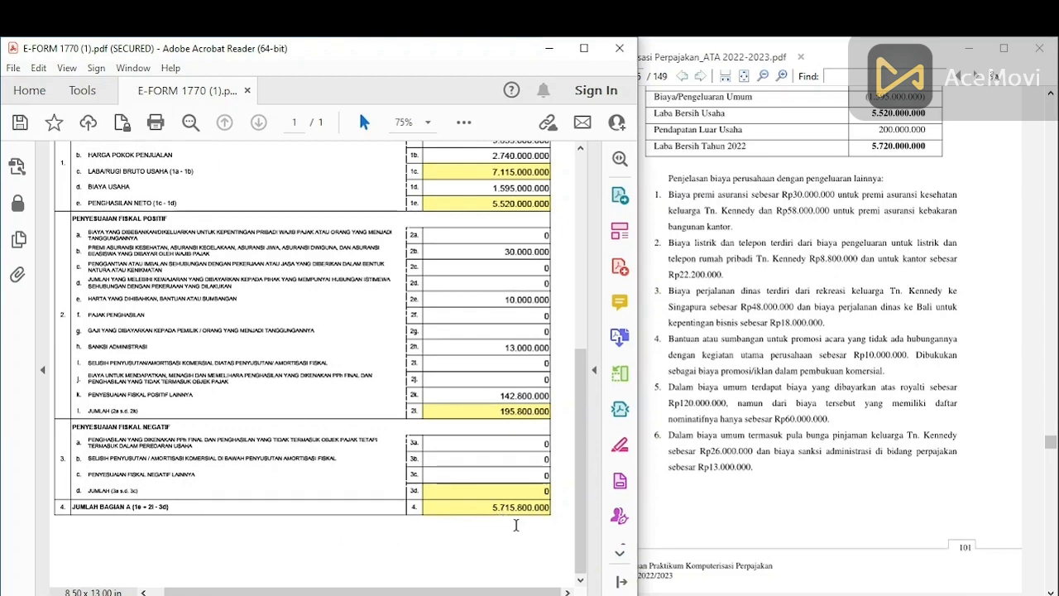
{"action": "left_click_drag", "start_coordinate": [576, 546], "coordinate": [576, 364]}
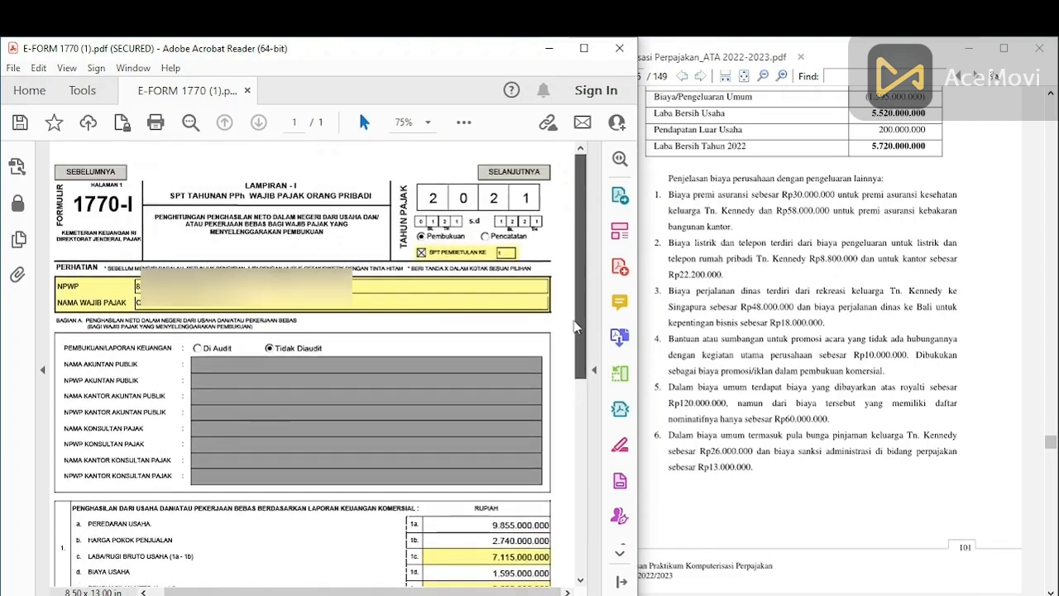
{"action": "left_click", "coordinate": [537, 175]}
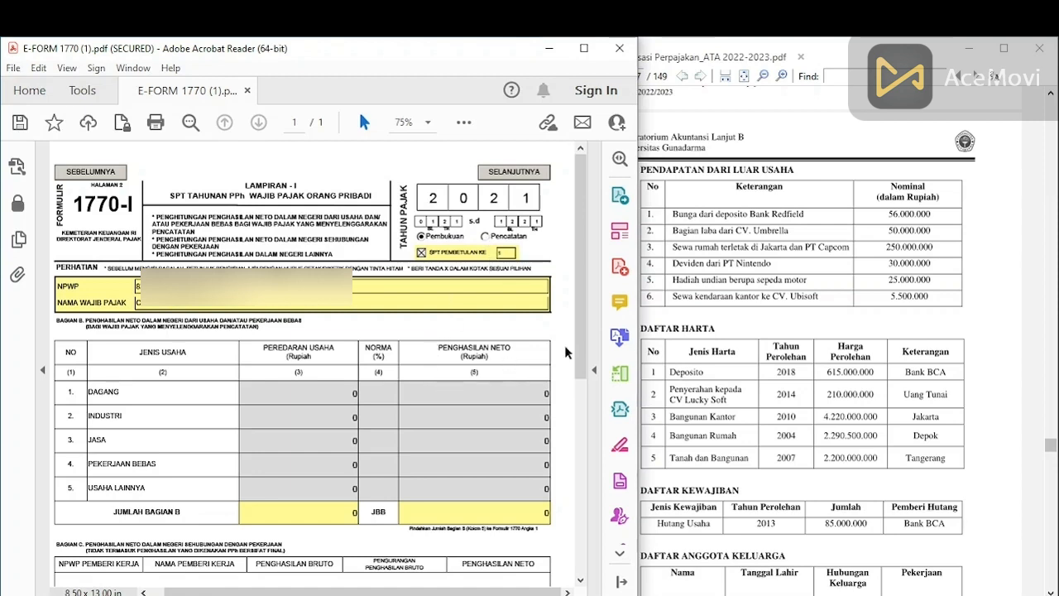
Step: Enter 5.500.000 in the Bagian D SEWA row, then return to the top of the page
{"action": "scroll", "coordinate": [589, 374], "scroll_direction": "down", "scroll_amount": 1}
{"action": "left_click_drag", "start_coordinate": [589, 374], "coordinate": [565, 513]}
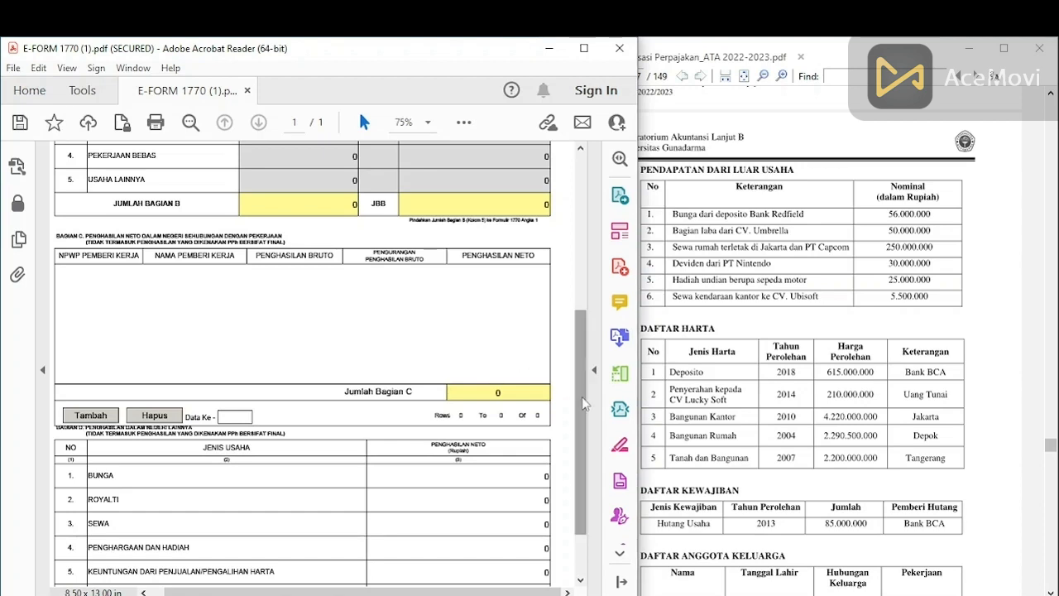
{"action": "scroll", "coordinate": [574, 390], "scroll_direction": "down", "scroll_amount": 2}
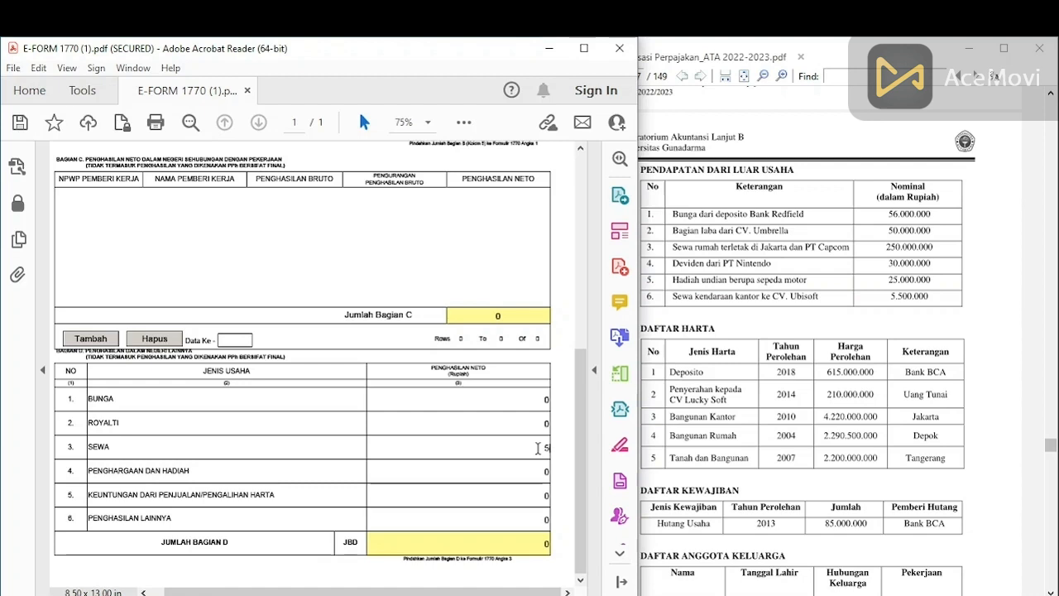
{"action": "type", "text": "00"}
{"action": "left_click", "coordinate": [535, 543]}
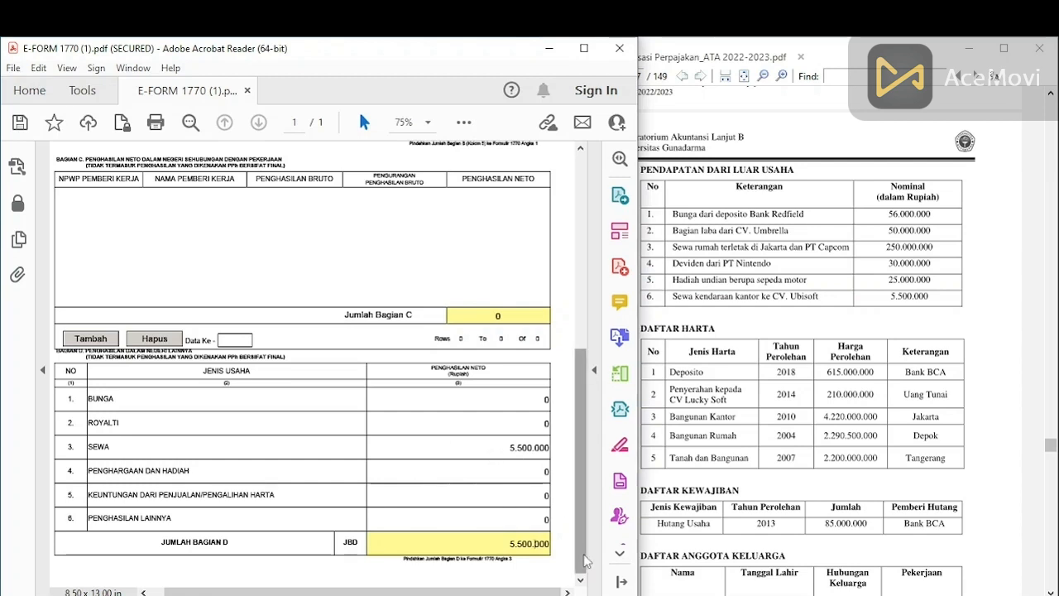
{"action": "scroll", "coordinate": [589, 550], "scroll_direction": "up", "scroll_amount": 1}
{"action": "scroll", "coordinate": [589, 551], "scroll_direction": "up", "scroll_amount": 10}
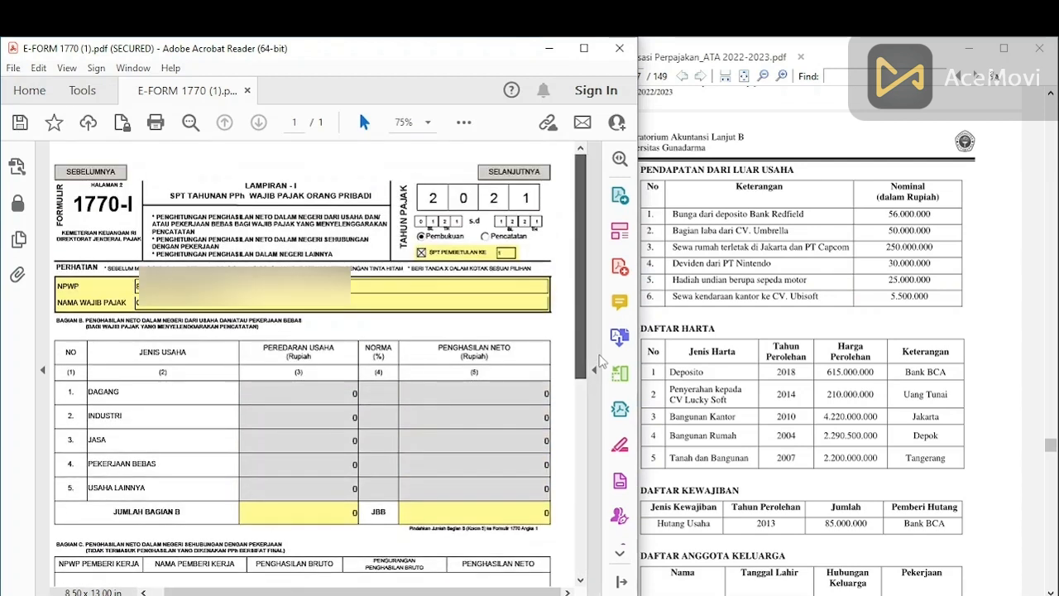
Step: Advance to the main Formulir 1770 page and scroll down to its income and tax rows
{"action": "left_click", "coordinate": [529, 179]}
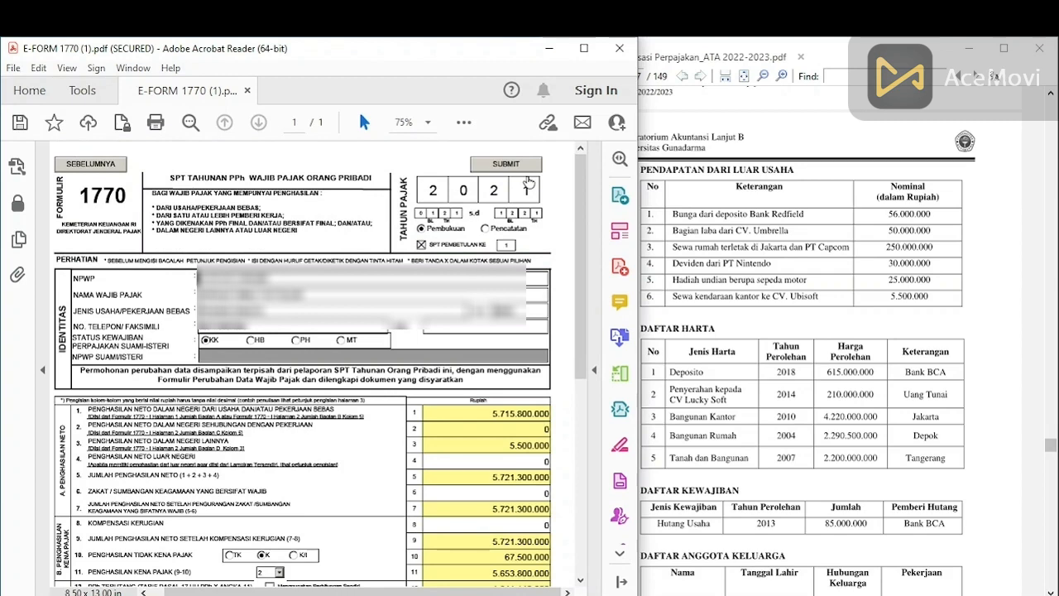
{"action": "scroll", "coordinate": [581, 315], "scroll_direction": "down", "scroll_amount": 5}
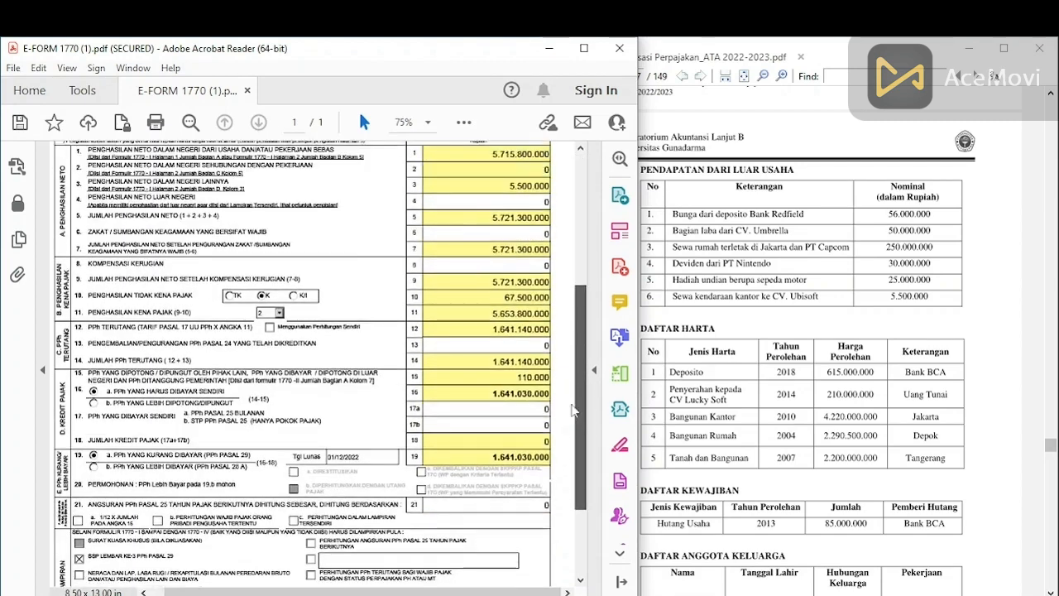
{"action": "scroll", "coordinate": [581, 315], "scroll_direction": "up", "scroll_amount": 5}
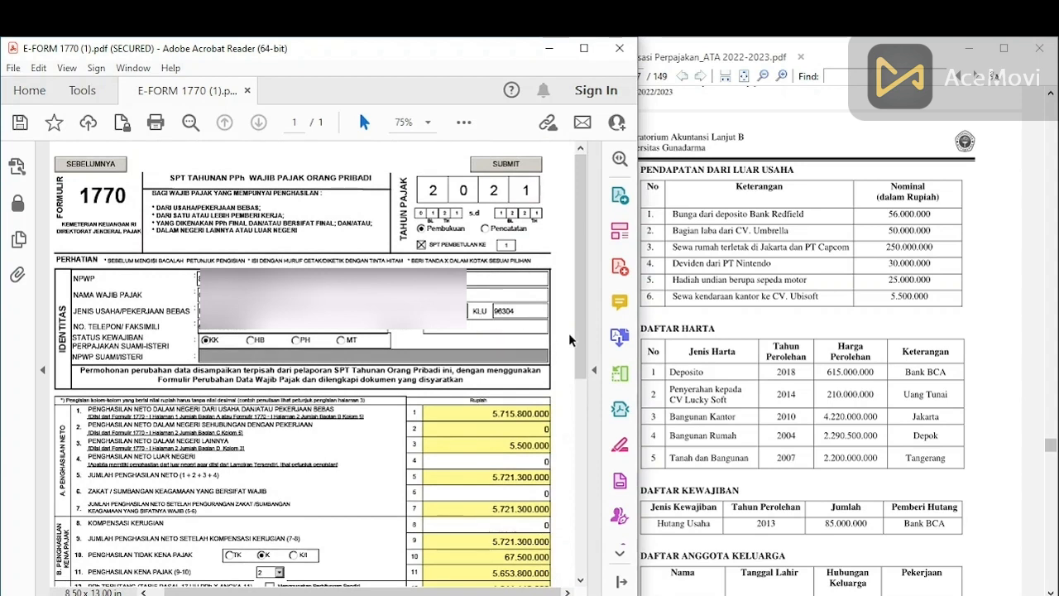
{"action": "scroll", "coordinate": [571, 373], "scroll_direction": "down", "scroll_amount": 3}
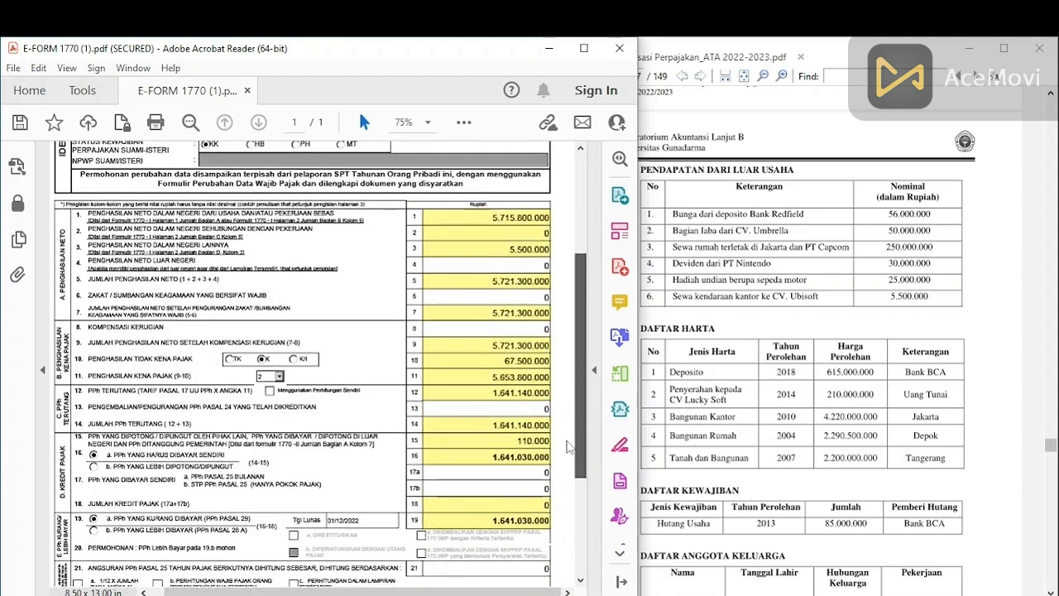
{"action": "scroll", "coordinate": [568, 447], "scroll_direction": "down", "scroll_amount": 1}
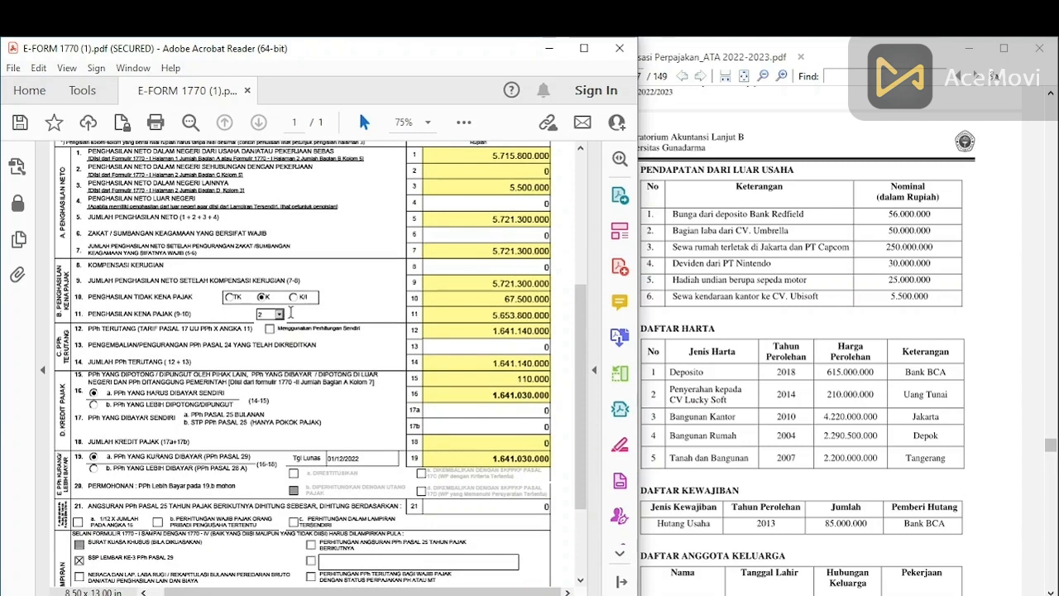
Step: Choose 2 dependents in row 11, then scroll down toward the Pernyataan section
{"action": "left_click", "coordinate": [279, 314]}
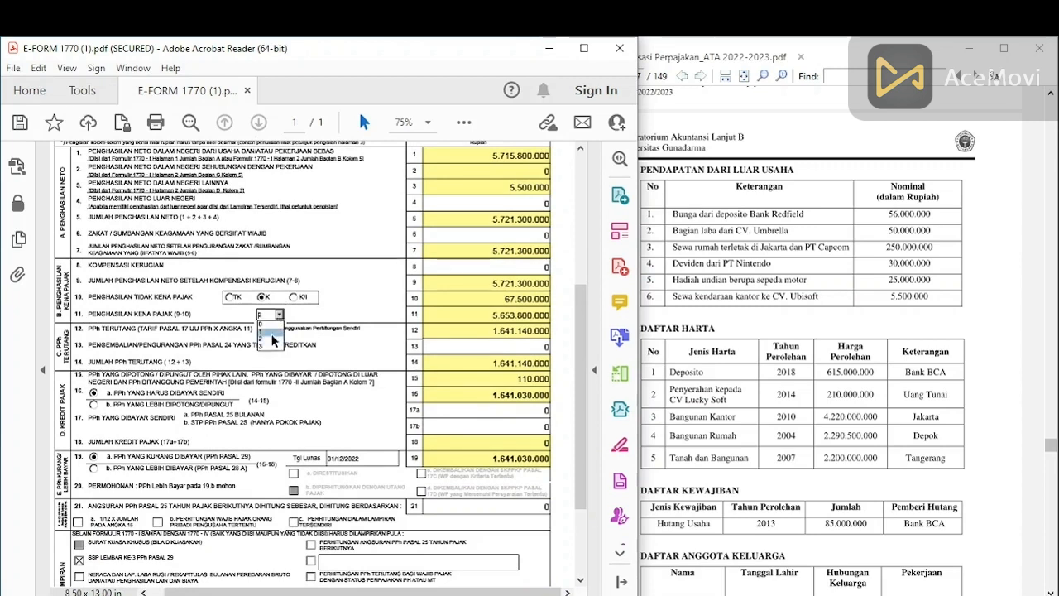
{"action": "left_click", "coordinate": [272, 339]}
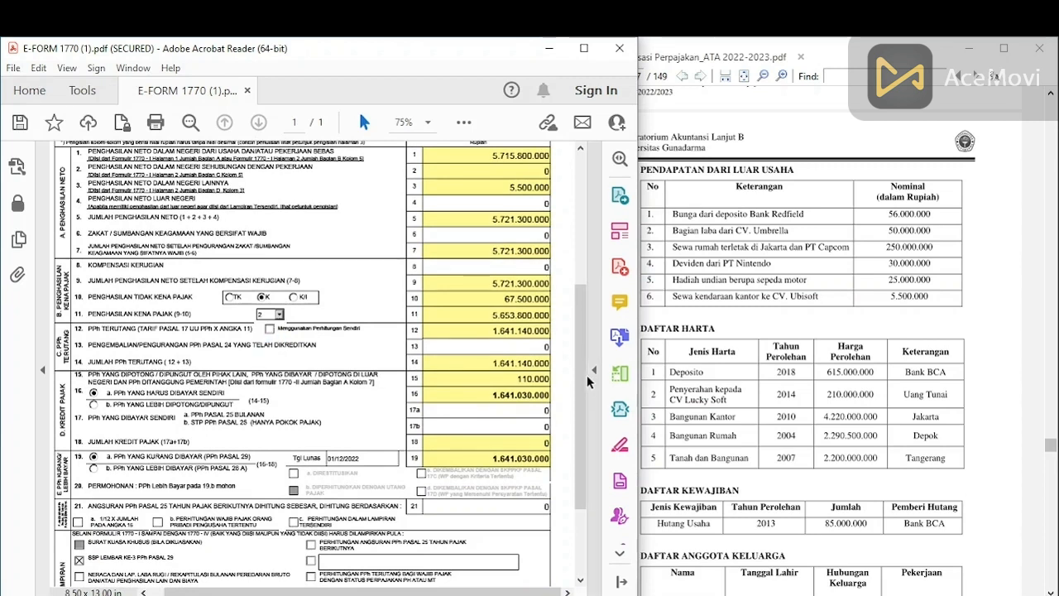
{"action": "scroll", "coordinate": [571, 414], "scroll_direction": "down", "scroll_amount": 3}
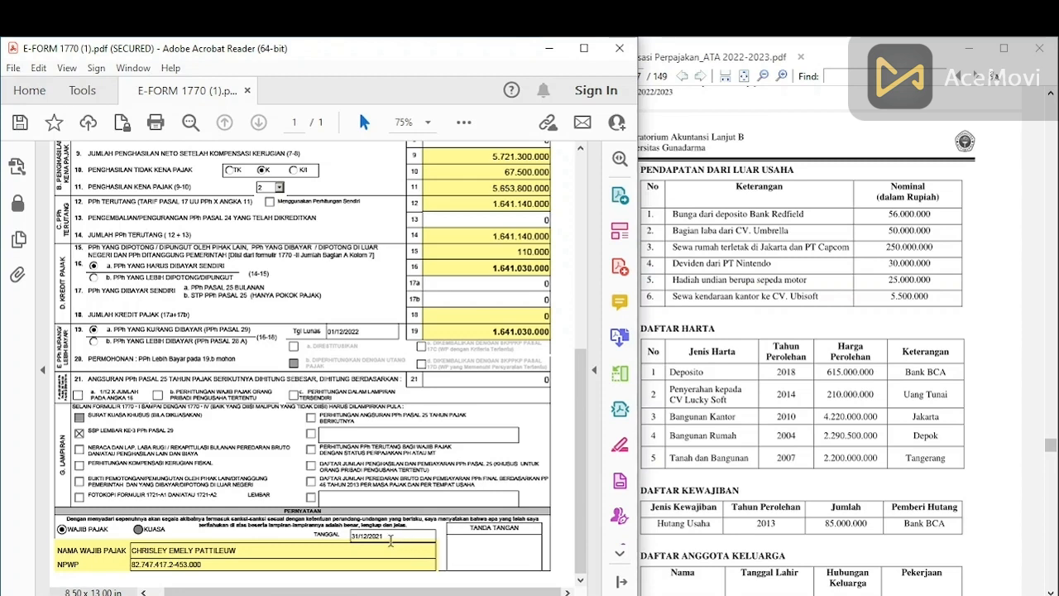
{"action": "left_click_drag", "start_coordinate": [583, 571], "coordinate": [590, 291]}
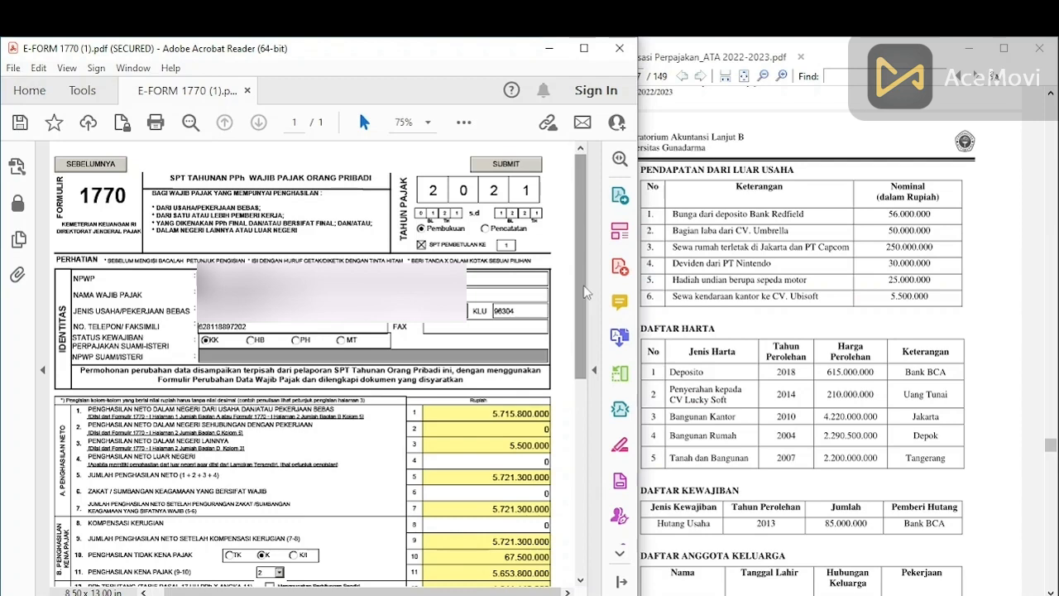
{"action": "mouse_move", "coordinate": [584, 291]}
{"action": "left_mouse_down"}
{"action": "mouse_move", "coordinate": [586, 457]}
{"action": "mouse_move", "coordinate": [585, 296]}
{"action": "left_mouse_up"}
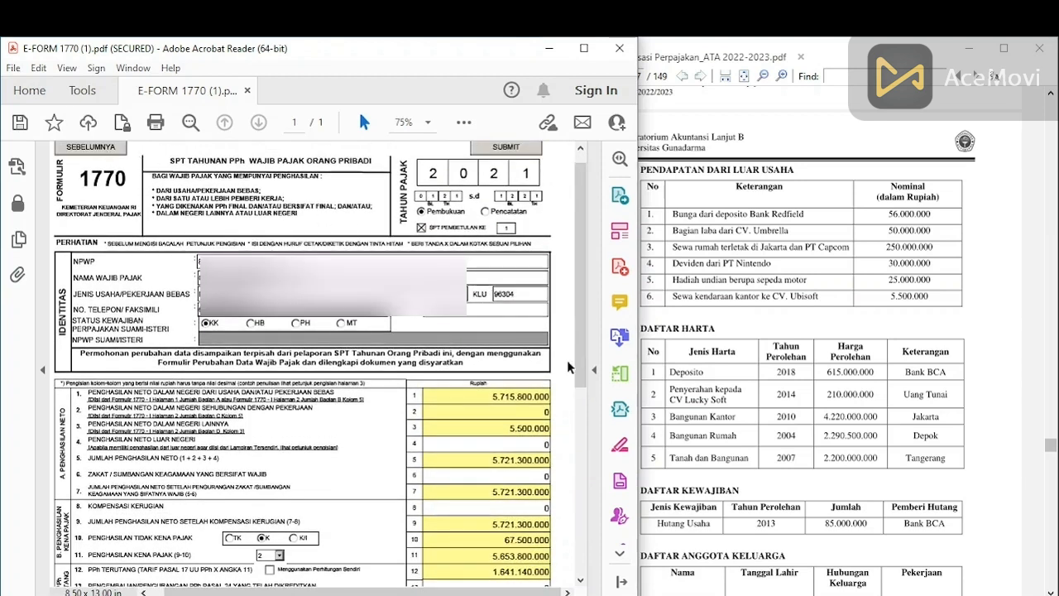
{"action": "left_click_drag", "start_coordinate": [586, 372], "coordinate": [588, 356]}
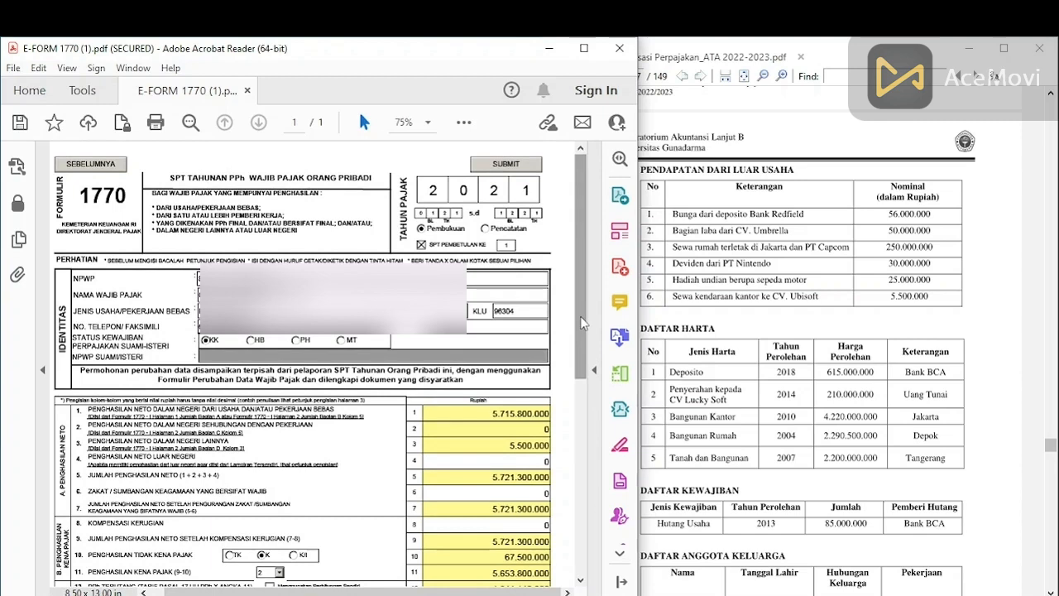
{"action": "mouse_move", "coordinate": [580, 316]}
{"action": "left_mouse_down"}
{"action": "mouse_move", "coordinate": [576, 361]}
{"action": "mouse_move", "coordinate": [581, 318]}
{"action": "left_mouse_up"}
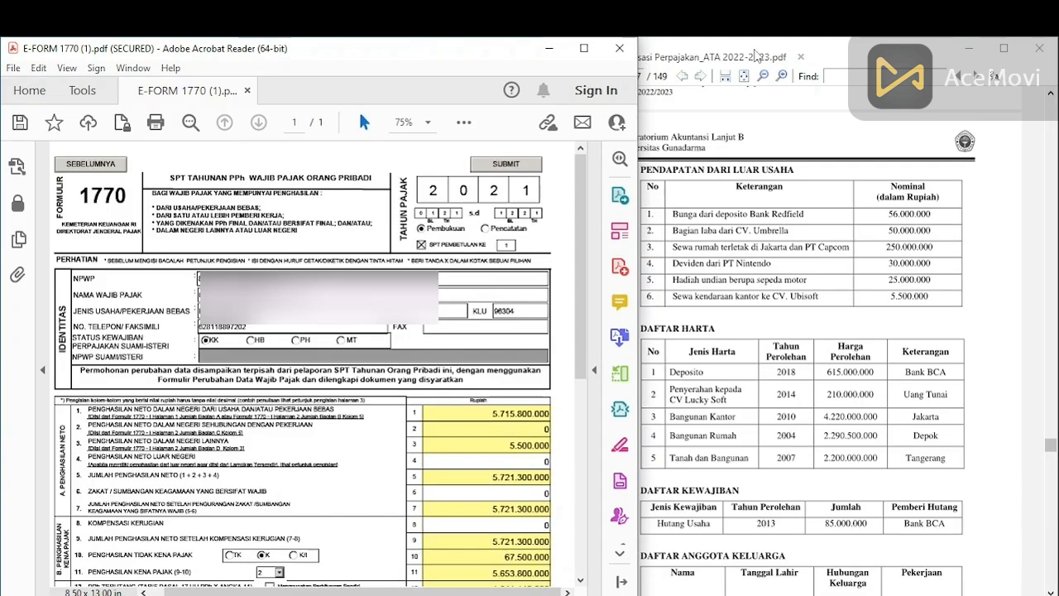